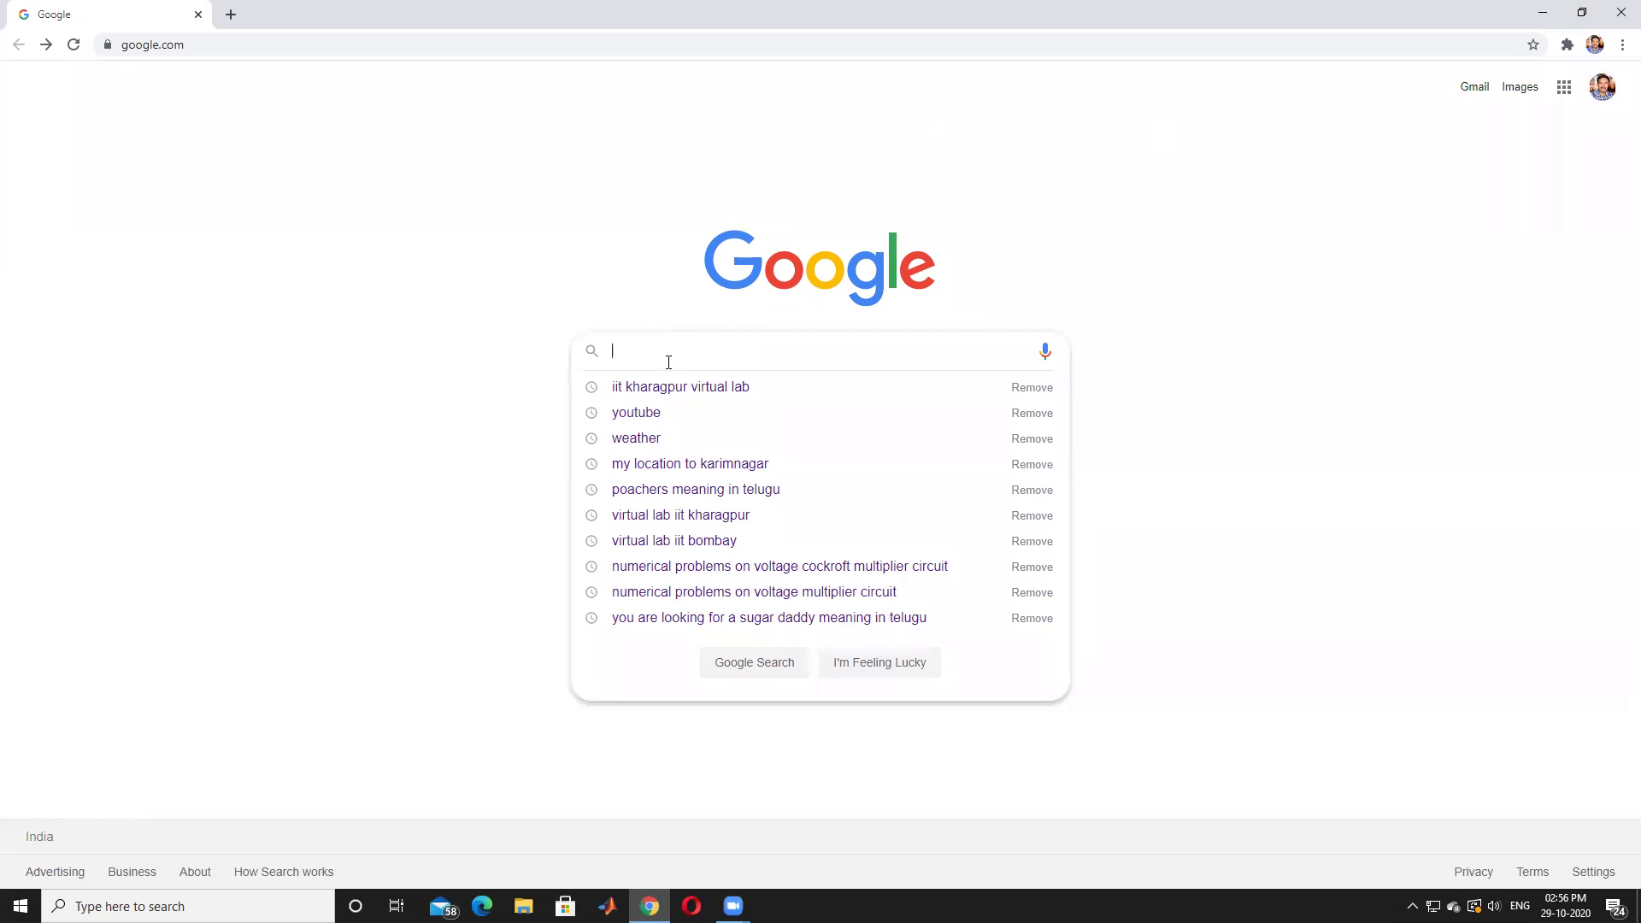
Search Google for "iit kharagpur virtual lab" and open the Virtual High Voltage Lab from the IIT Kharagpur institute page.
left_click(706, 390)
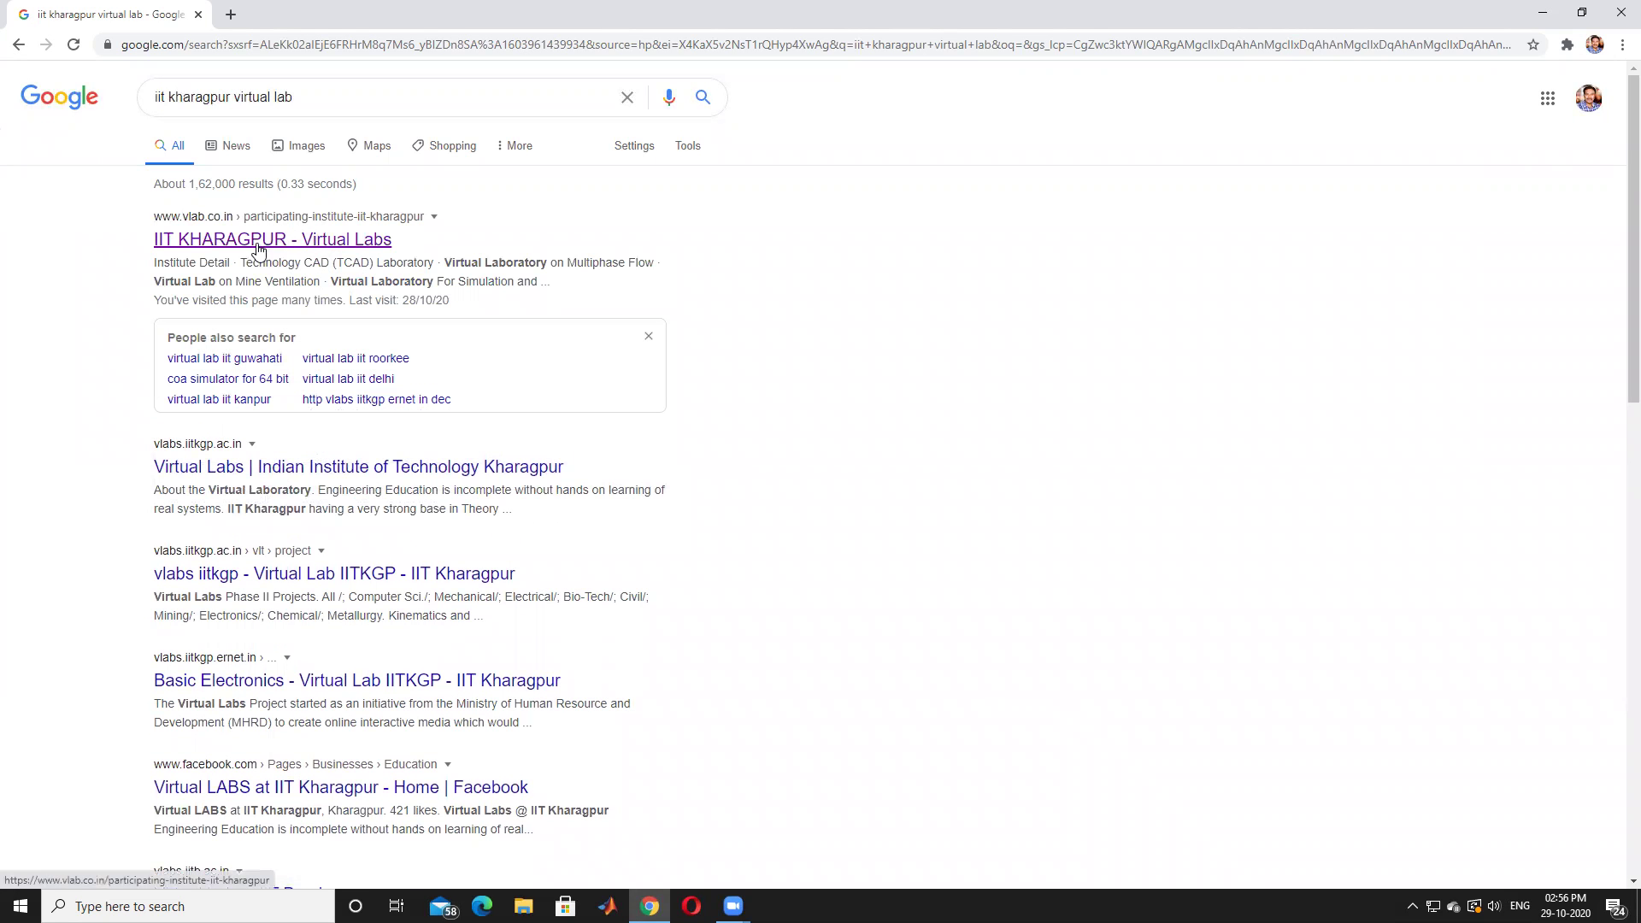
left_click(257, 242)
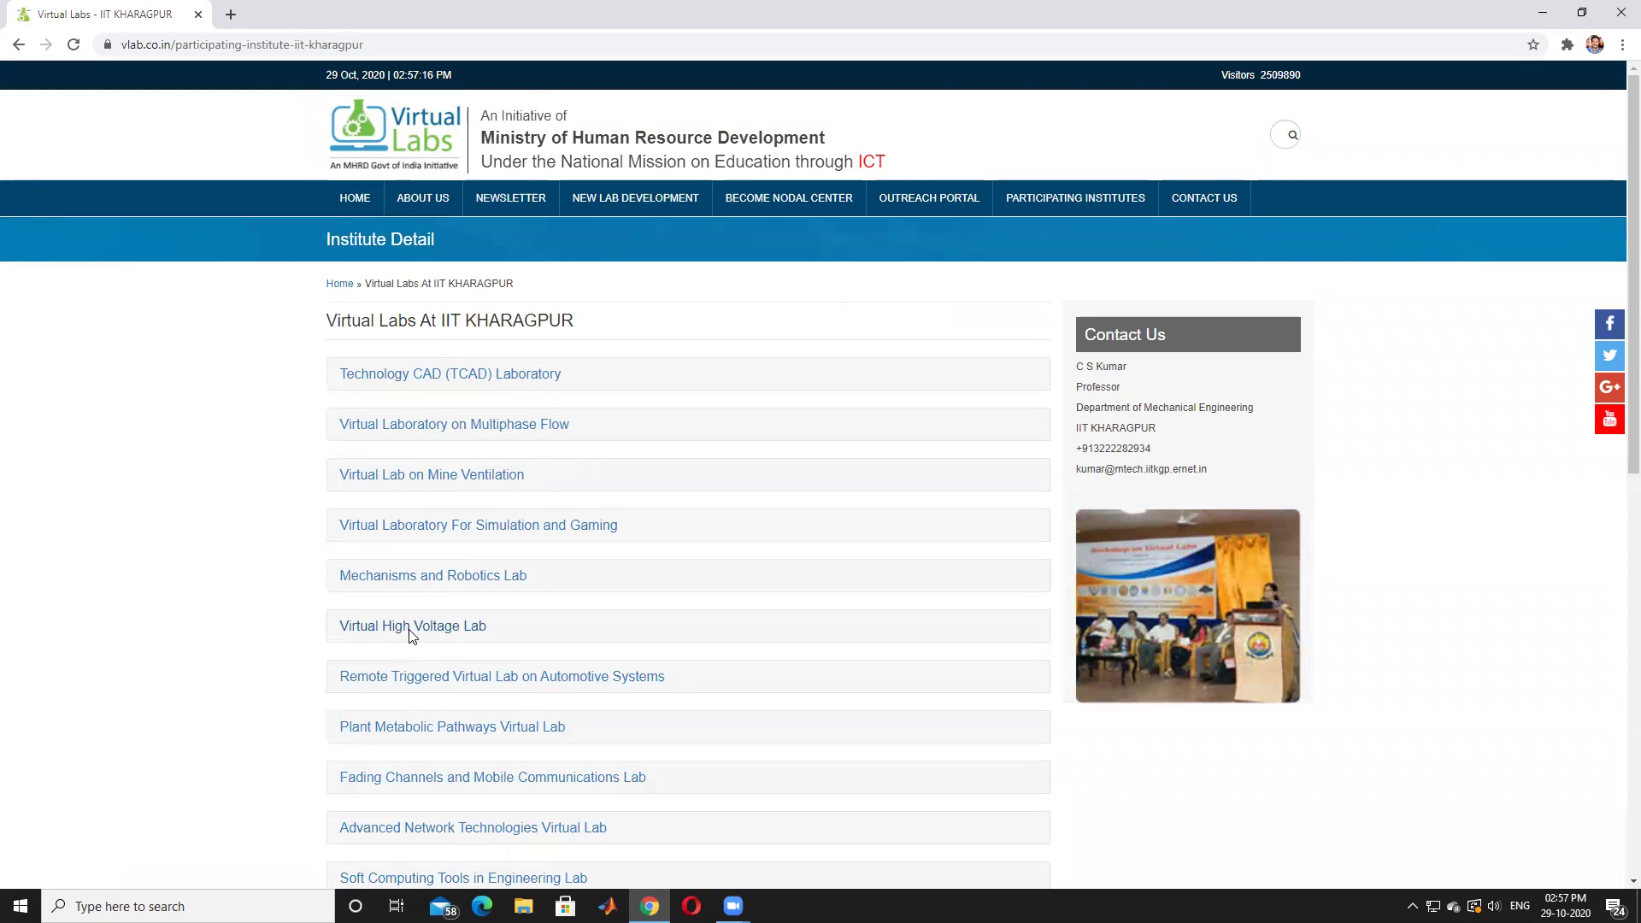
left_click(408, 633)
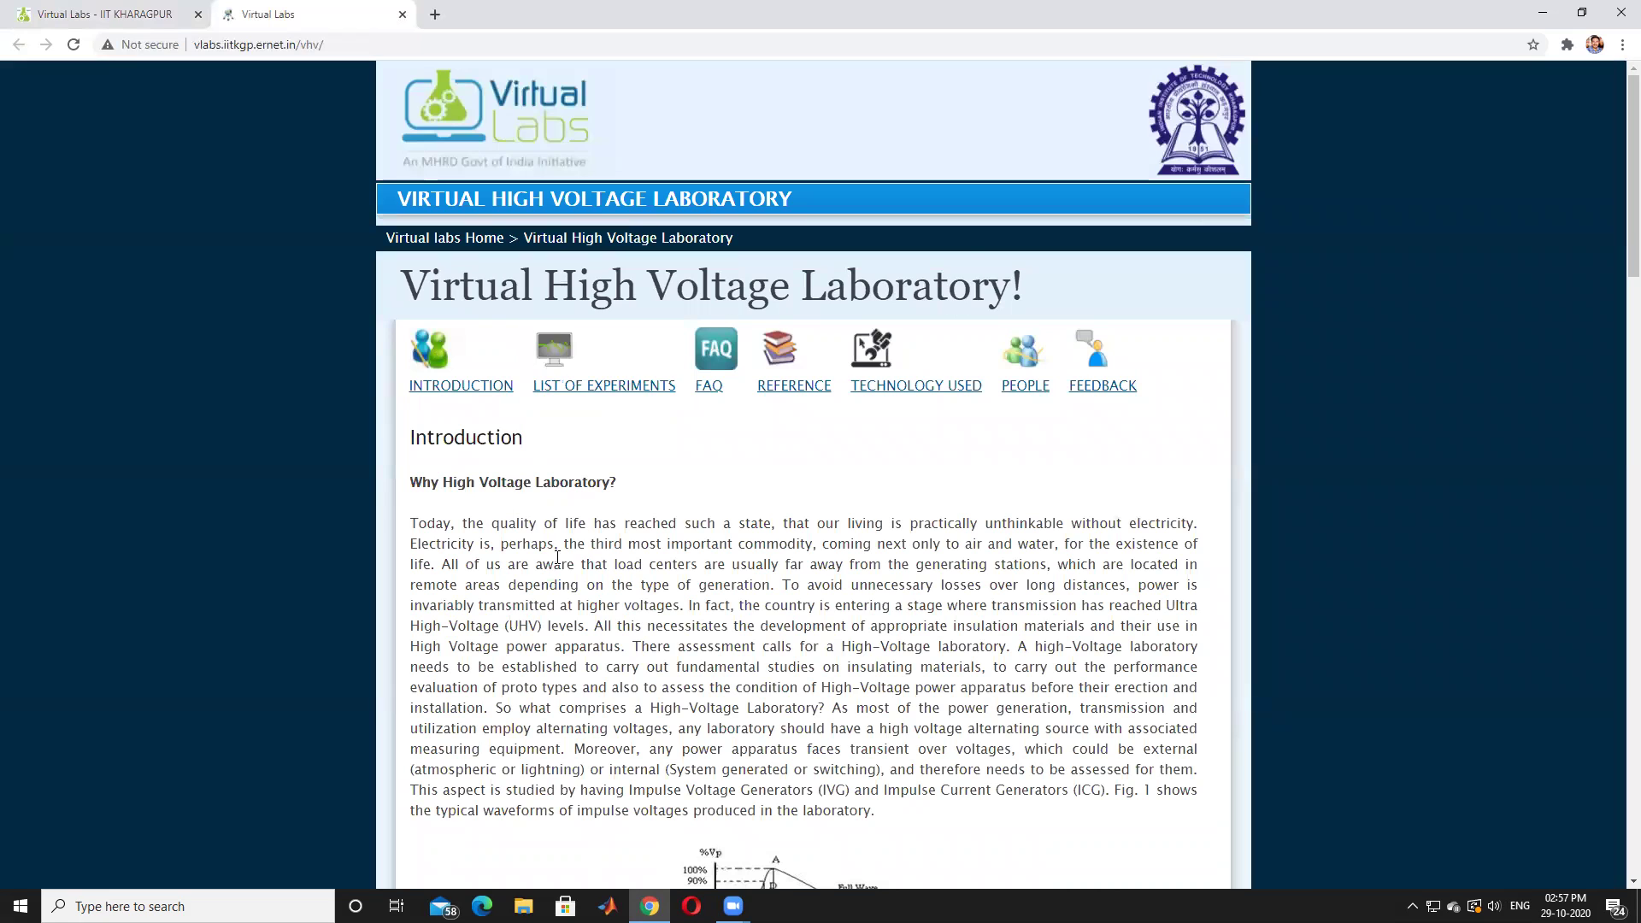
Read the "Why High Voltage Laboratory?" introduction, highlighting the phrases on power transmission, the laboratory's purpose, and the IVG and ICG generators.
scroll(615, 393, "down", 1)
scroll(516, 417, "up", 1)
scroll(1157, 128, "down", 2)
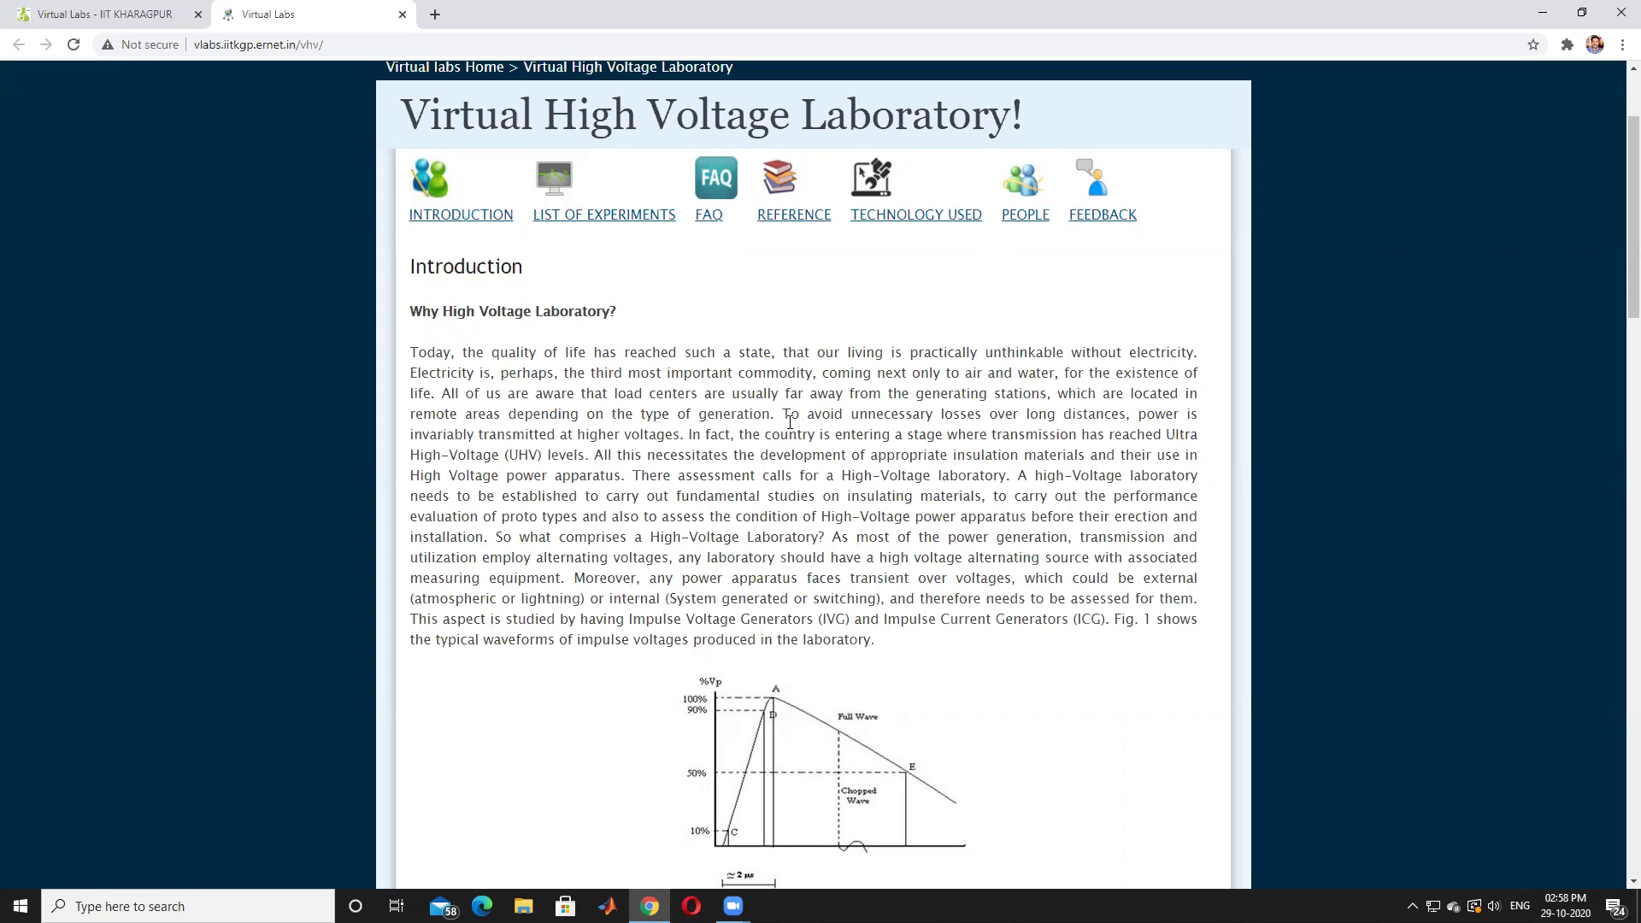
left_click_drag(782, 414, 1191, 416)
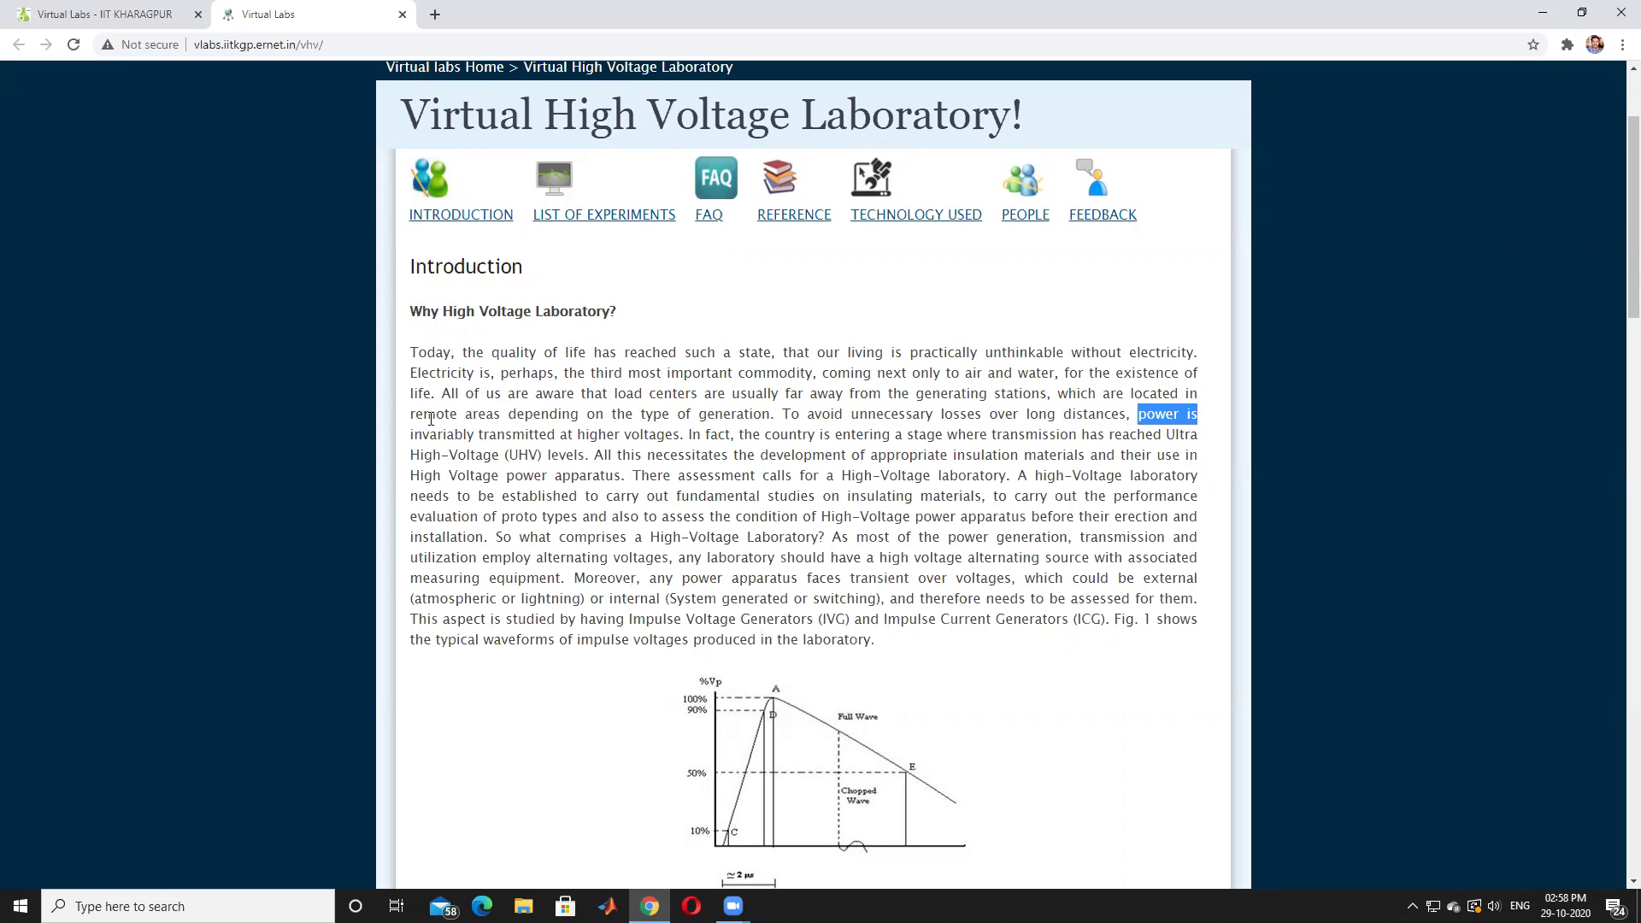
left_click_drag(411, 432, 663, 437)
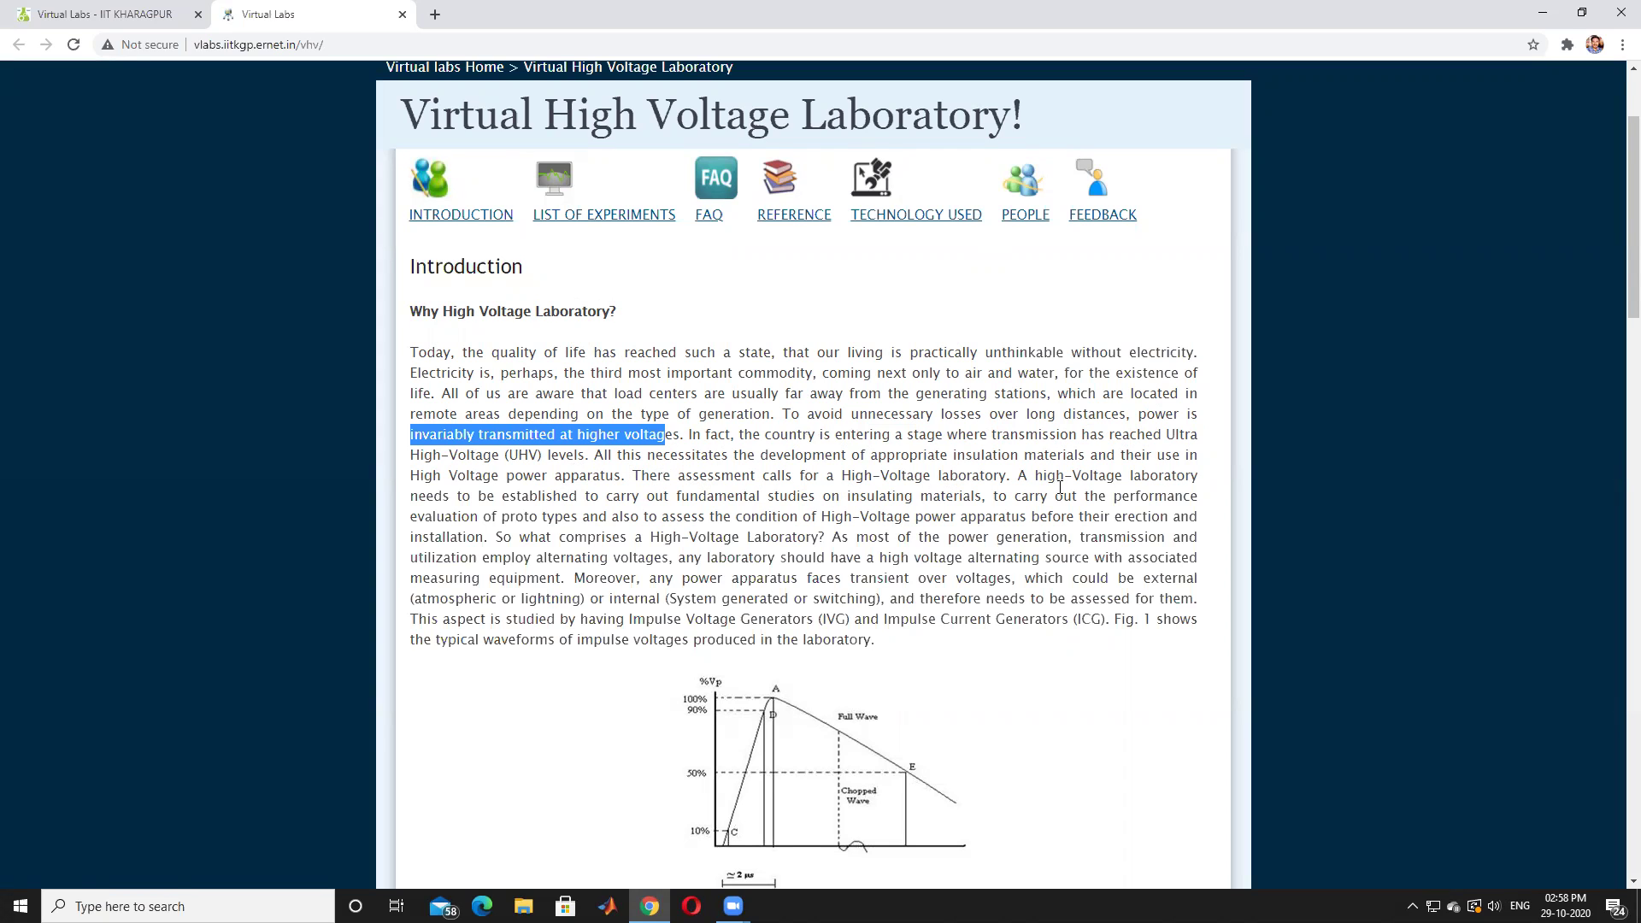
left_click_drag(1011, 475, 1190, 476)
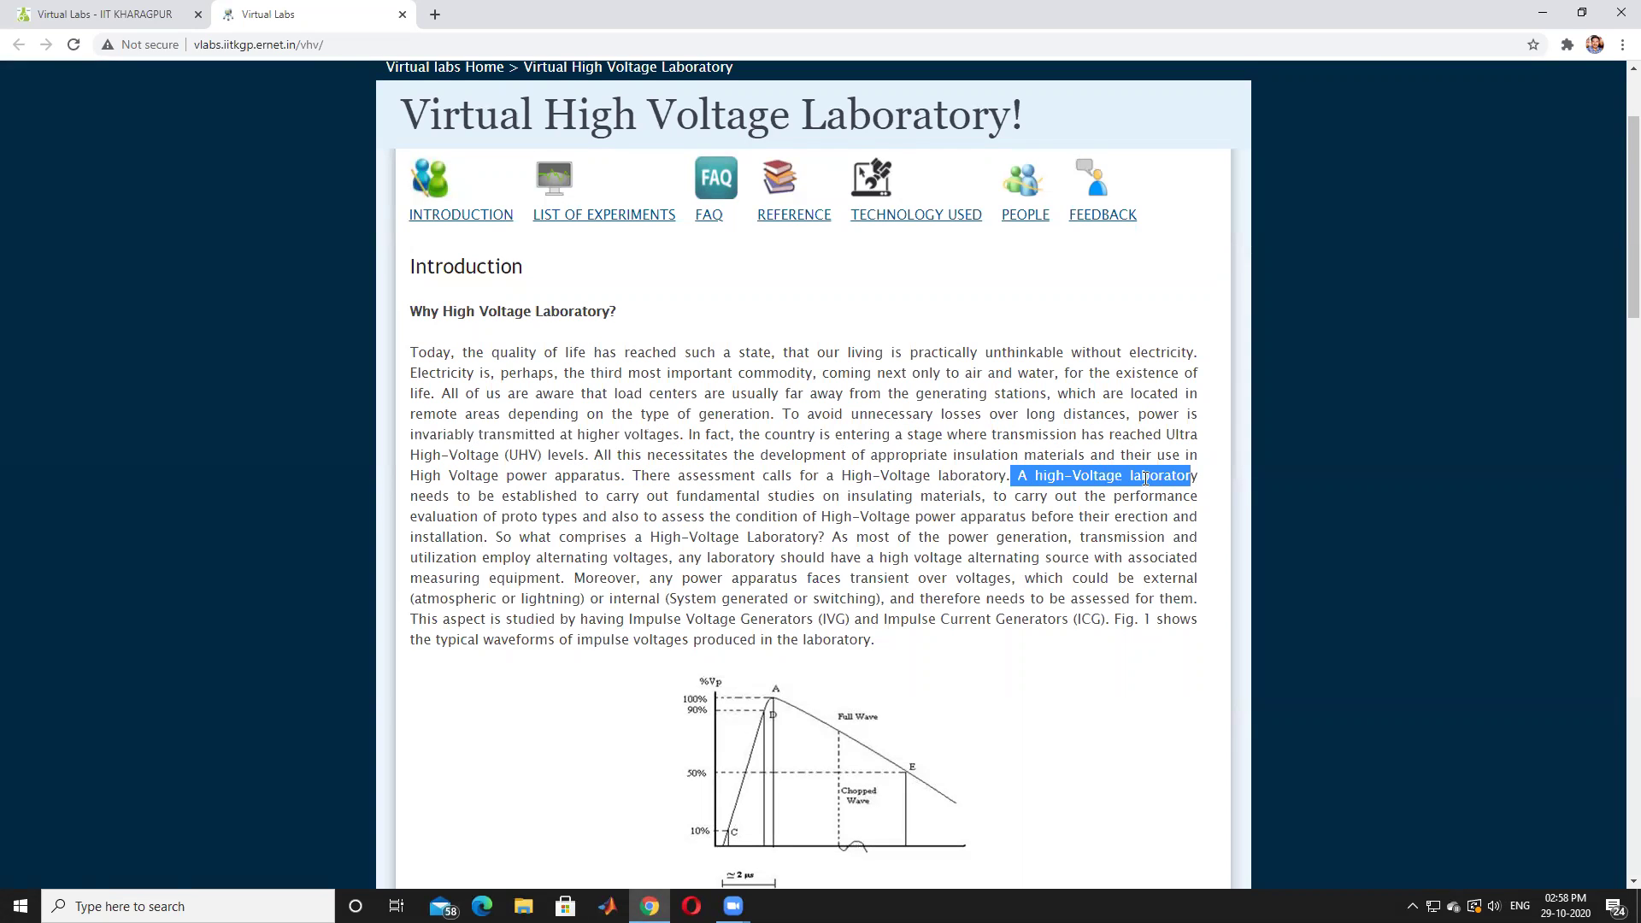
left_click_drag(411, 495, 1198, 497)
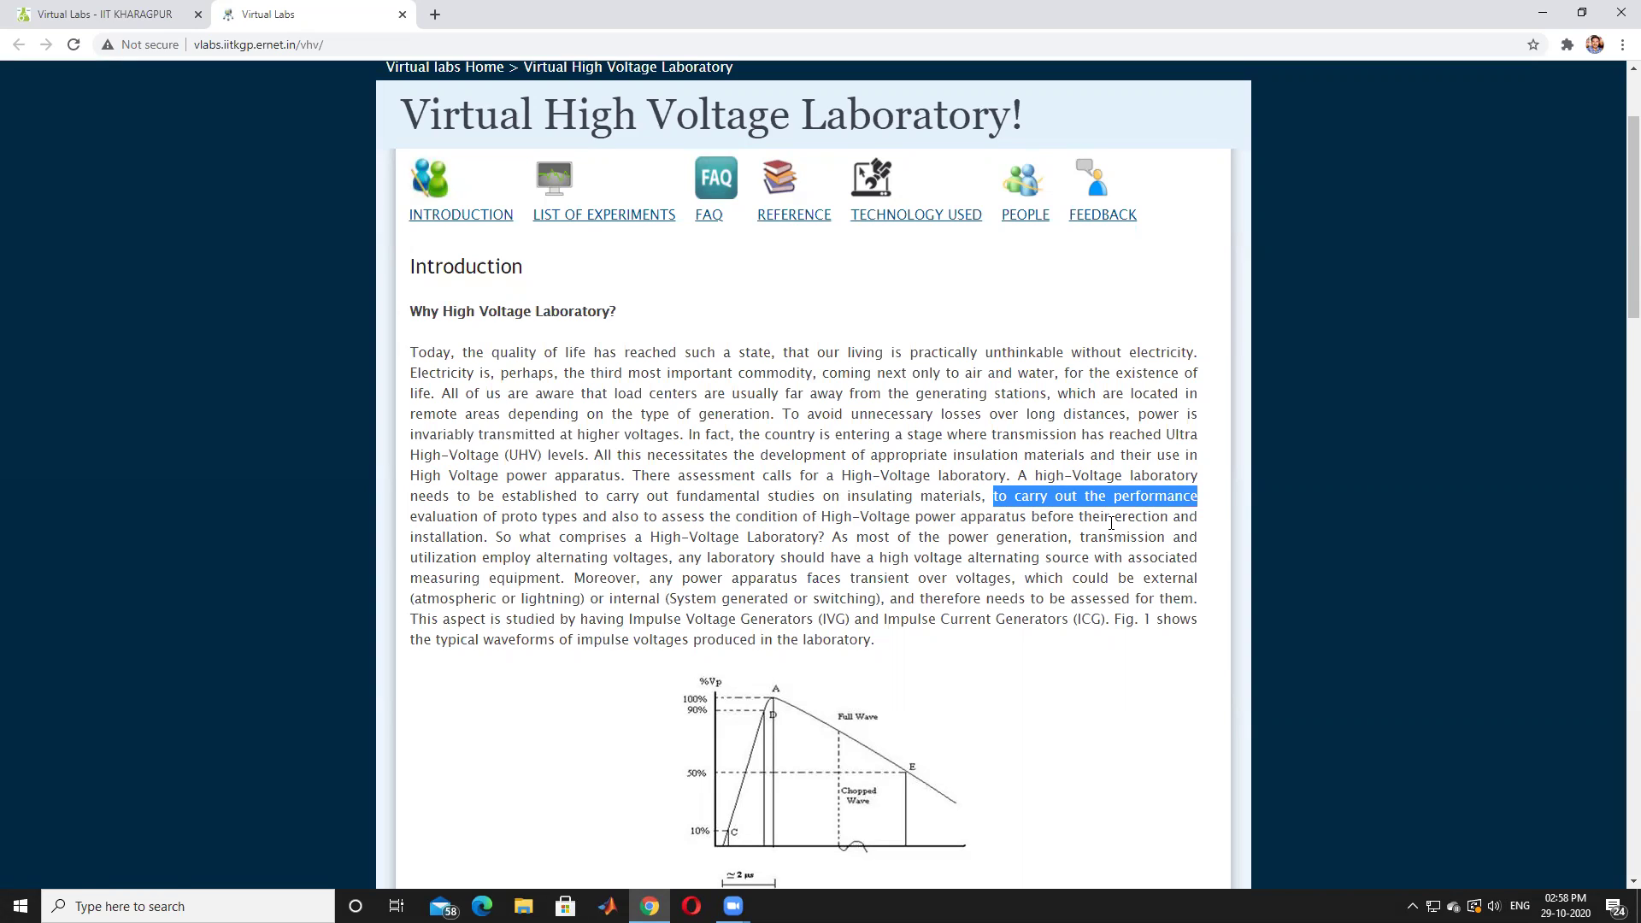
left_click_drag(1122, 523, 1169, 523)
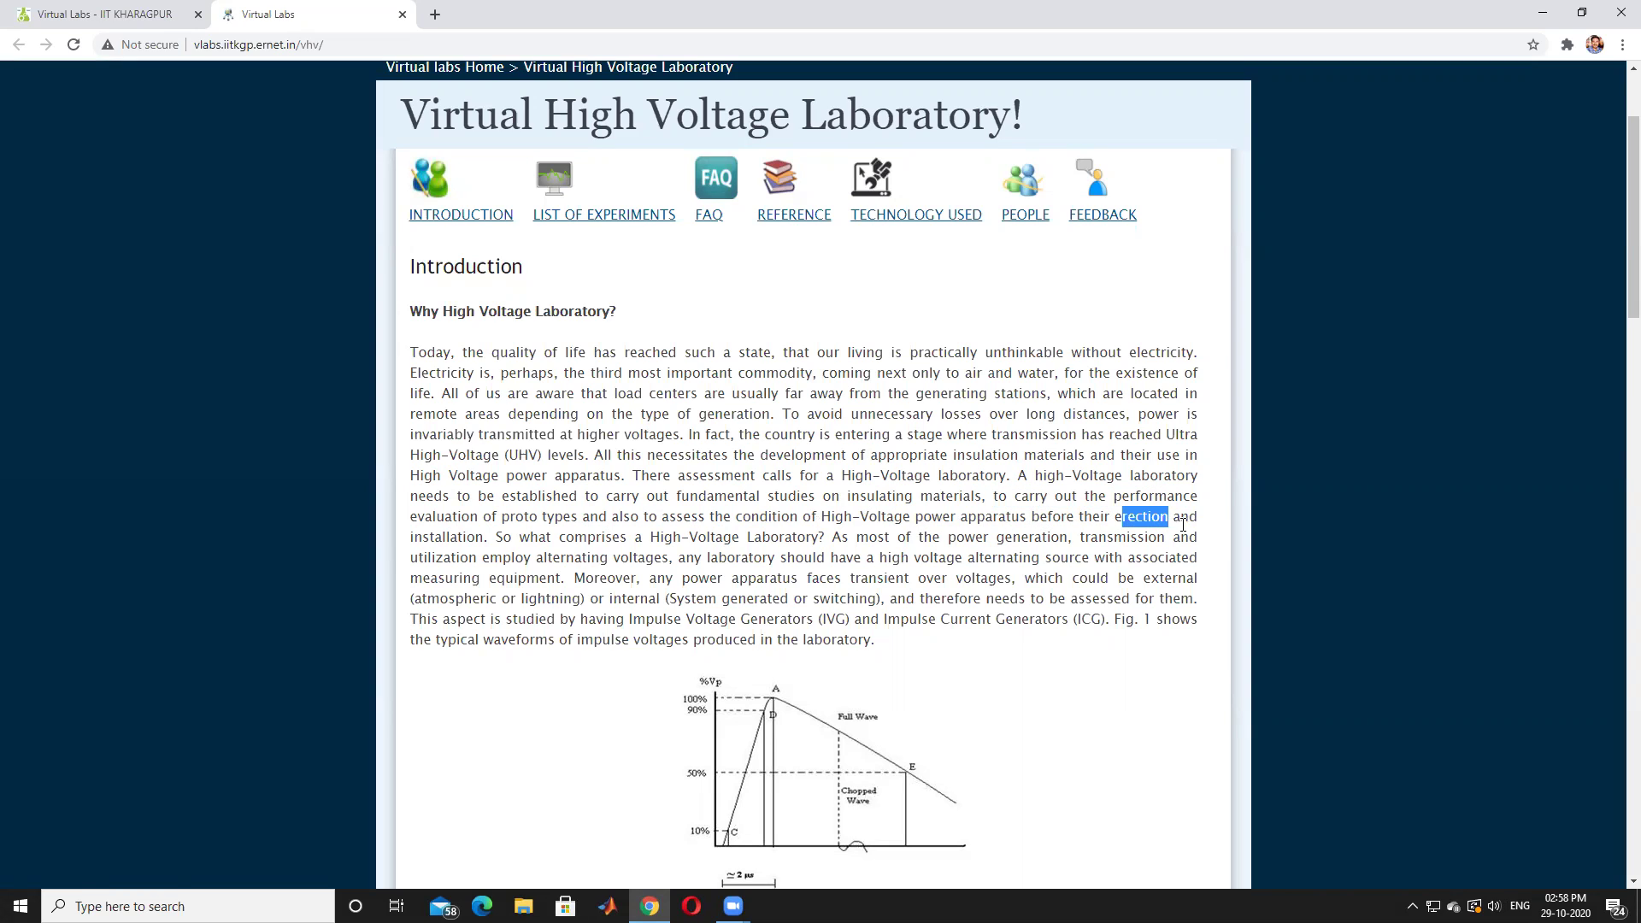
left_click_drag(411, 537, 466, 536)
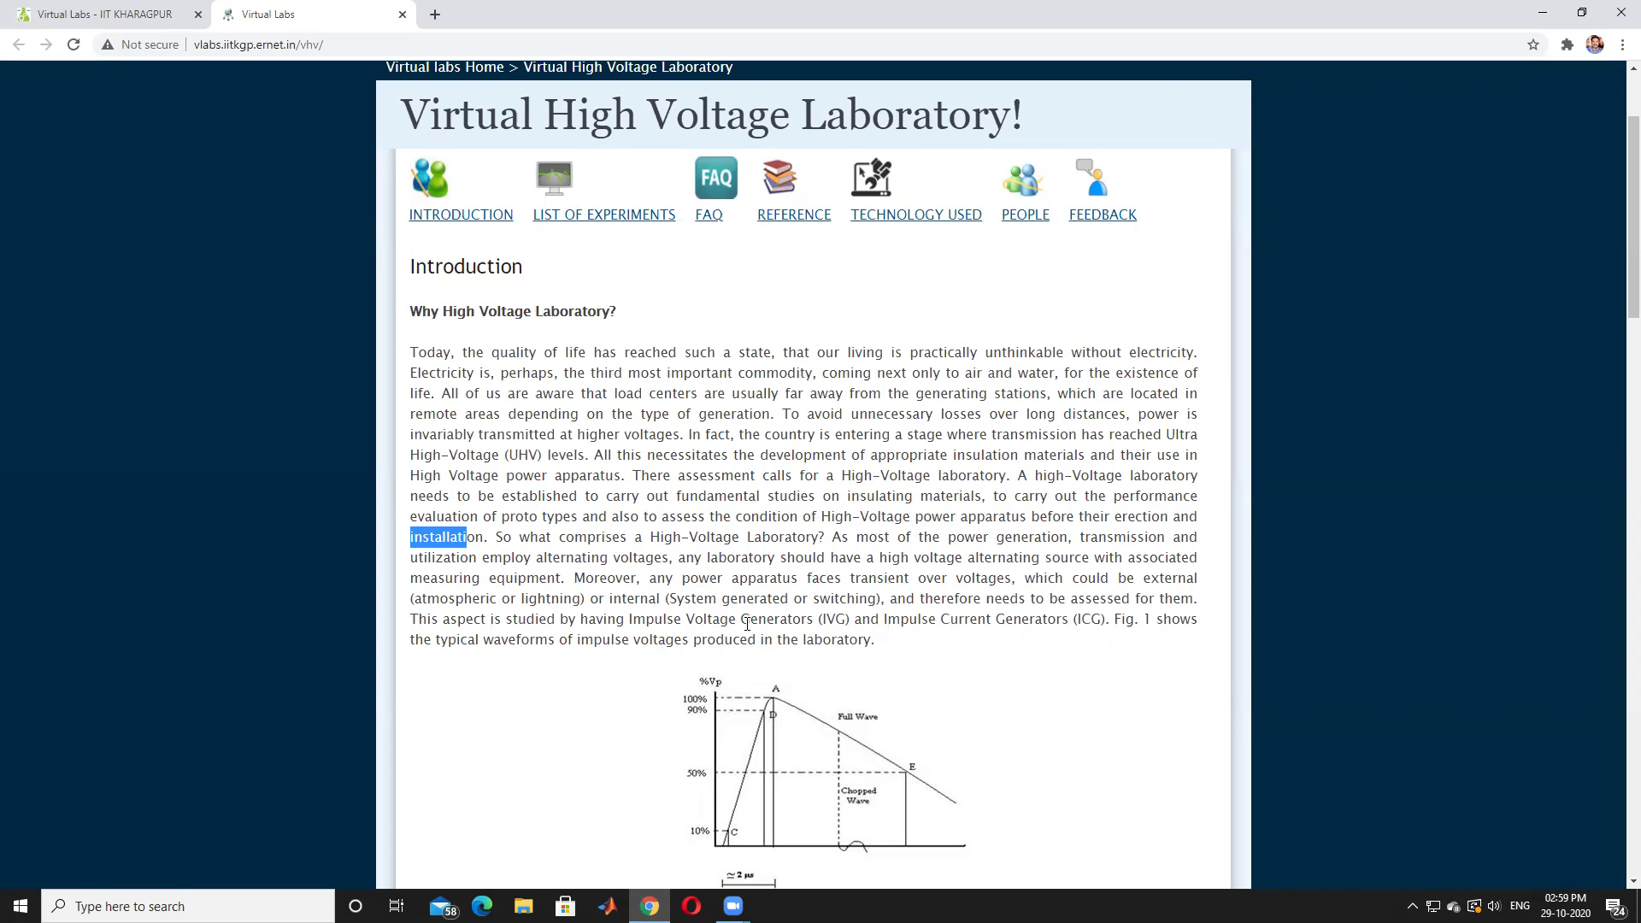
left_click_drag(816, 619, 854, 620)
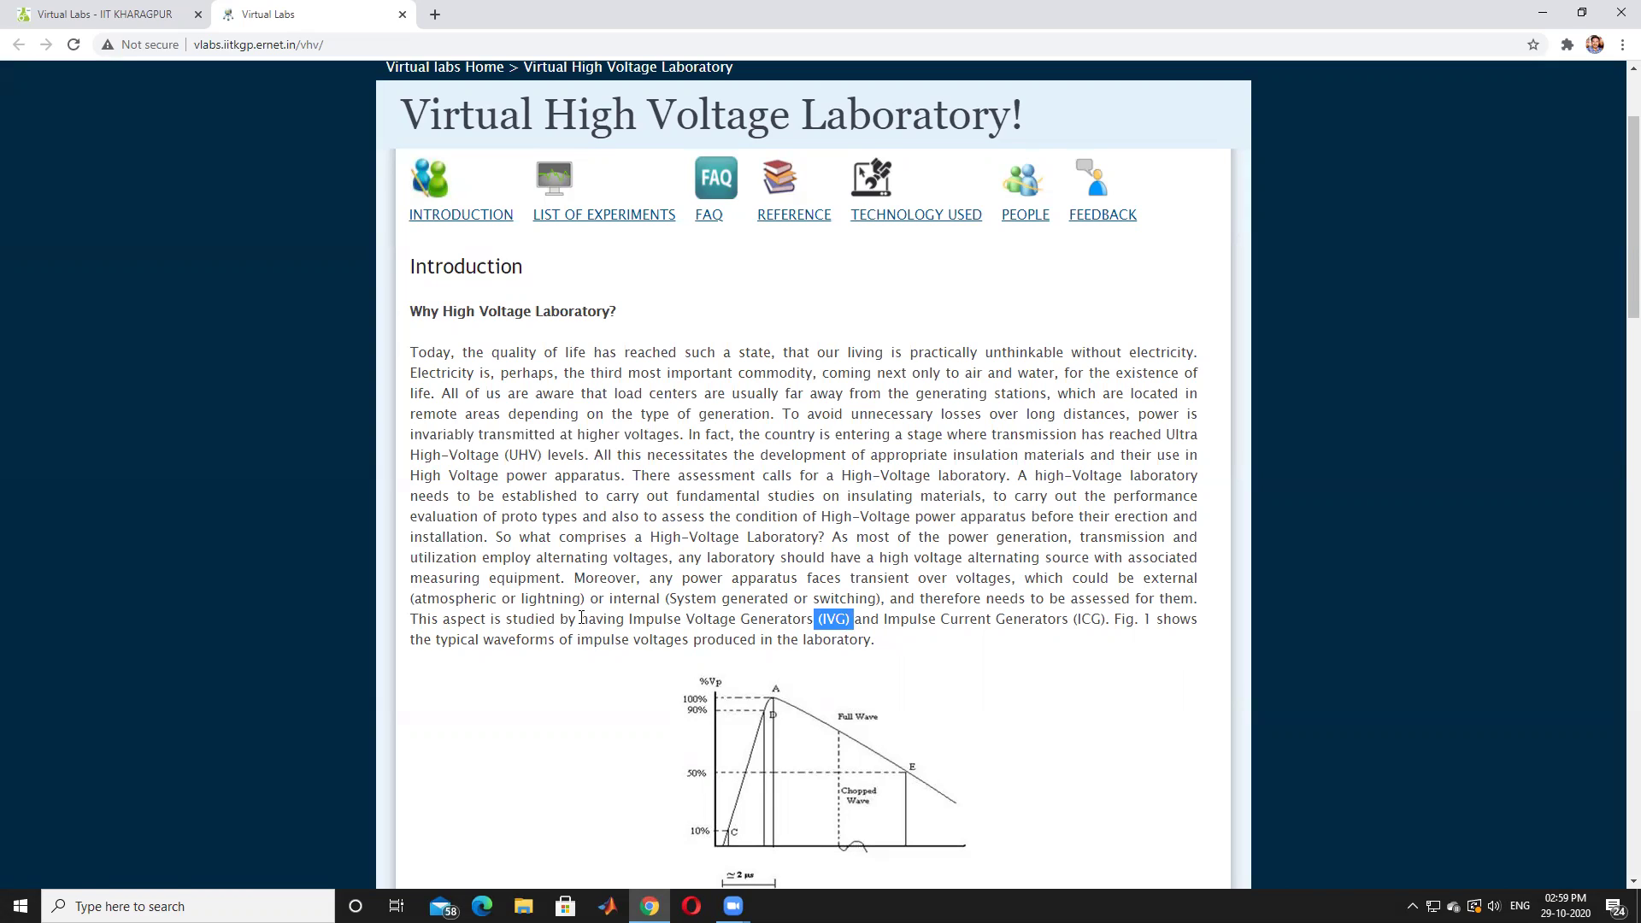
left_click_drag(629, 620, 1099, 622)
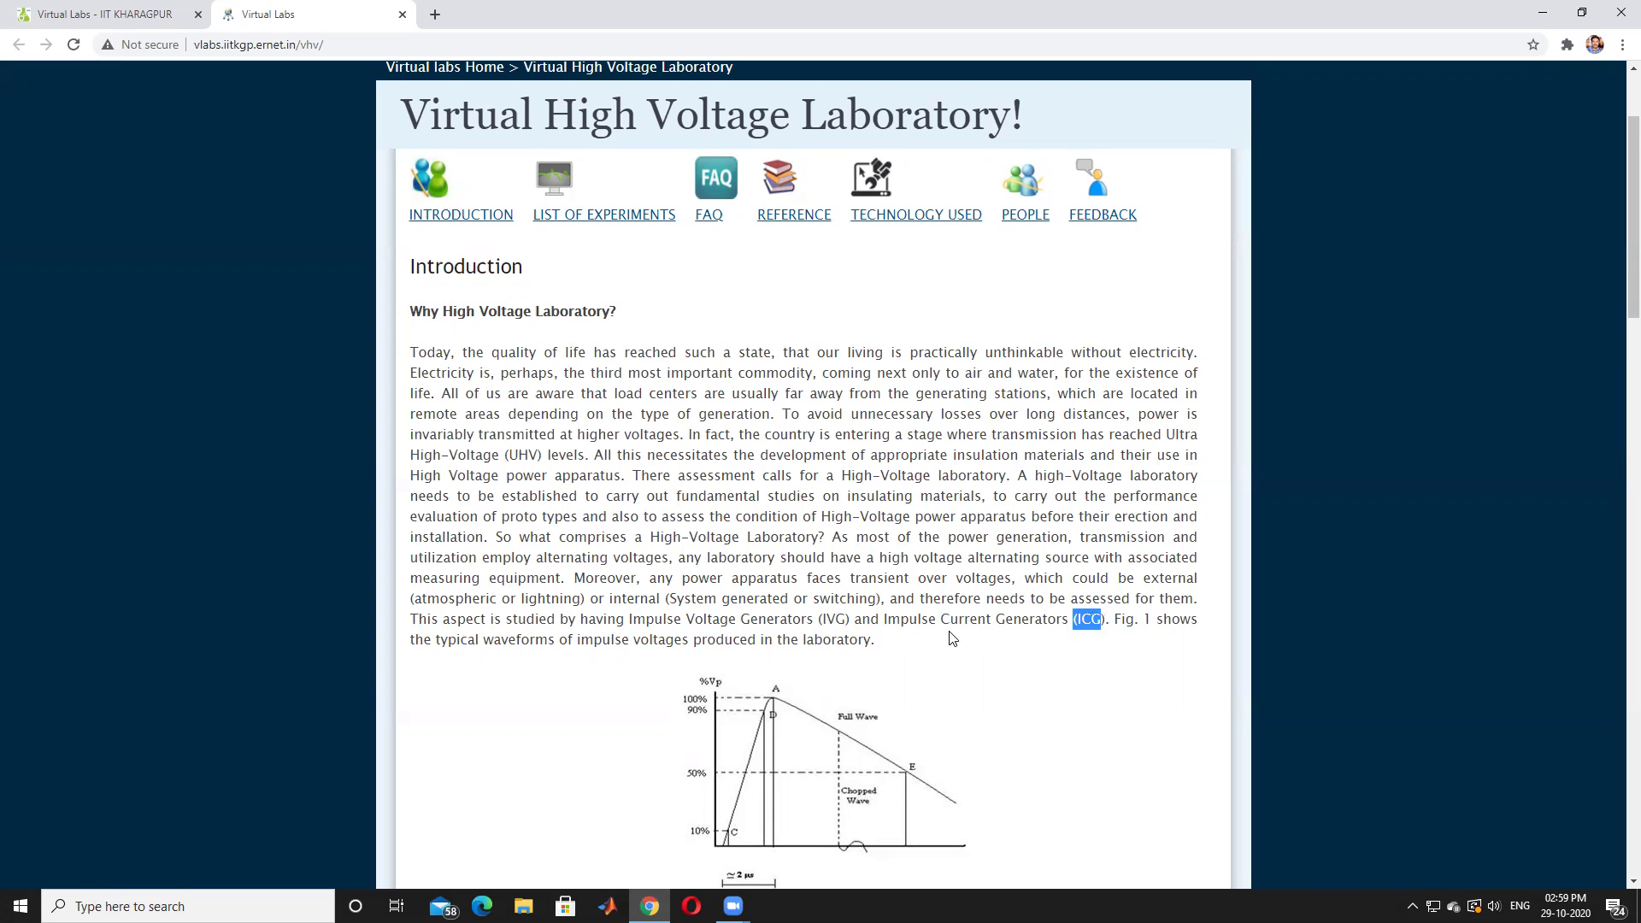
Examine the list of minimum equipment for a high-voltage laboratory, highlighting its entries from the AC test source to the megger.
scroll(763, 631, "down", 2)
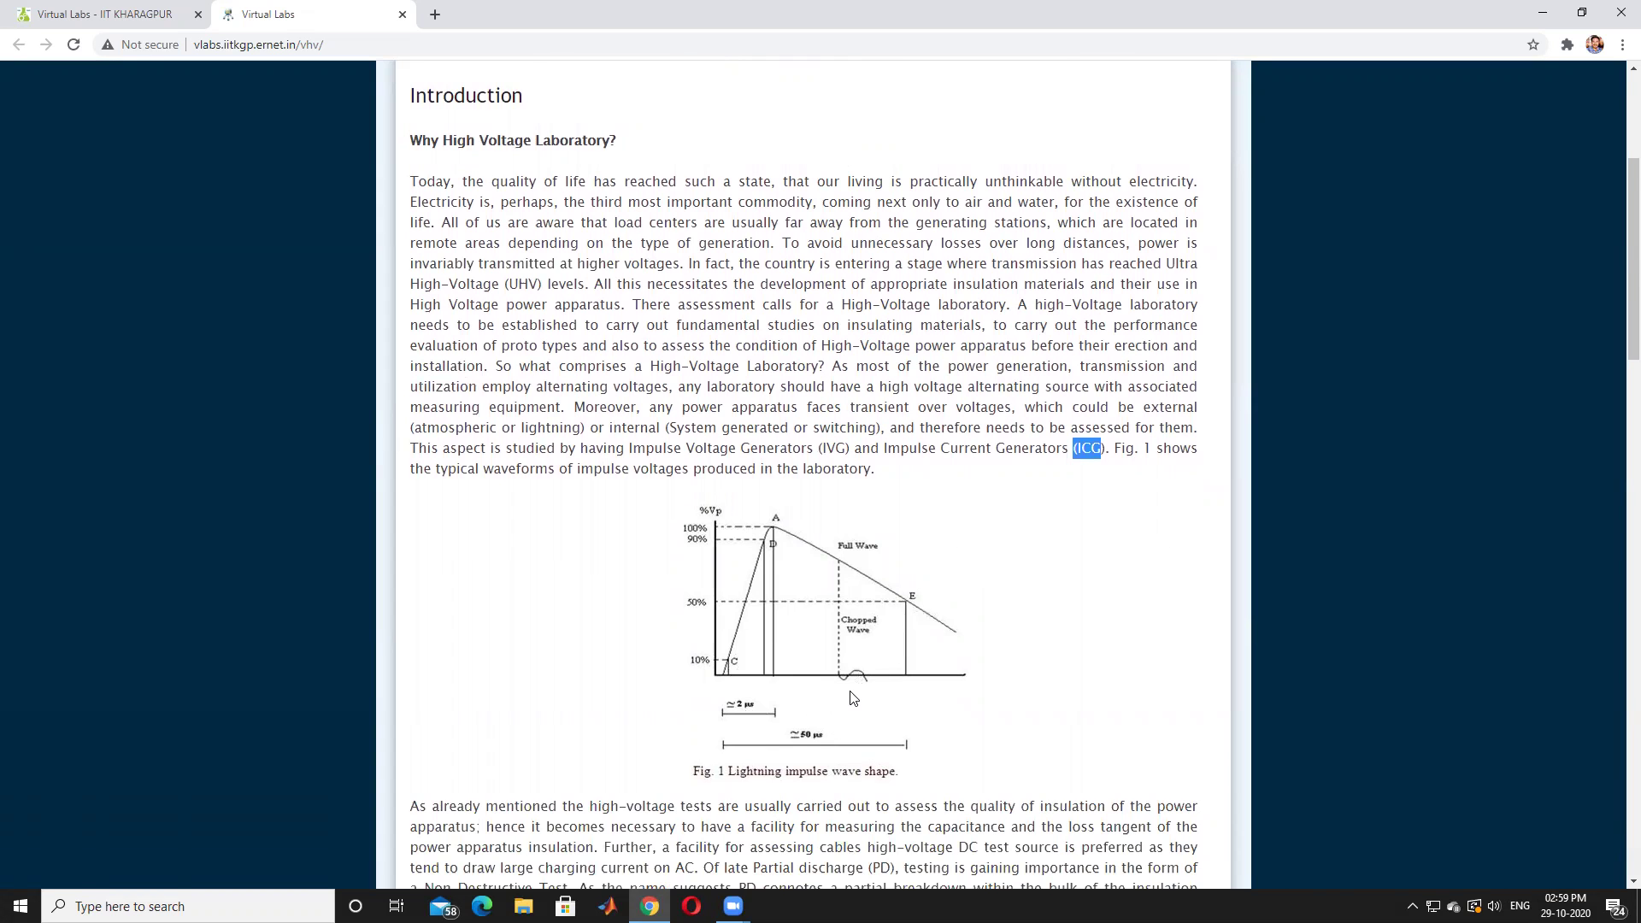
scroll(852, 698, "down", 4)
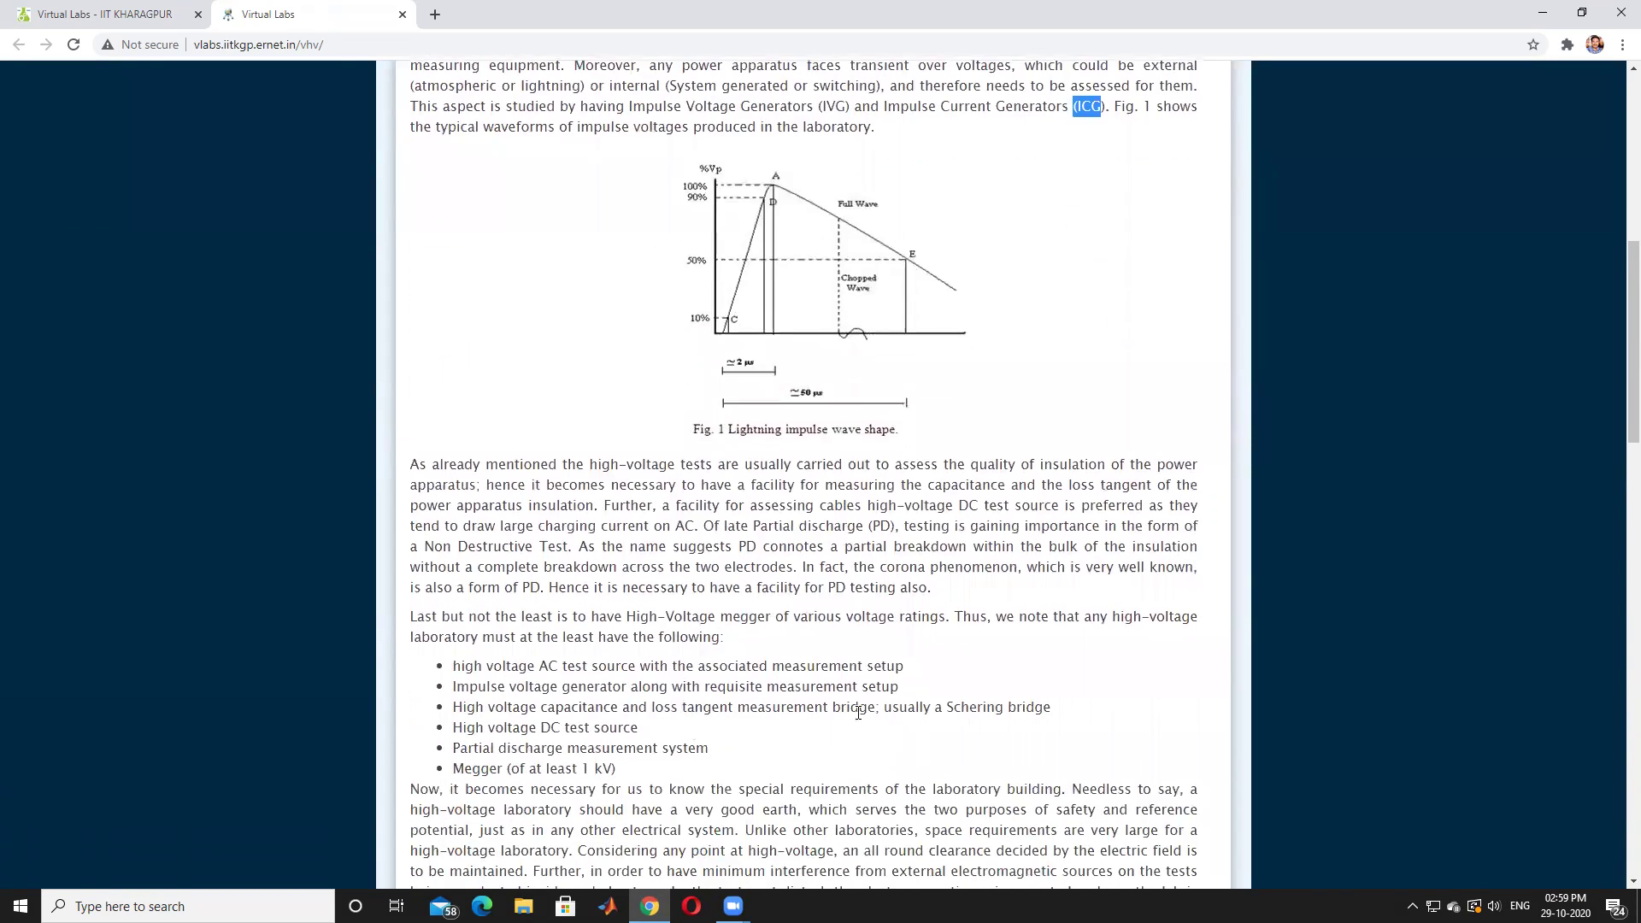
scroll(941, 658, "down", 1)
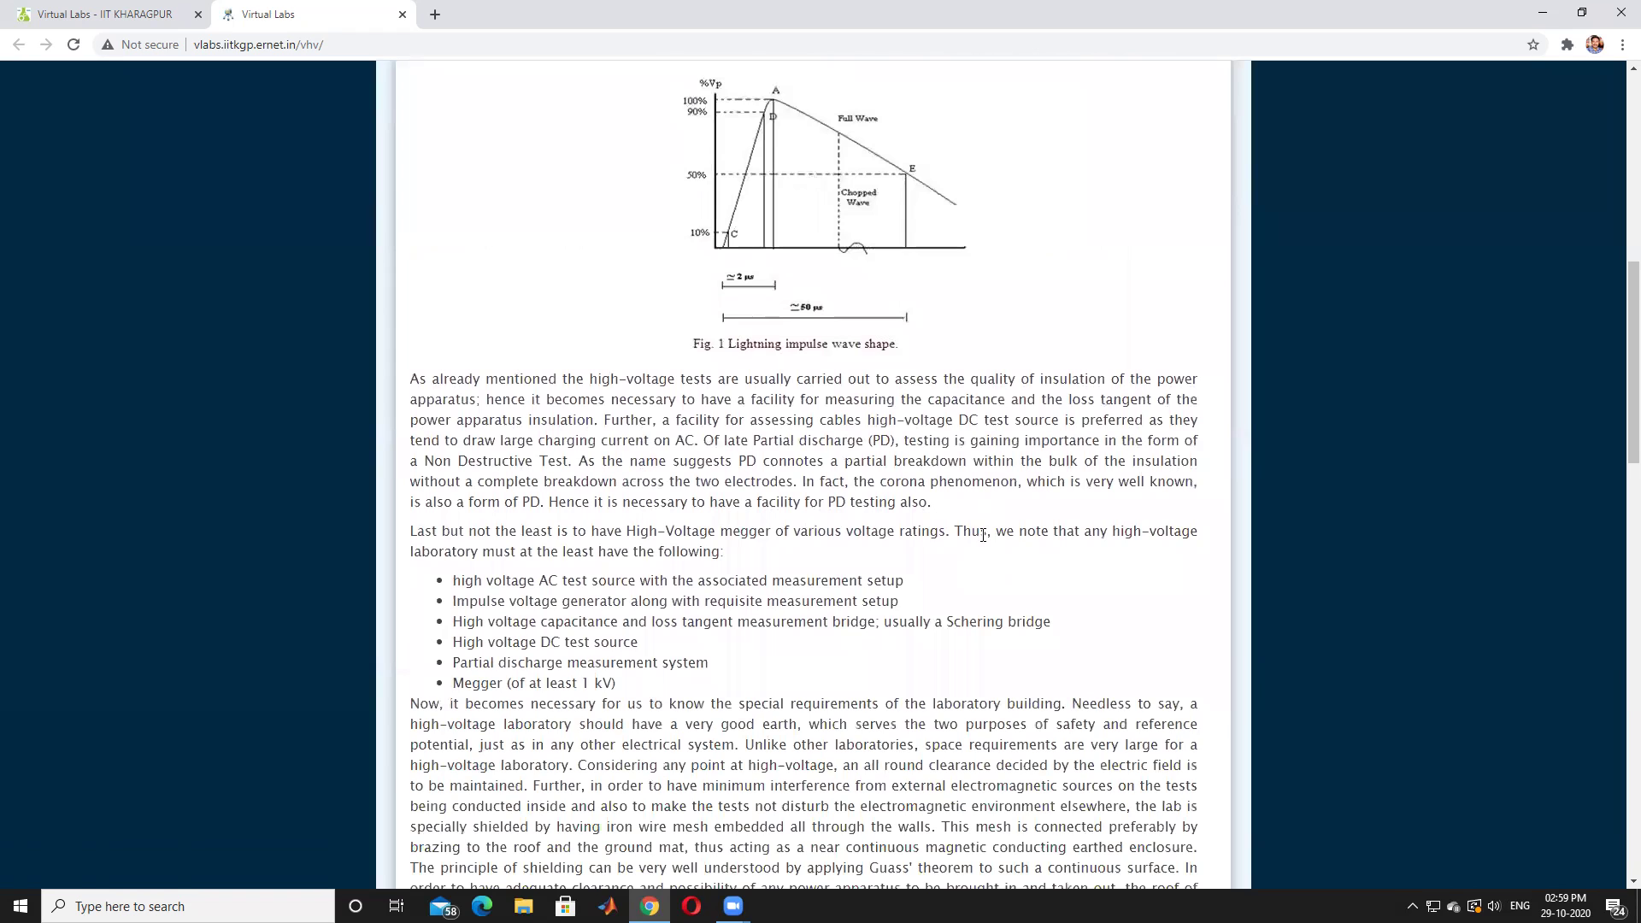
left_click_drag(993, 531, 1198, 532)
left_click_drag(411, 557, 722, 557)
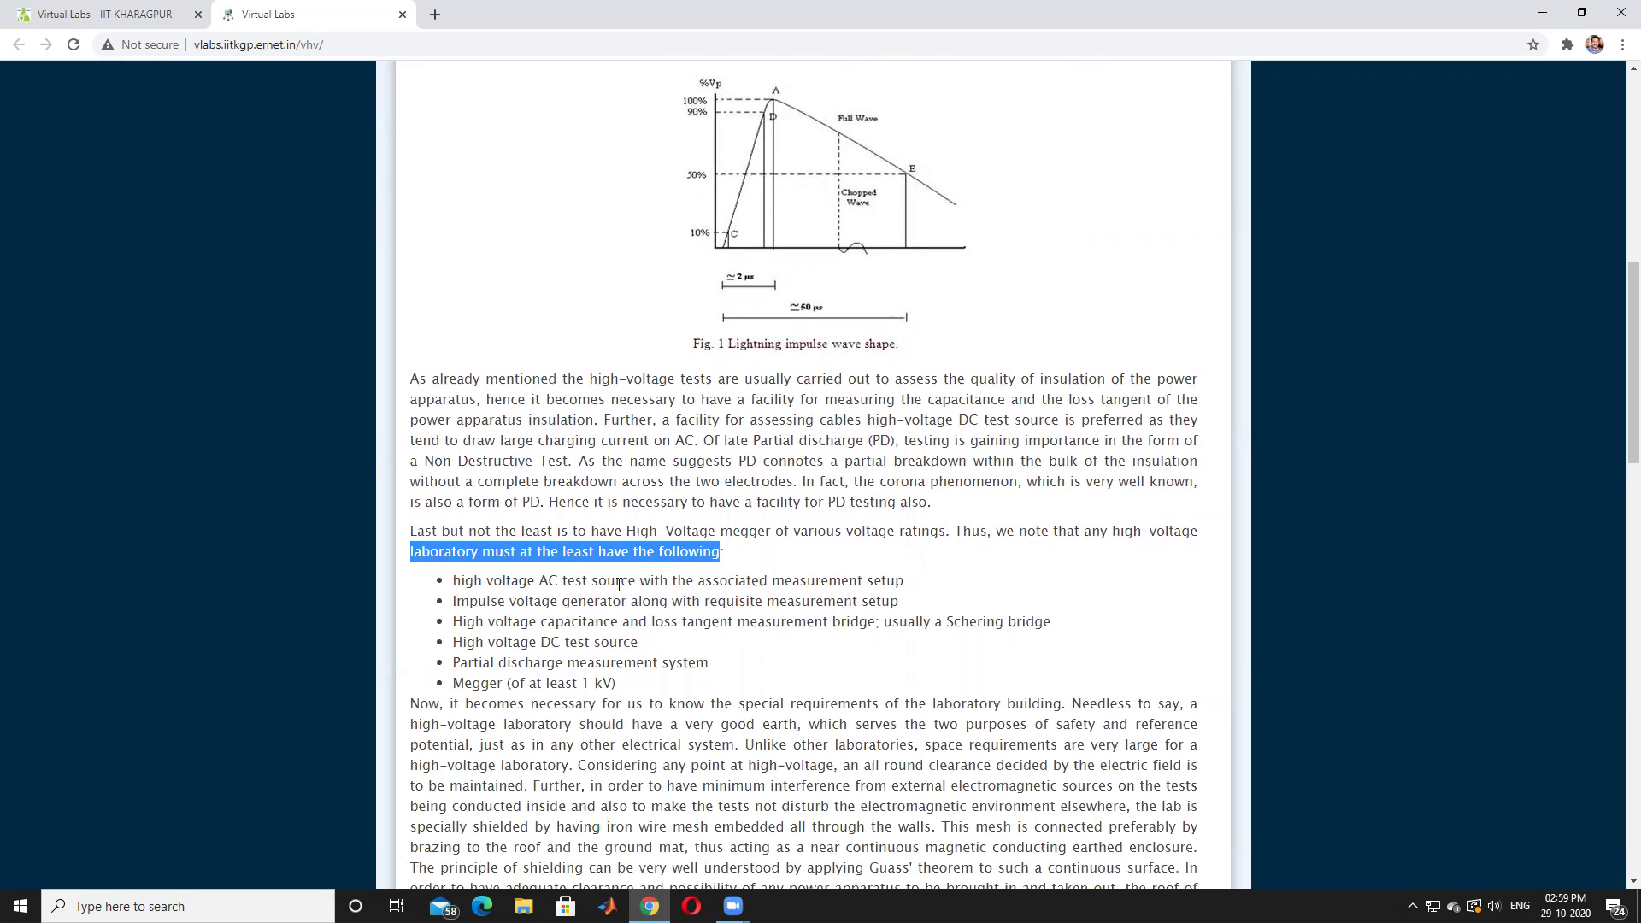
left_click(472, 593)
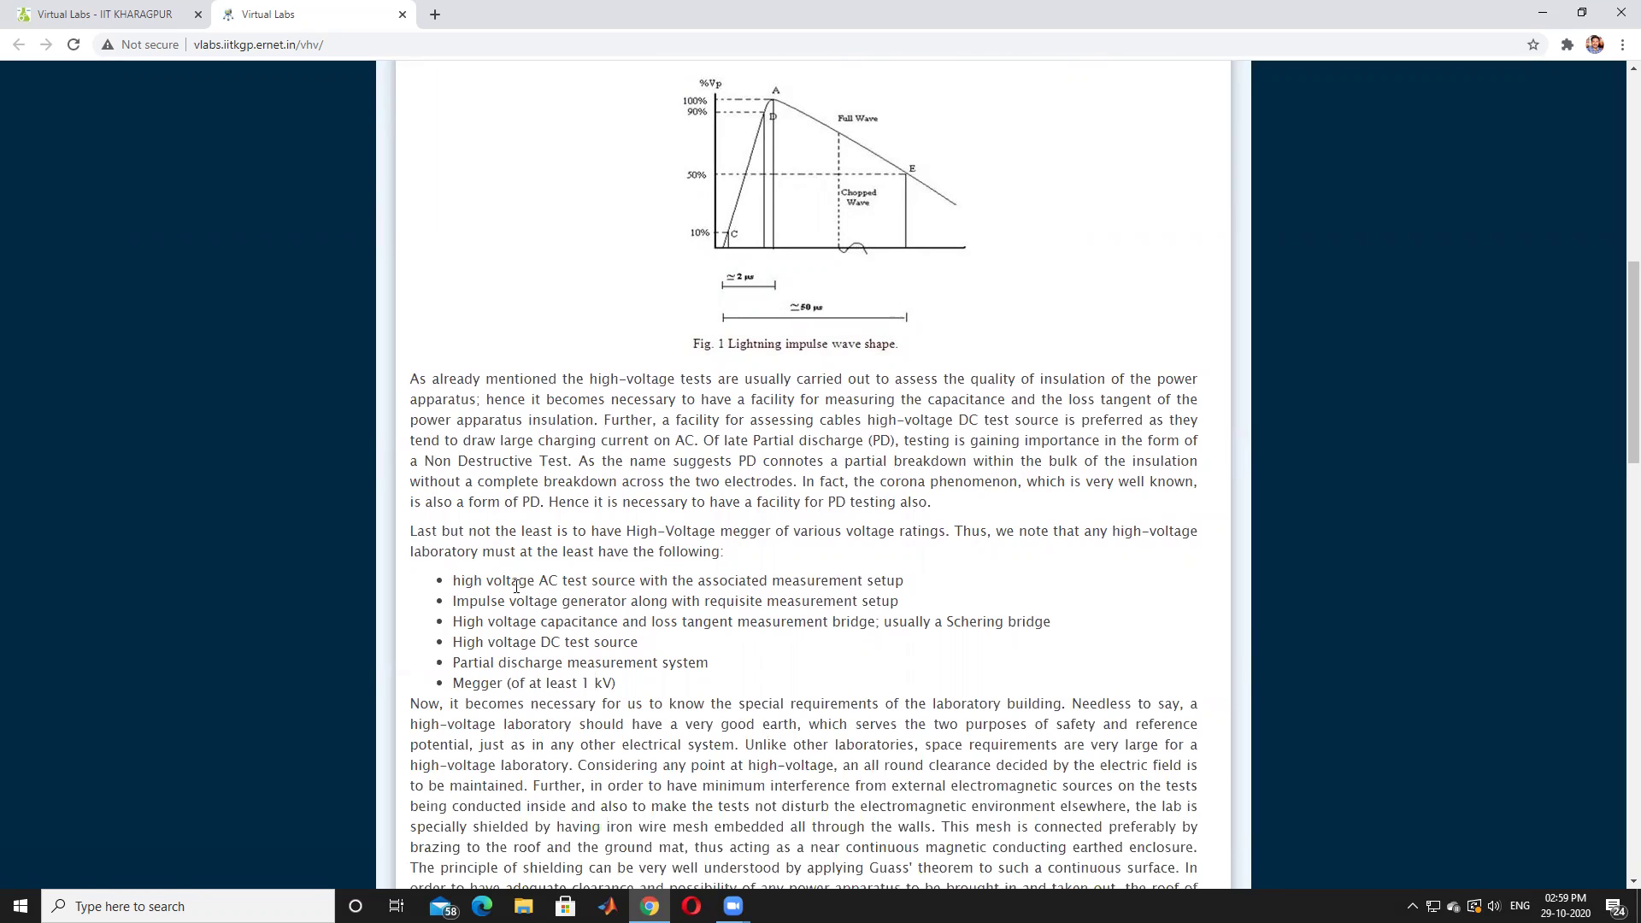
left_click_drag(452, 583, 911, 585)
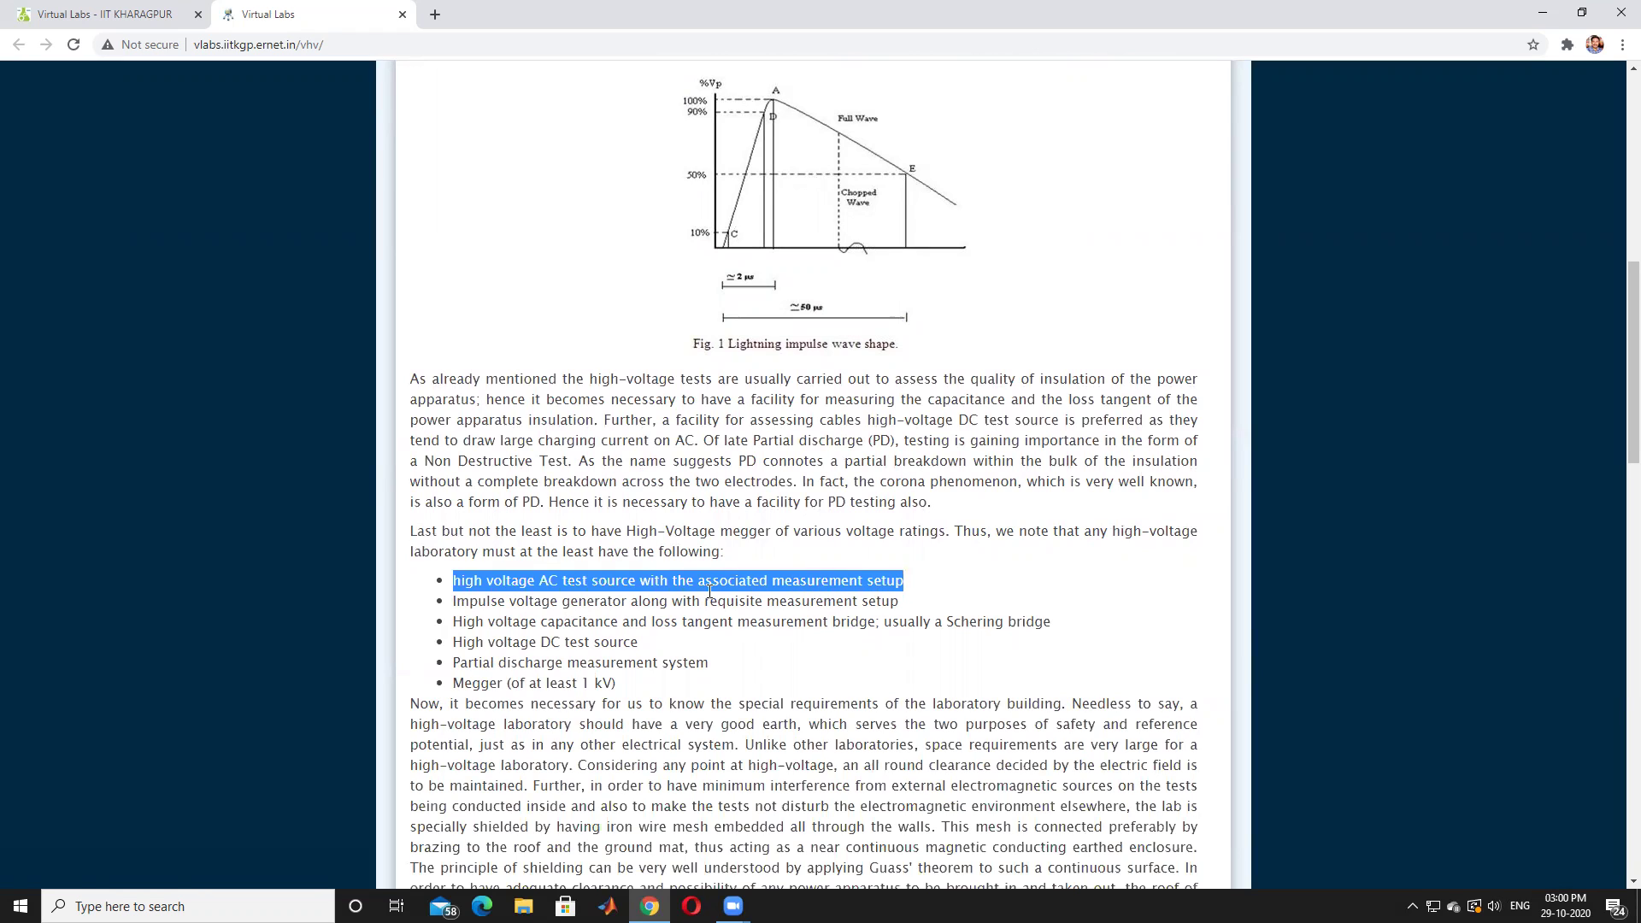
left_click(475, 606)
left_click_drag(459, 606, 899, 601)
left_click(621, 646)
left_click_drag(454, 622, 870, 627)
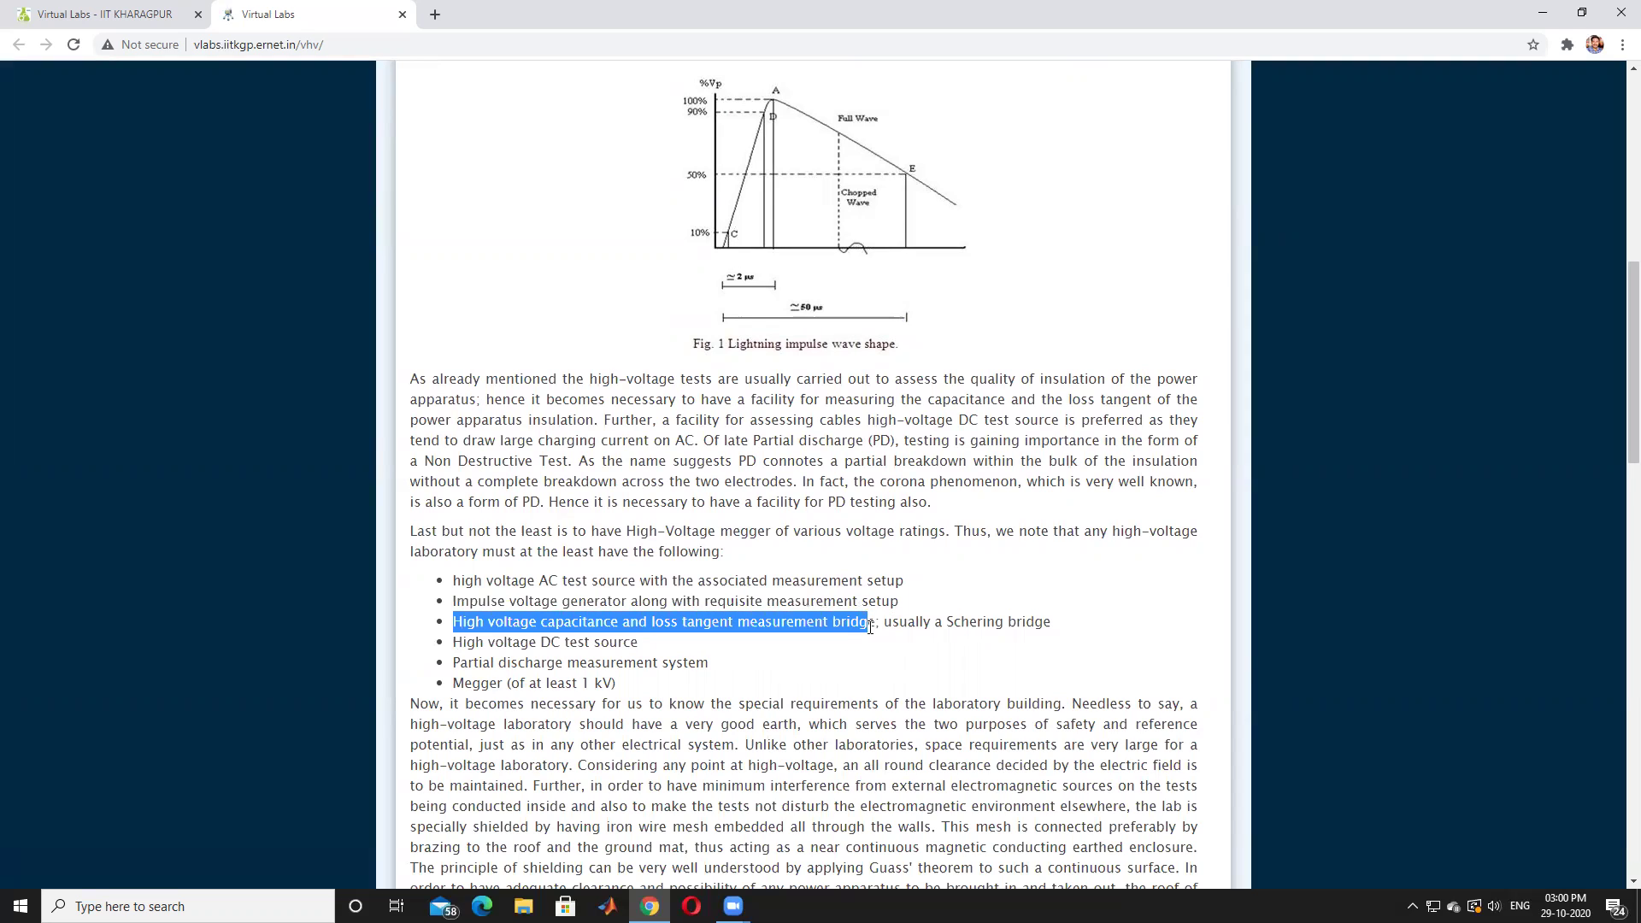
left_click_drag(464, 643, 634, 645)
left_click(513, 692)
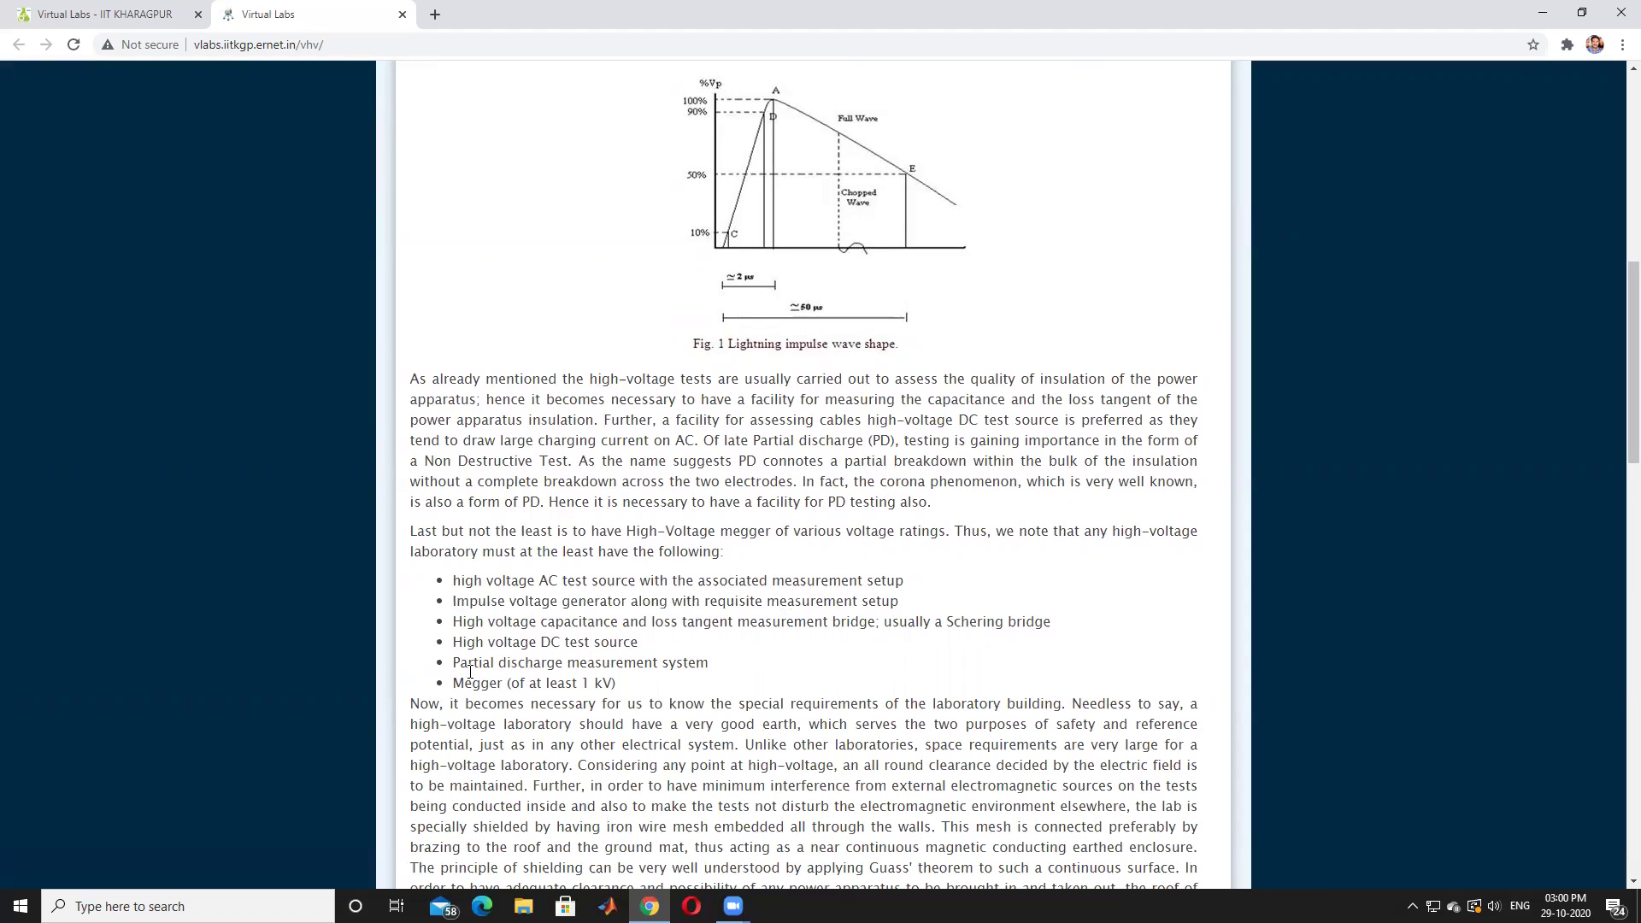
left_click_drag(456, 663, 710, 664)
left_click(634, 684)
left_click_drag(457, 685, 496, 685)
left_click(646, 670)
Review the industrial applications of High-Voltage Engineering, highlighting the entries from photocopying to X-rays.
scroll(690, 603, "down", 5)
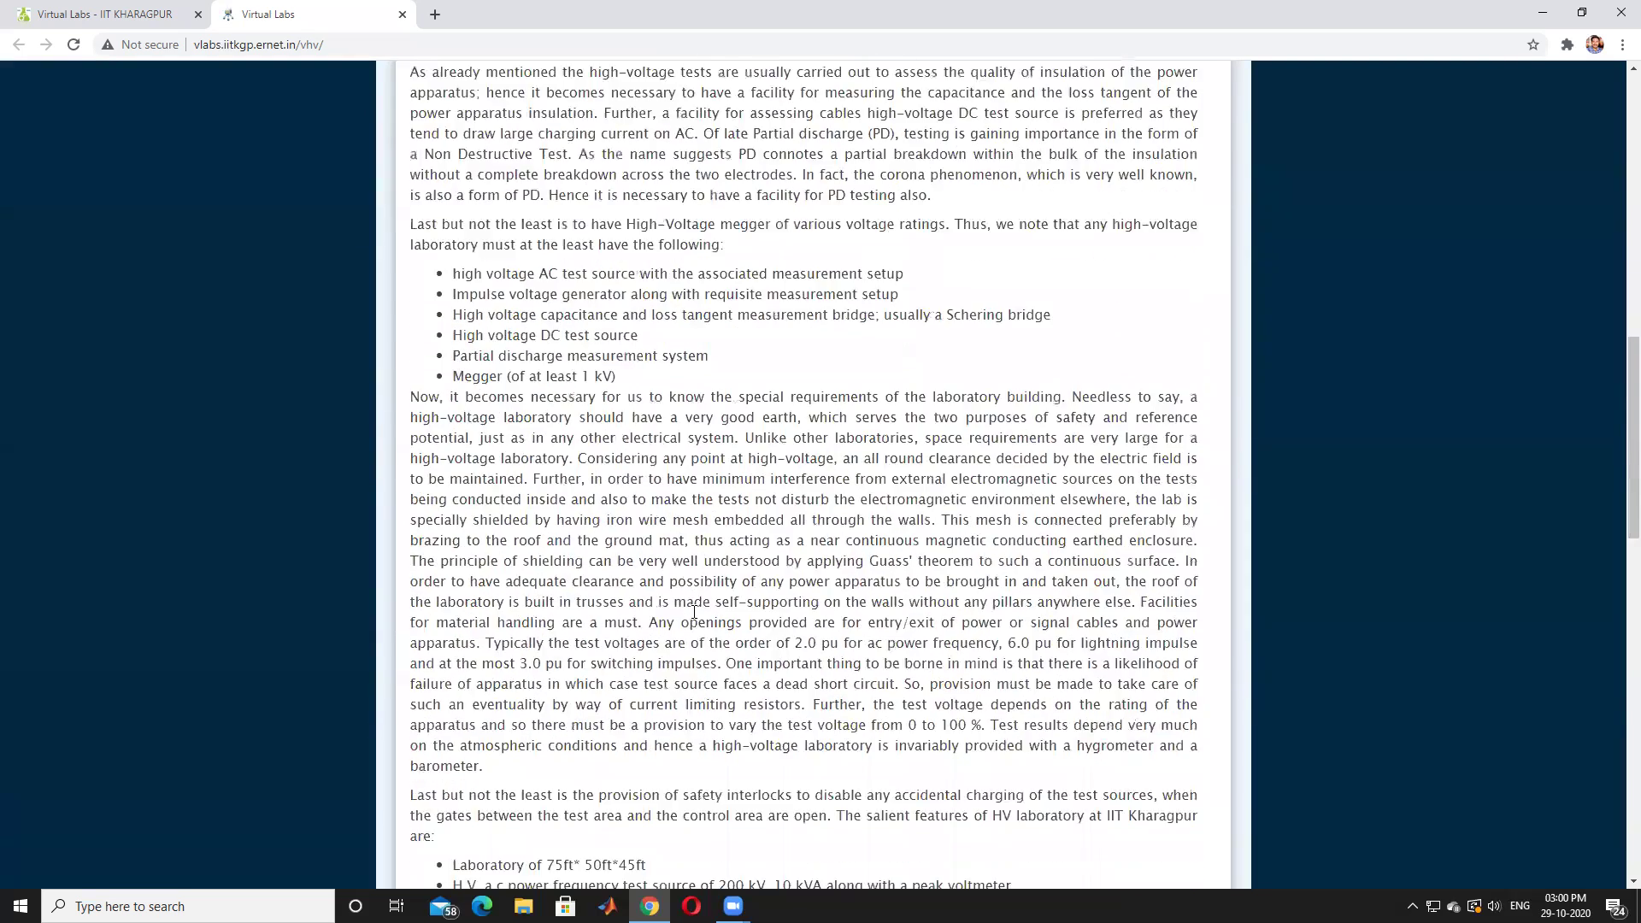
scroll(694, 612, "down", 2)
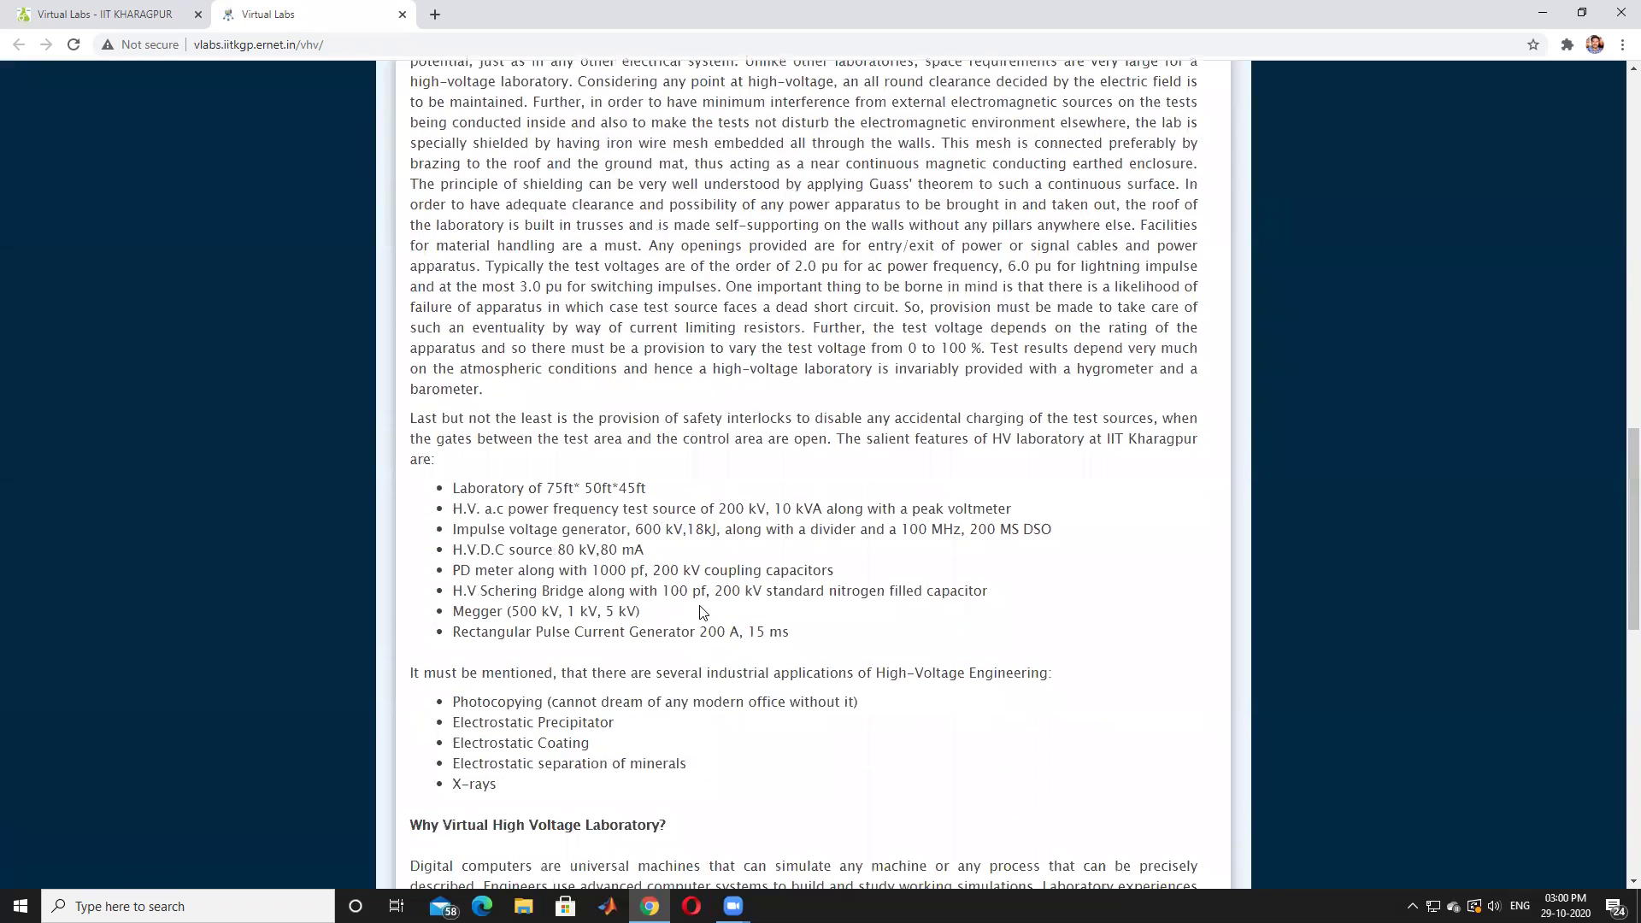
scroll(738, 562, "down", 2)
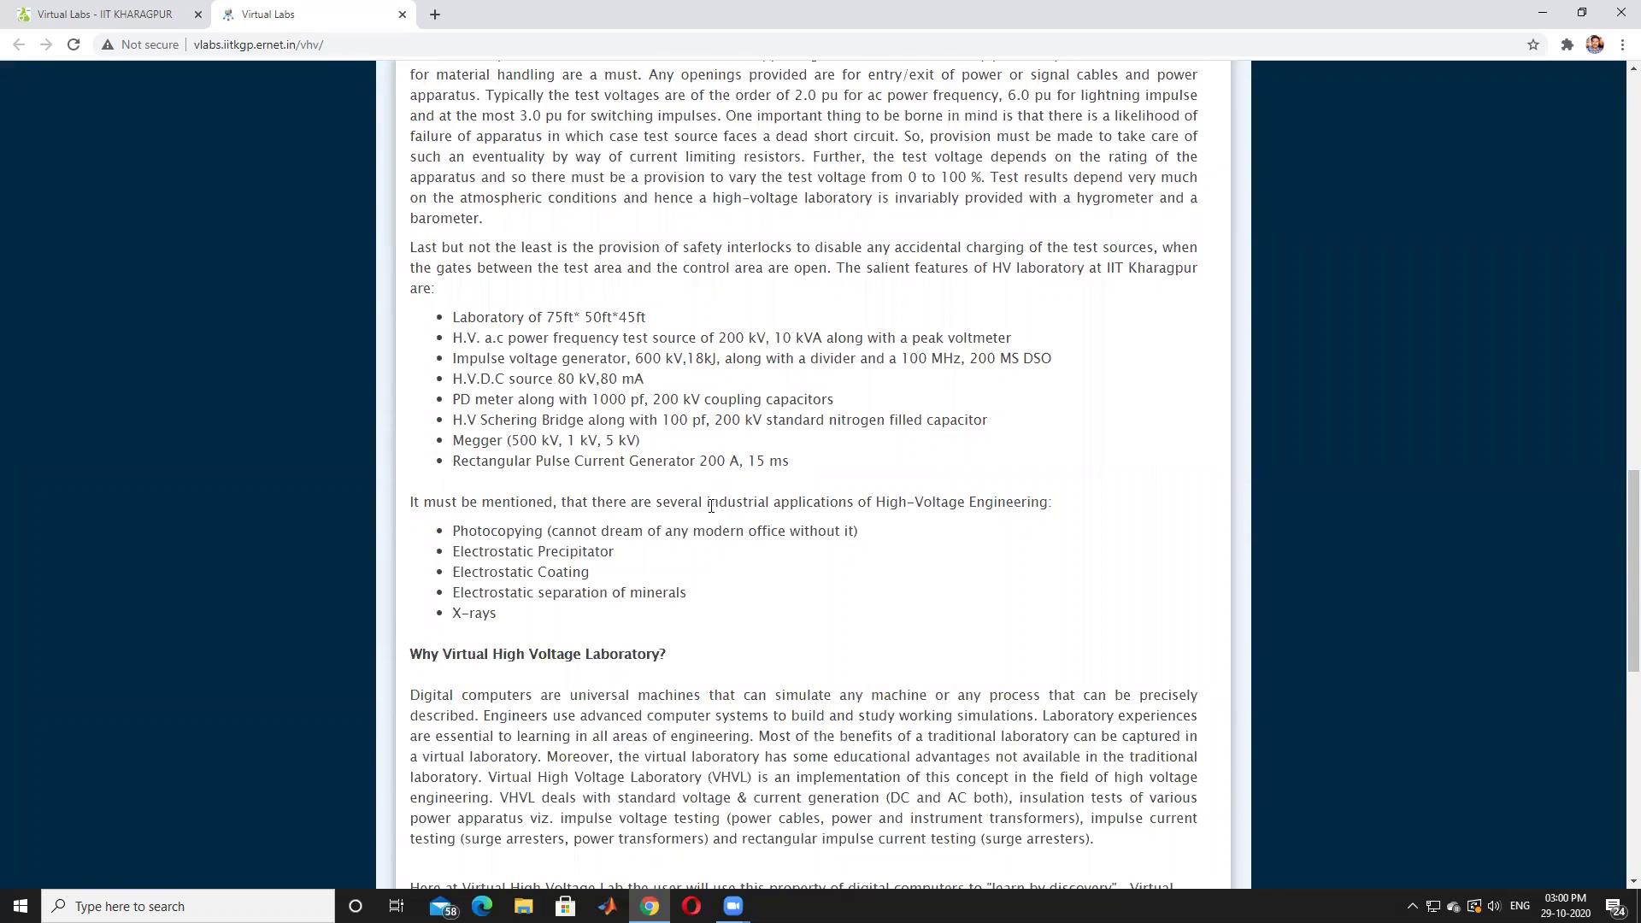
left_click_drag(706, 502, 871, 504)
left_click_drag(967, 505, 1038, 505)
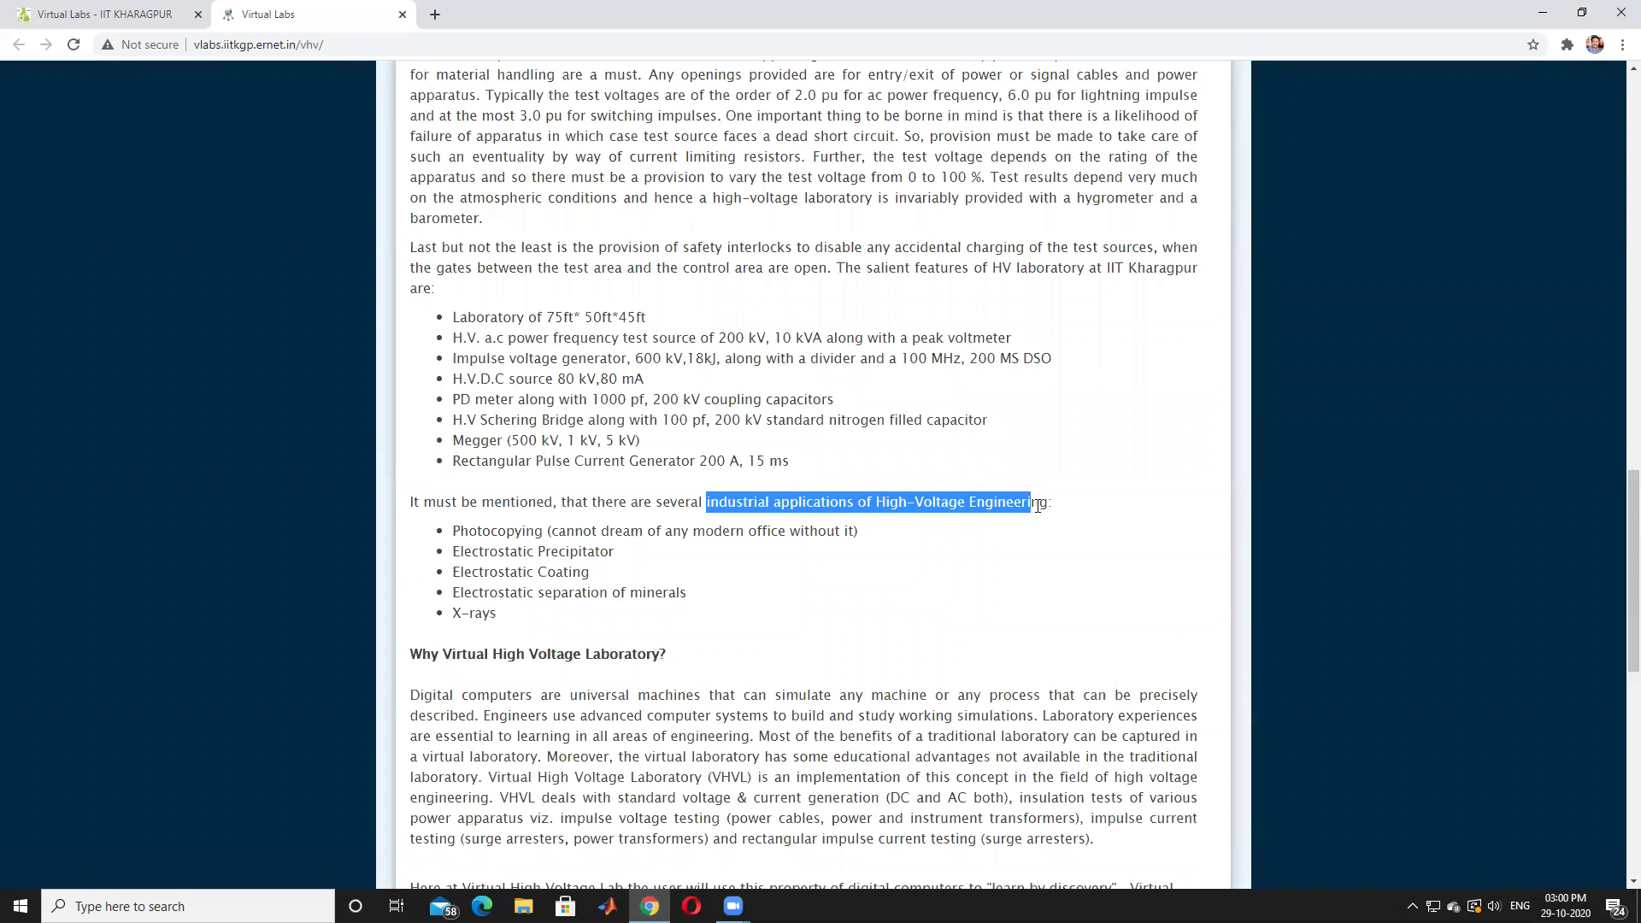
left_click(464, 532)
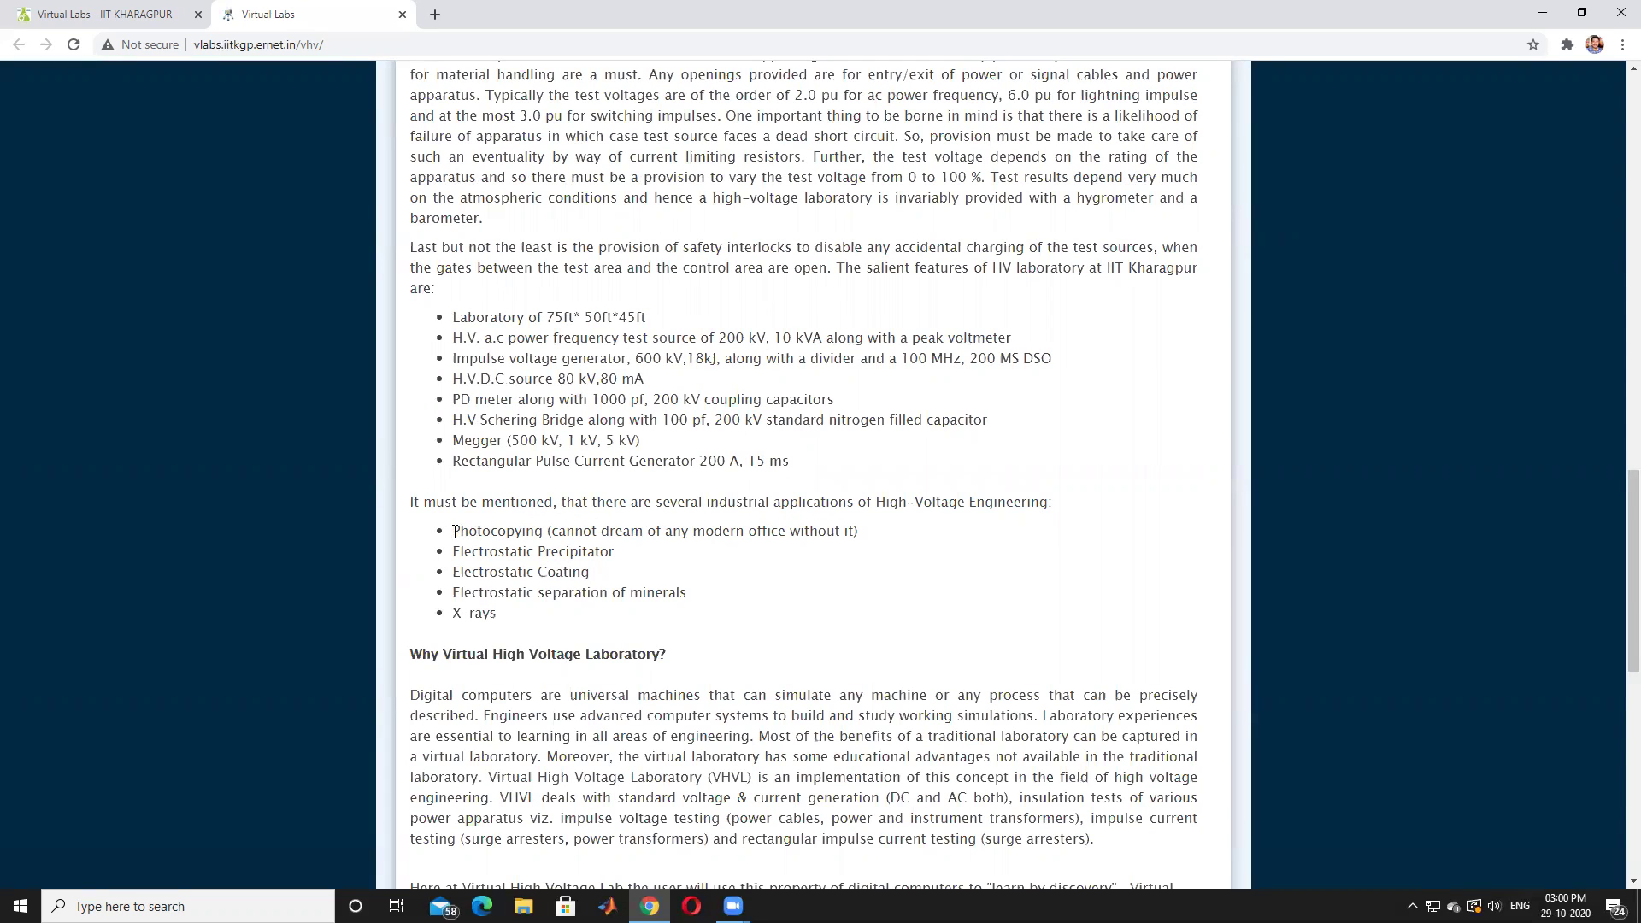
left_click_drag(496, 531, 551, 531)
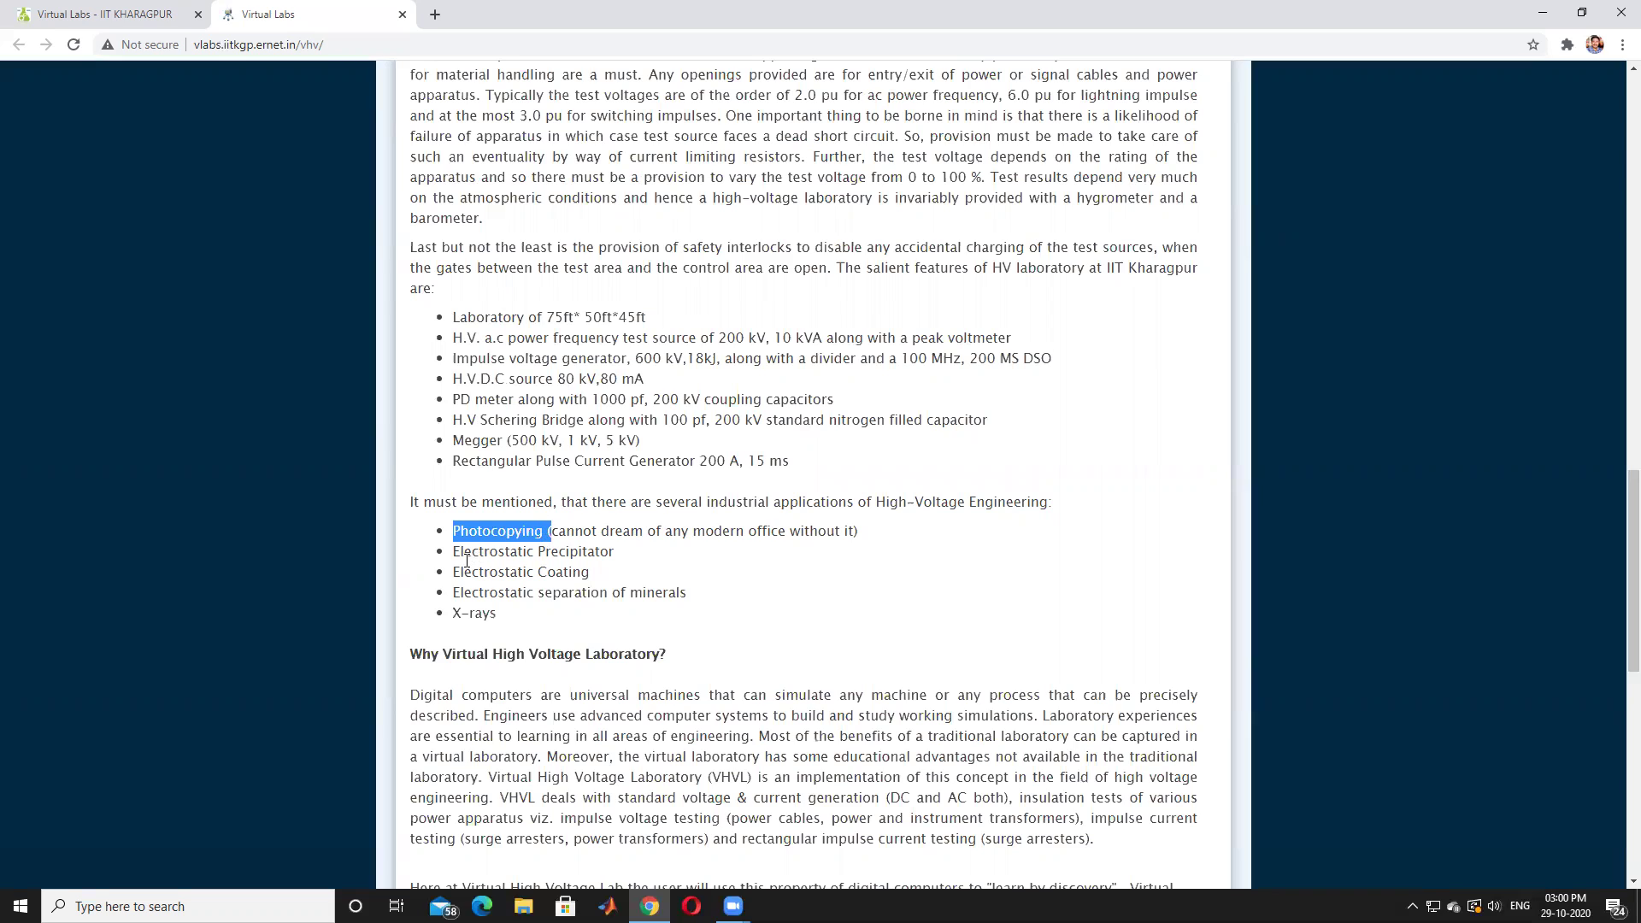
left_click_drag(455, 556, 633, 556)
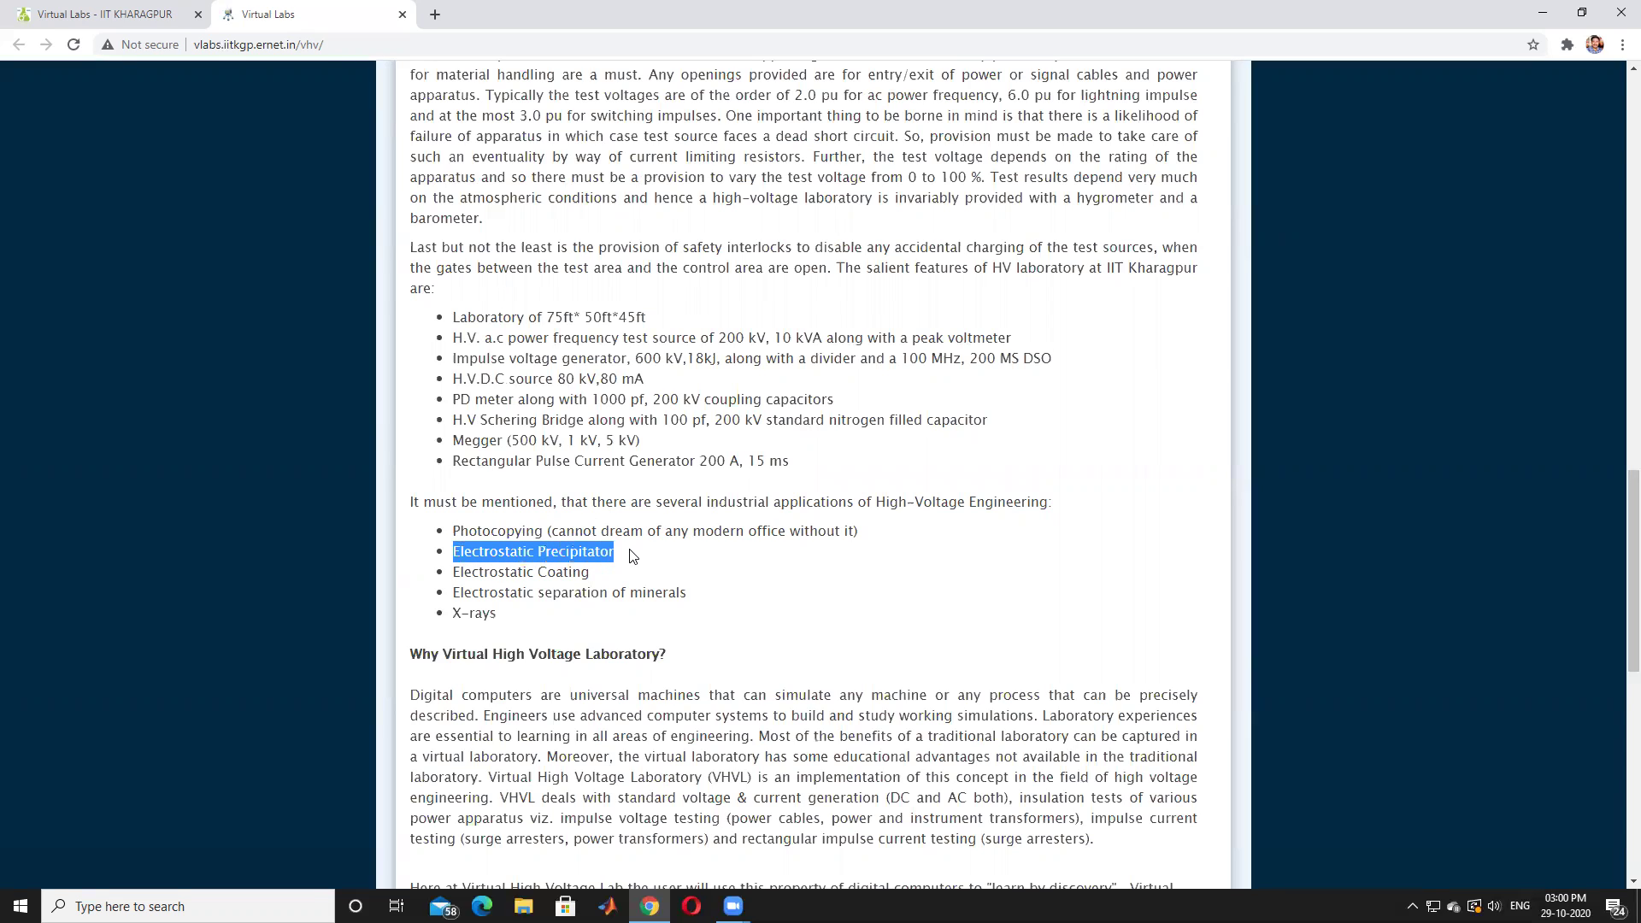
left_click(464, 574)
left_click_drag(455, 574, 672, 596)
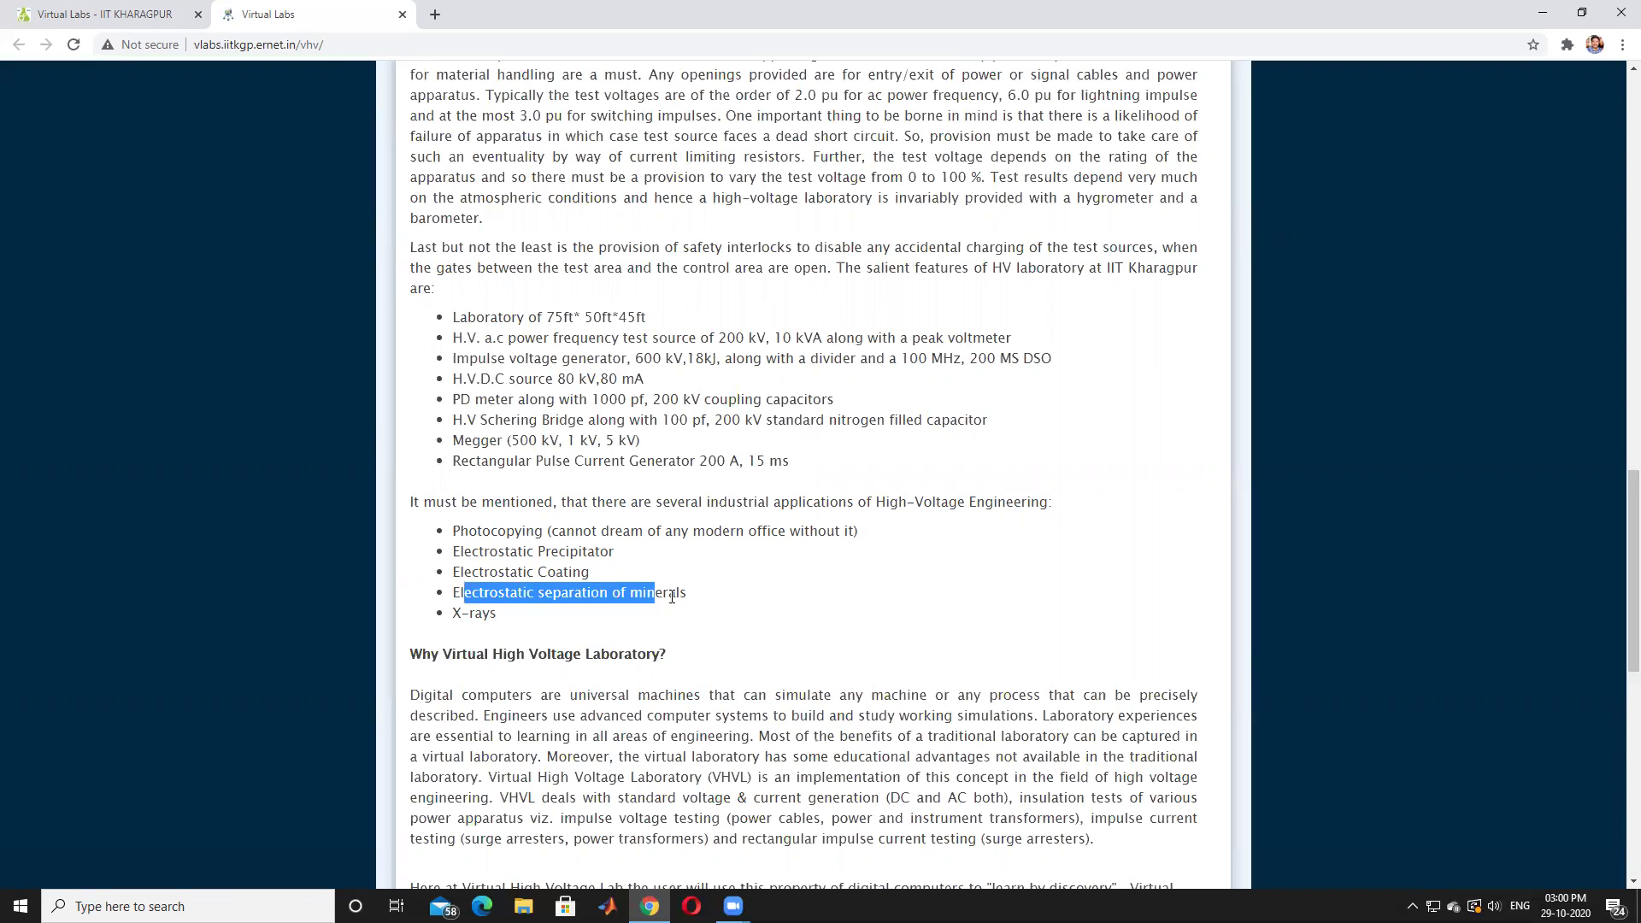
left_click_drag(453, 613, 502, 617)
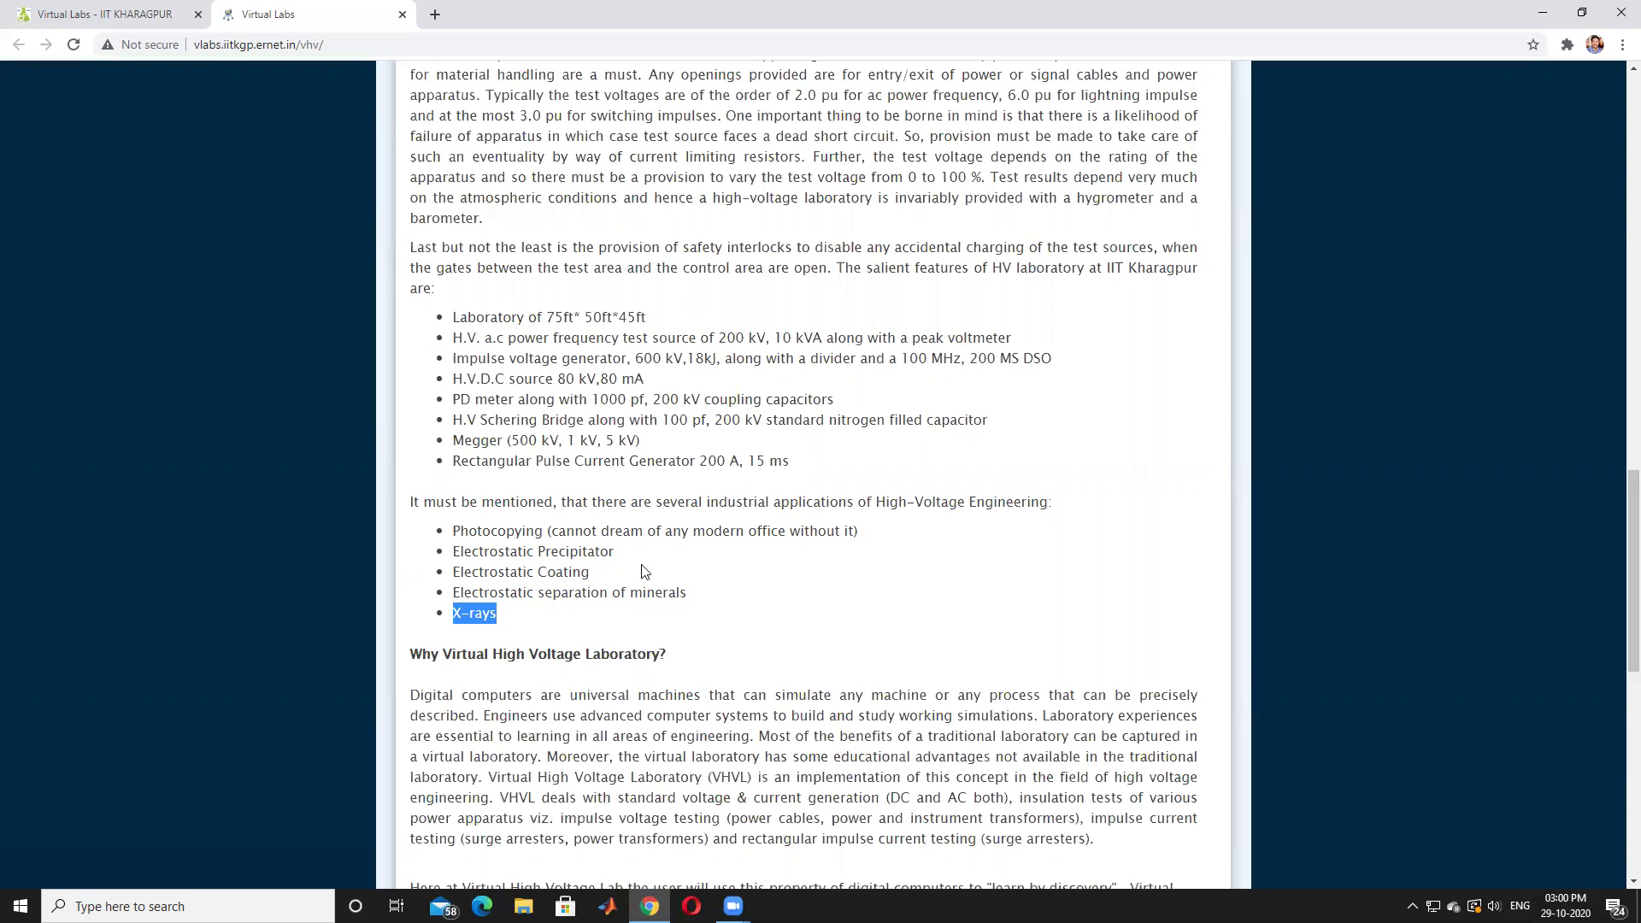
left_click_drag(702, 500, 1017, 506)
Skim the rest of the introduction and open the Virtual High Voltage Laboratory's list of experiments.
scroll(944, 547, "down", 6)
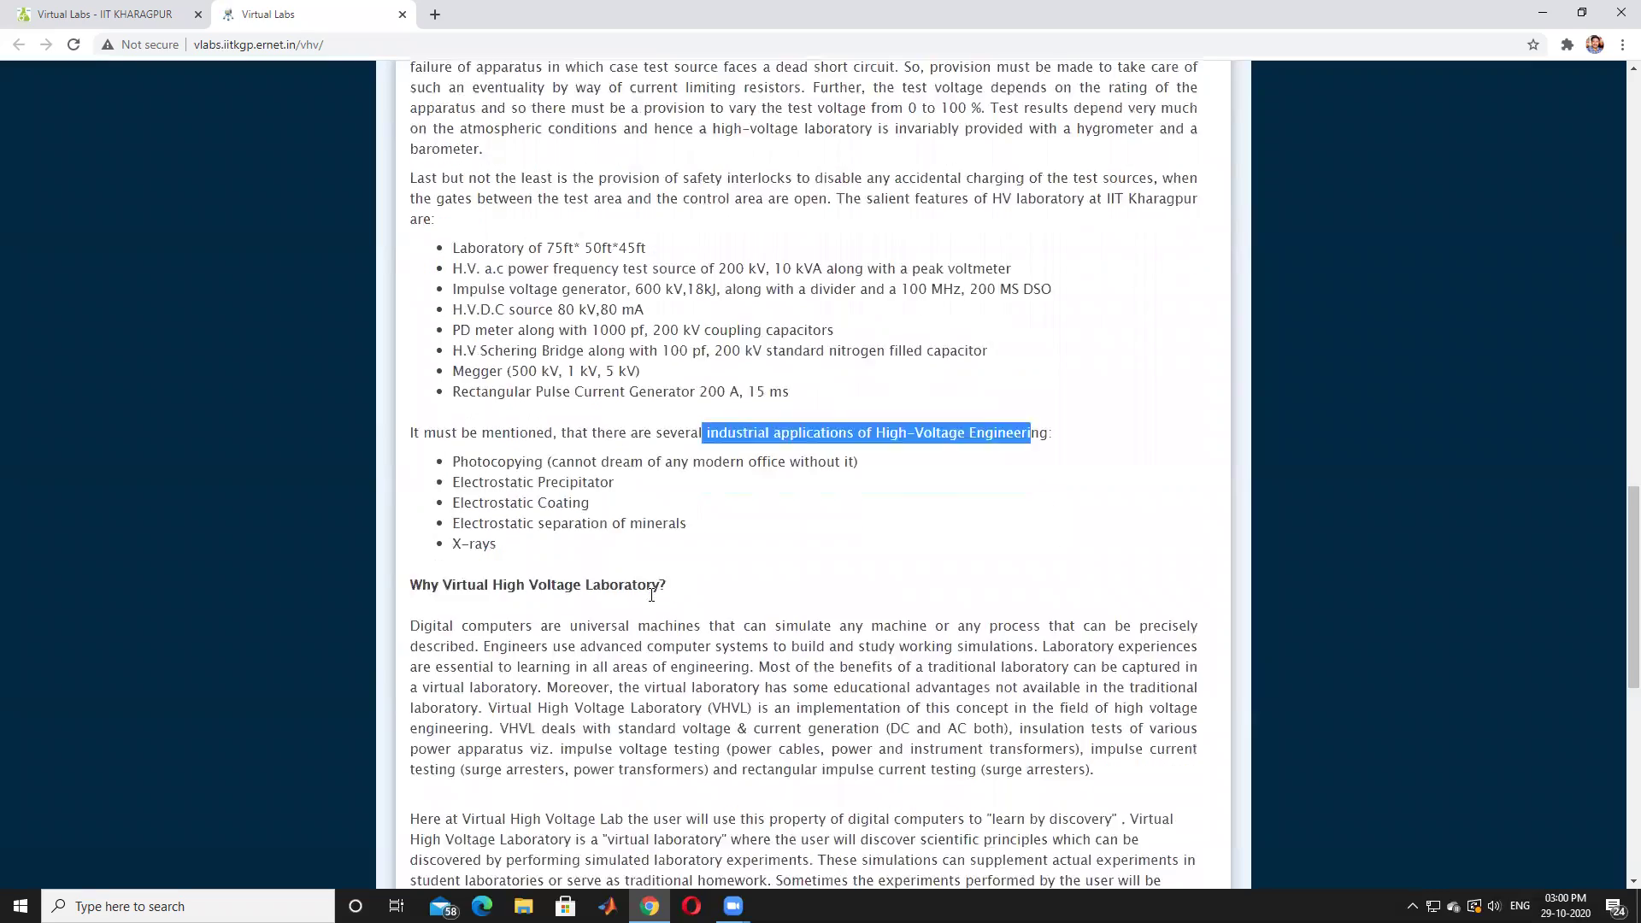
scroll(560, 591, "down", 3)
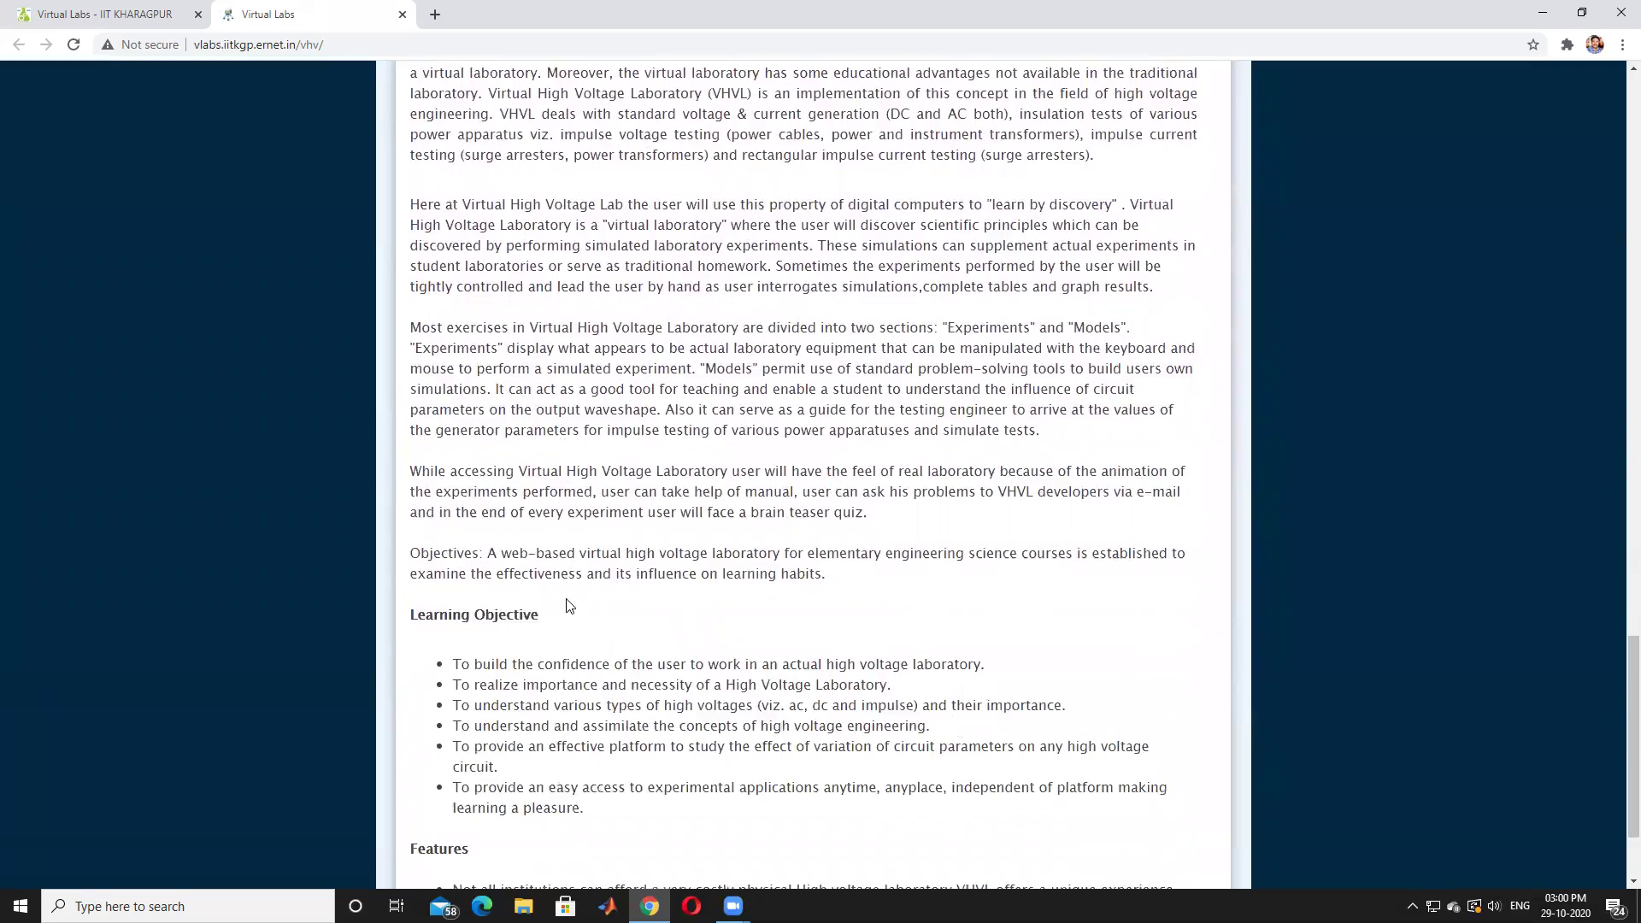
scroll(572, 385, "up", 20)
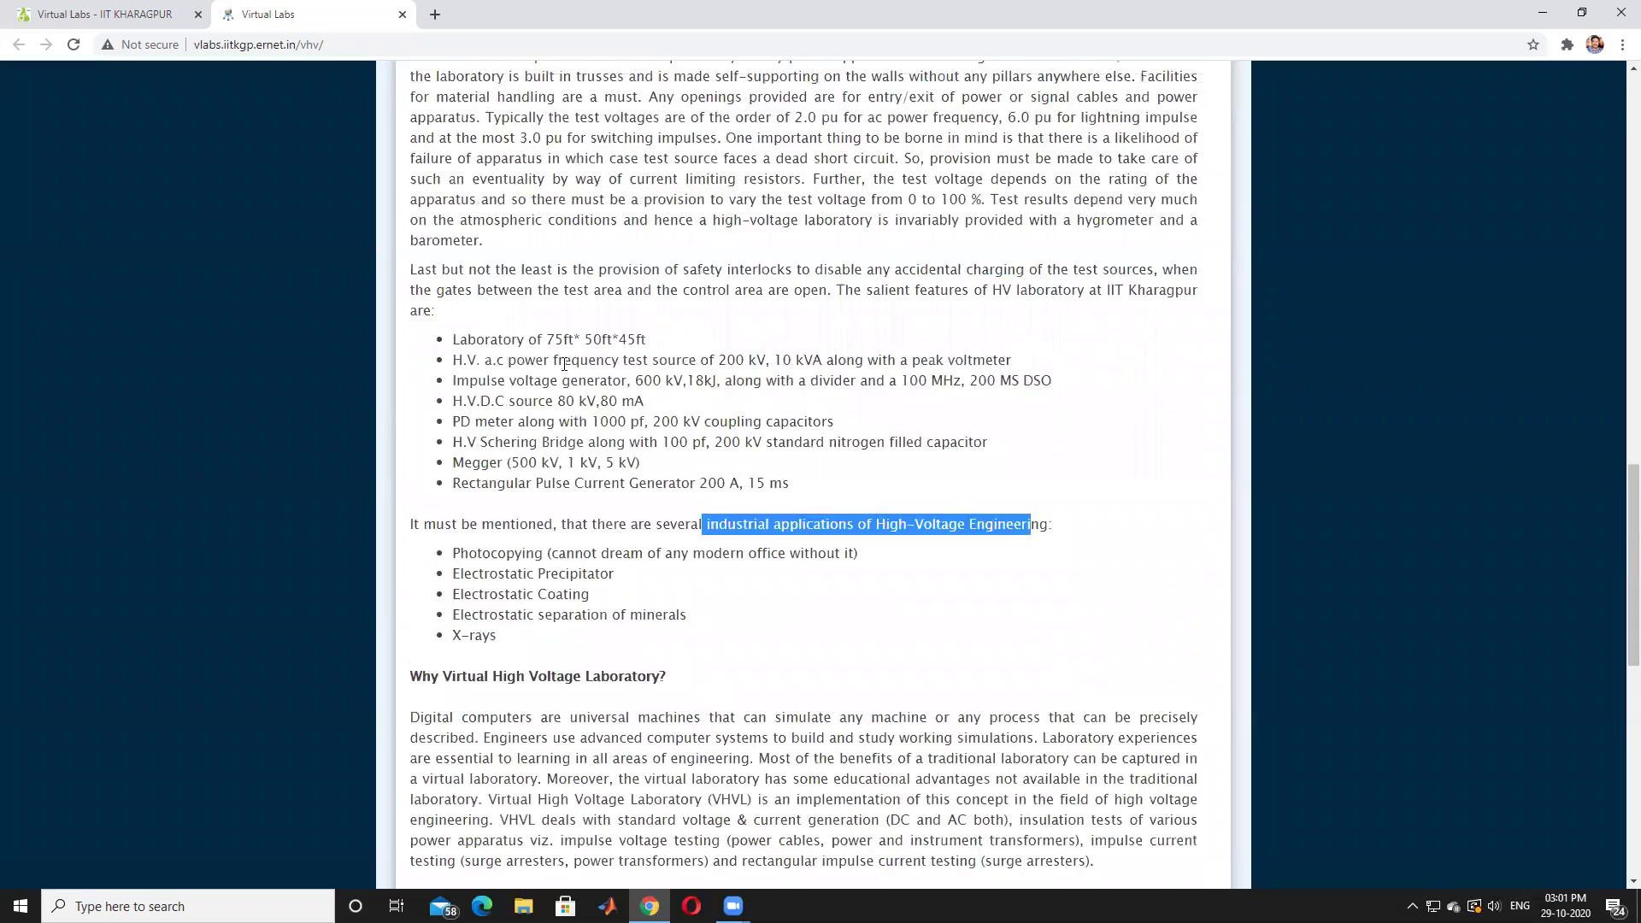
scroll(623, 404, "up", 8)
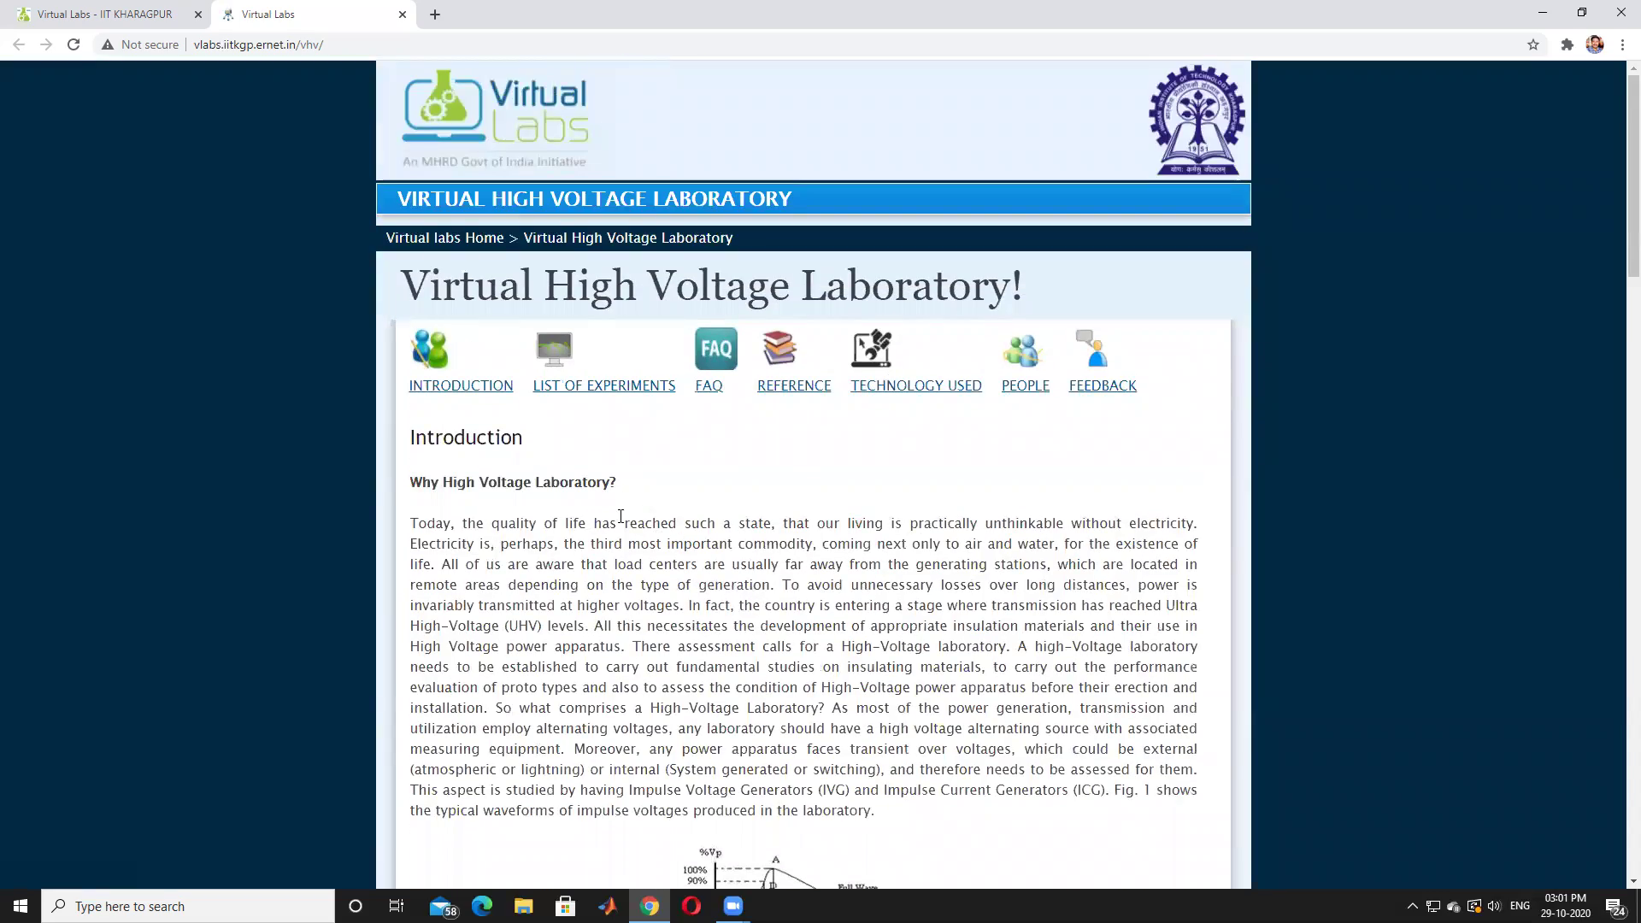
scroll(620, 516, "down", 1)
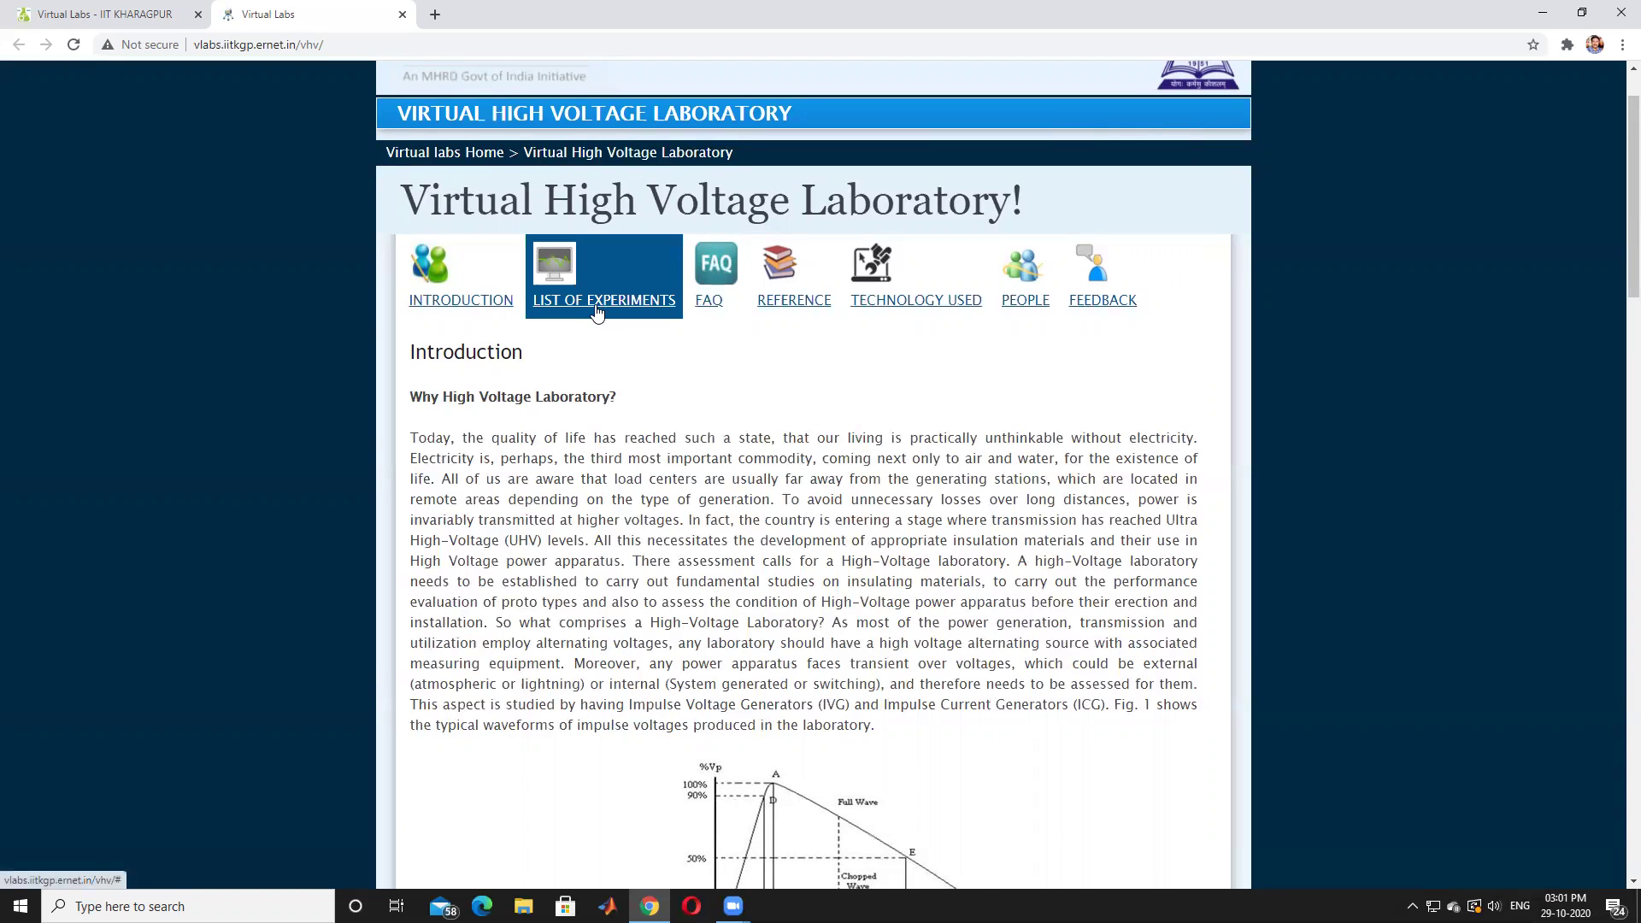
left_click(605, 307)
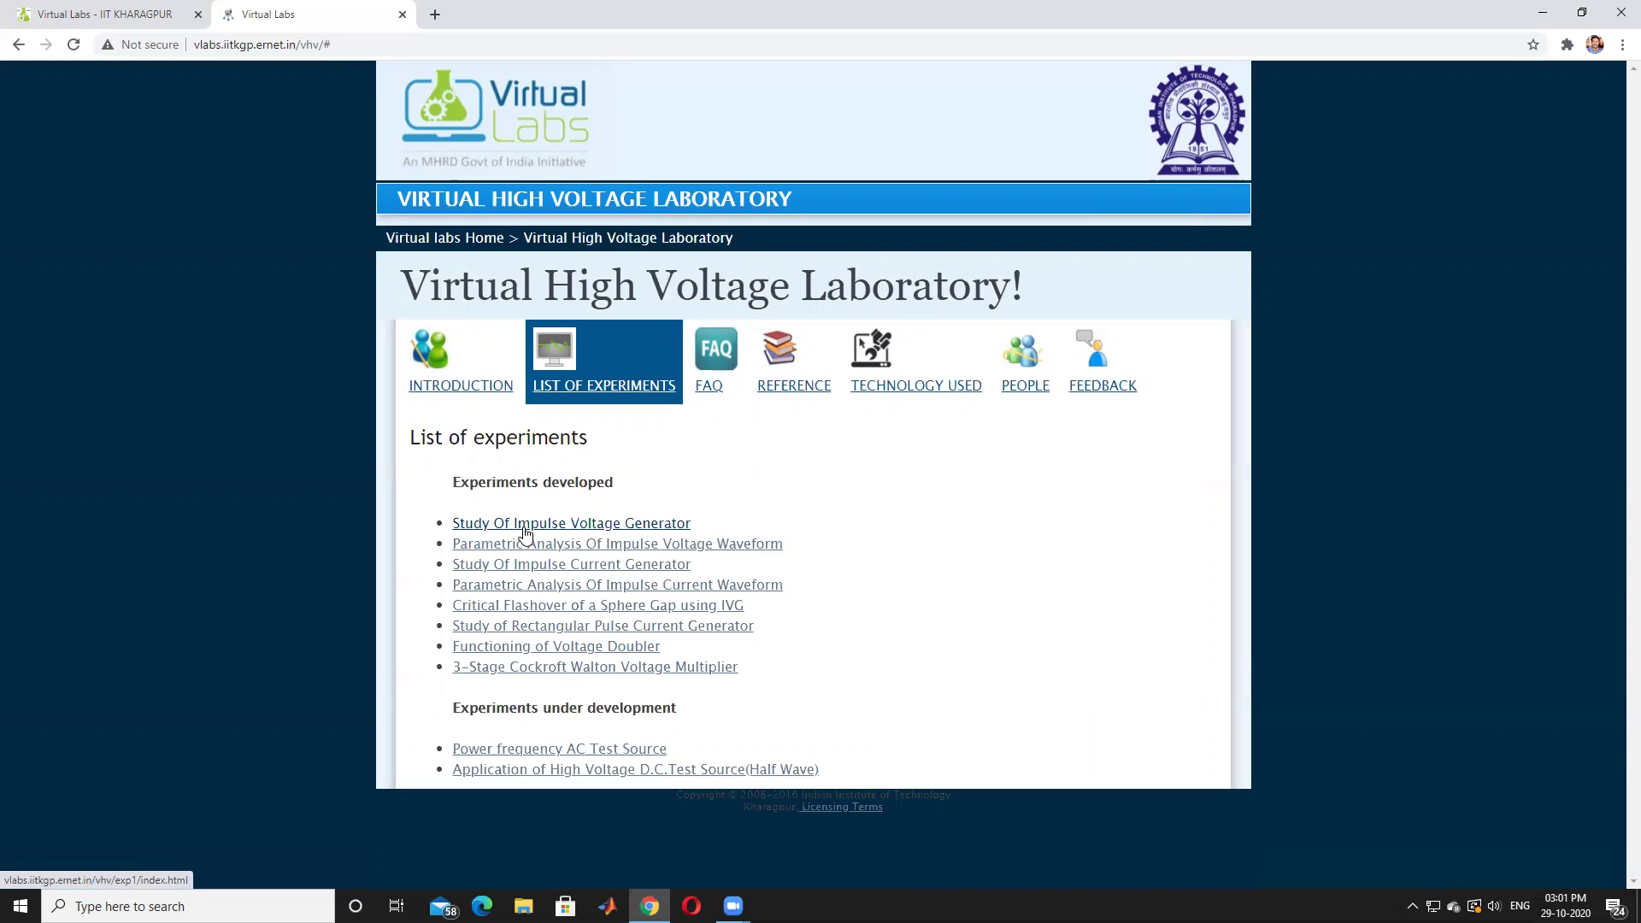
Open the Study Of Impulse Voltage Generator experiment and launch its IVG Simulator.
left_click(562, 530)
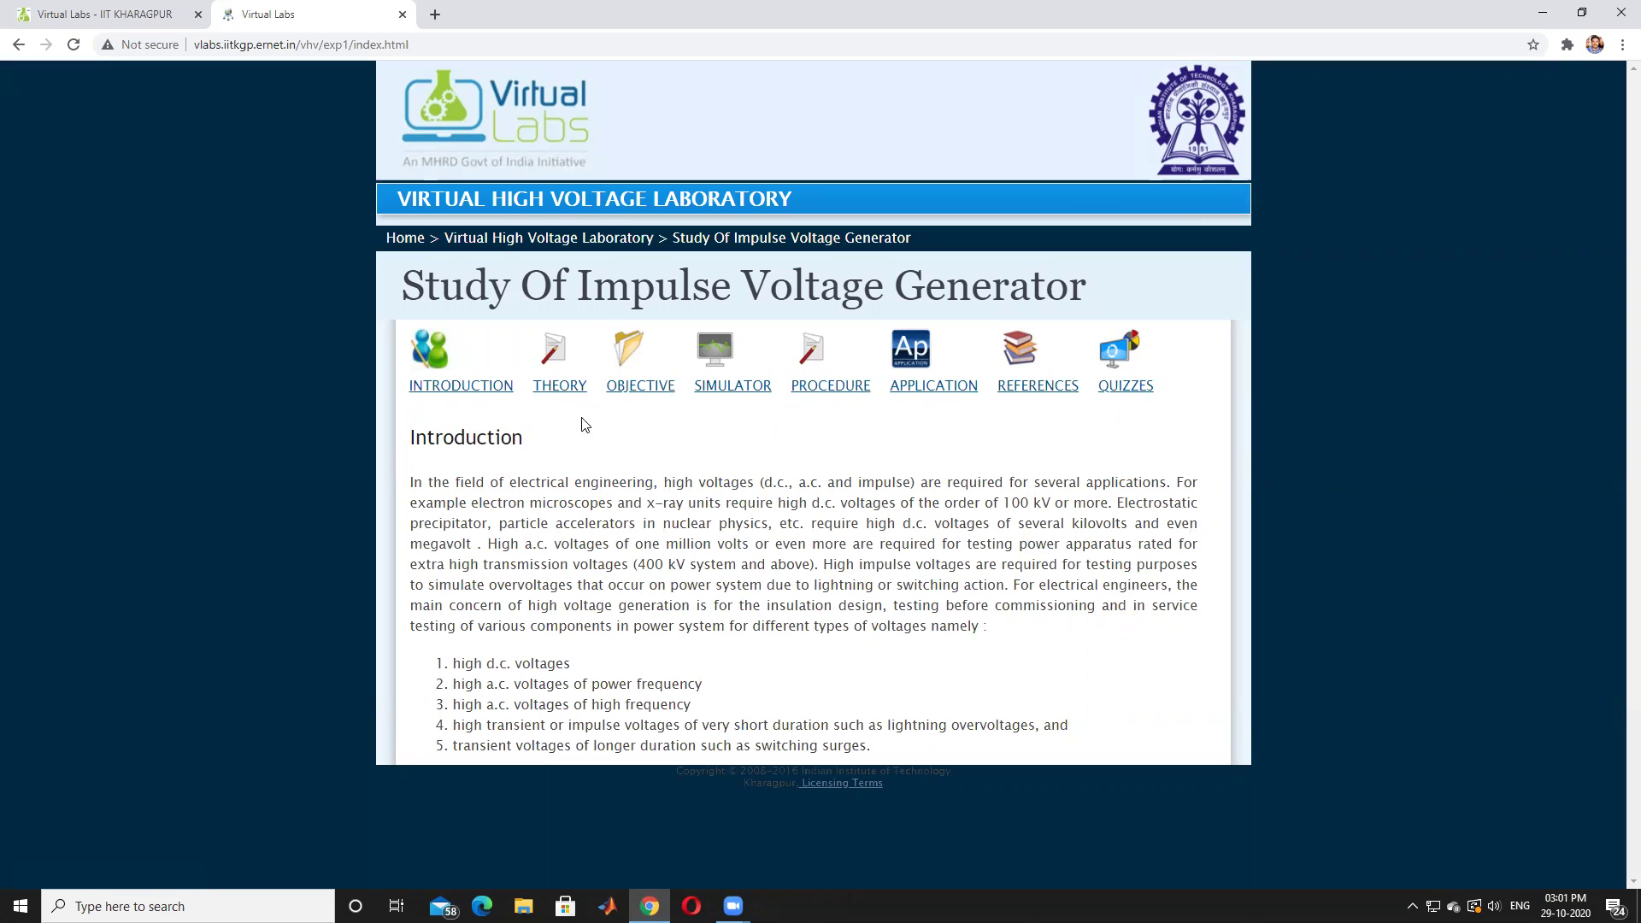
left_click(724, 380)
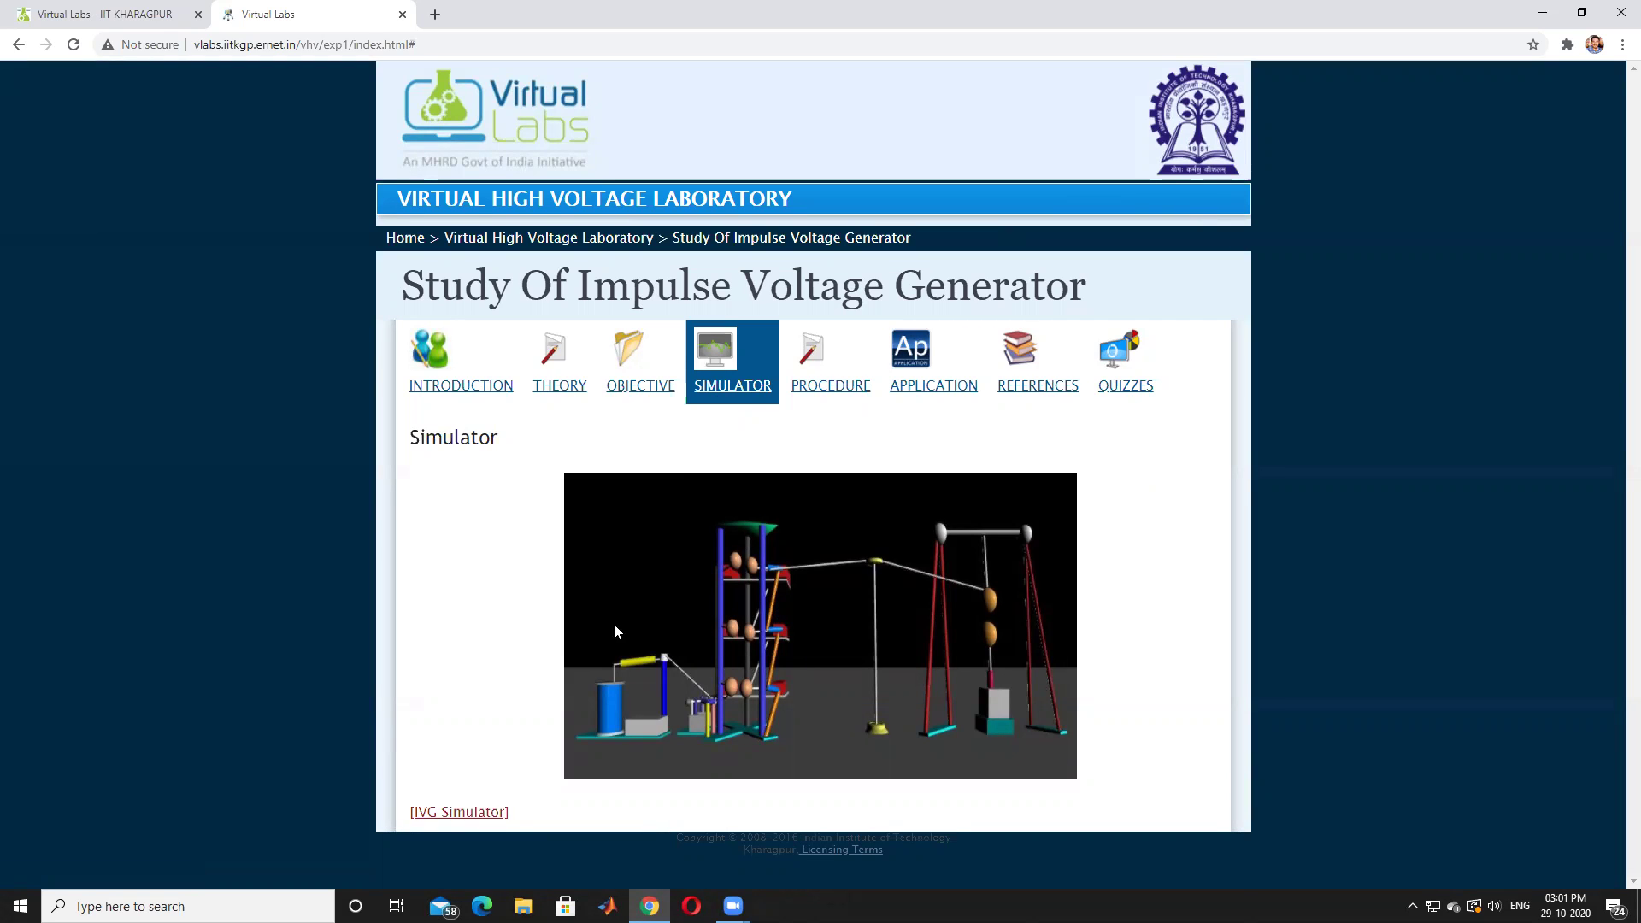
left_click(454, 812)
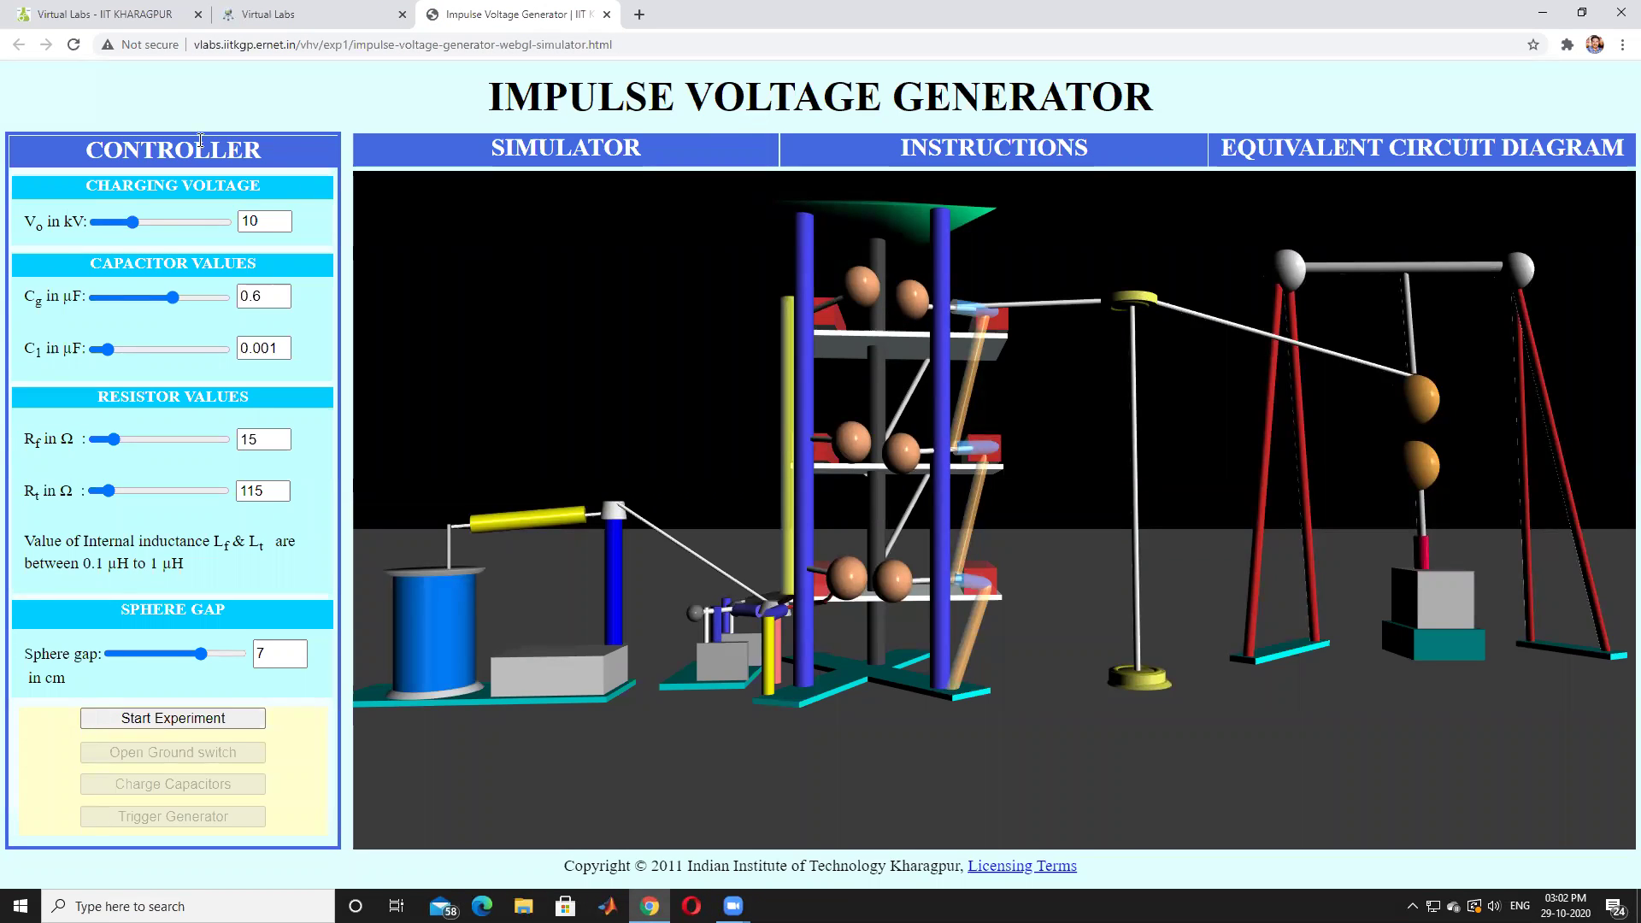
Look over the simulator's instructions and equivalent circuit diagram, and return to the 3D apparatus view.
left_click(878, 139)
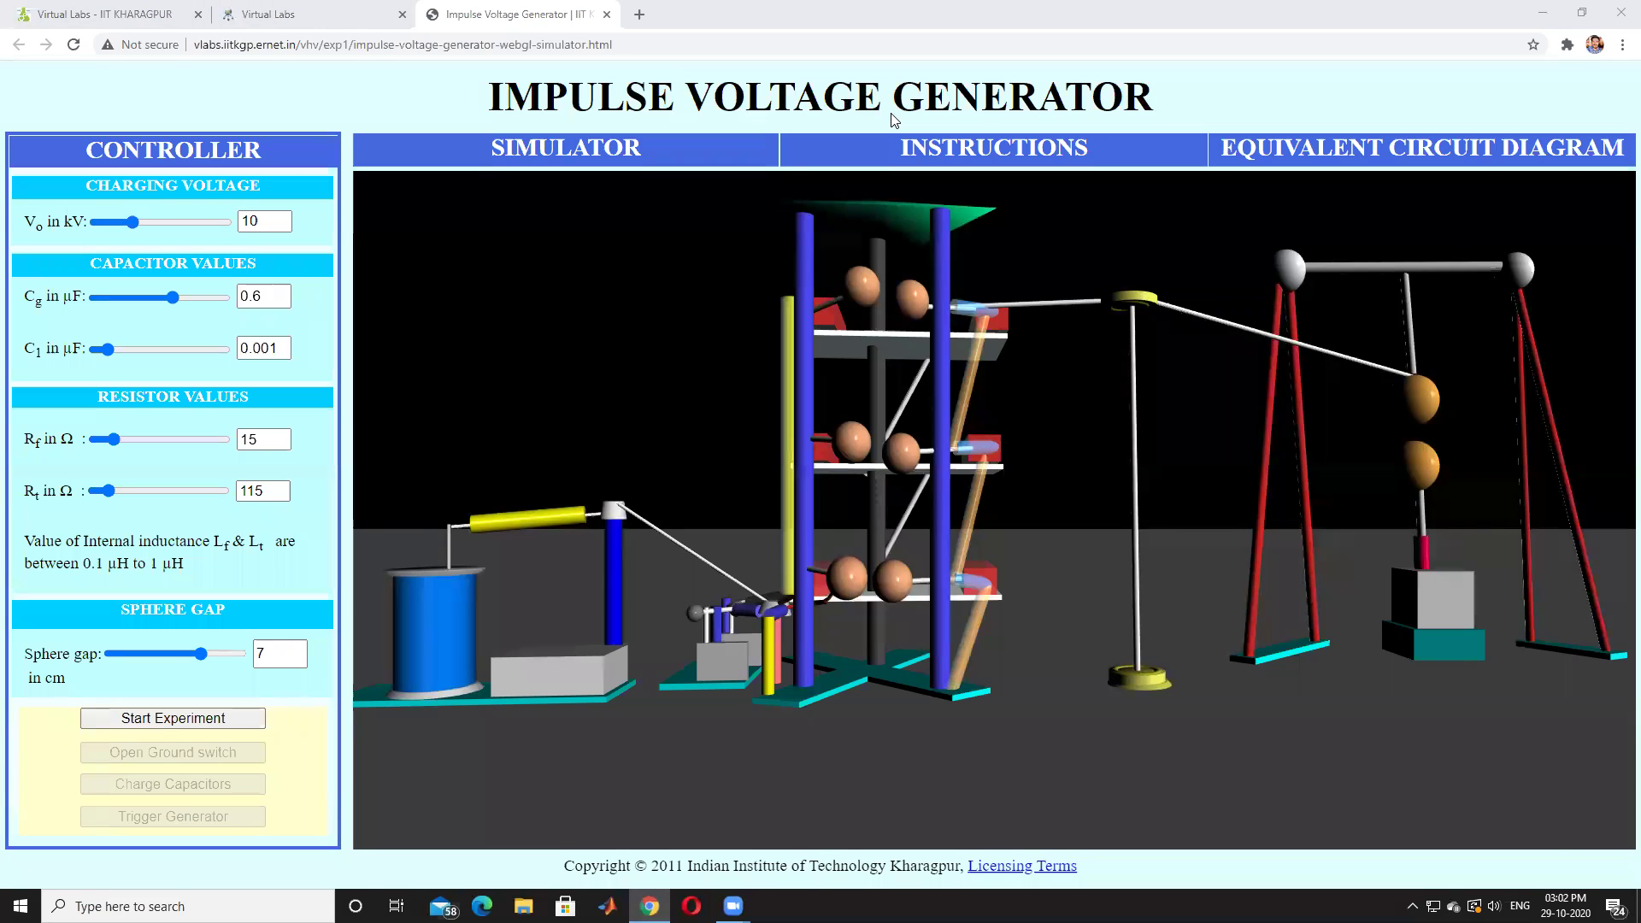
left_click(602, 151)
left_click(1008, 154)
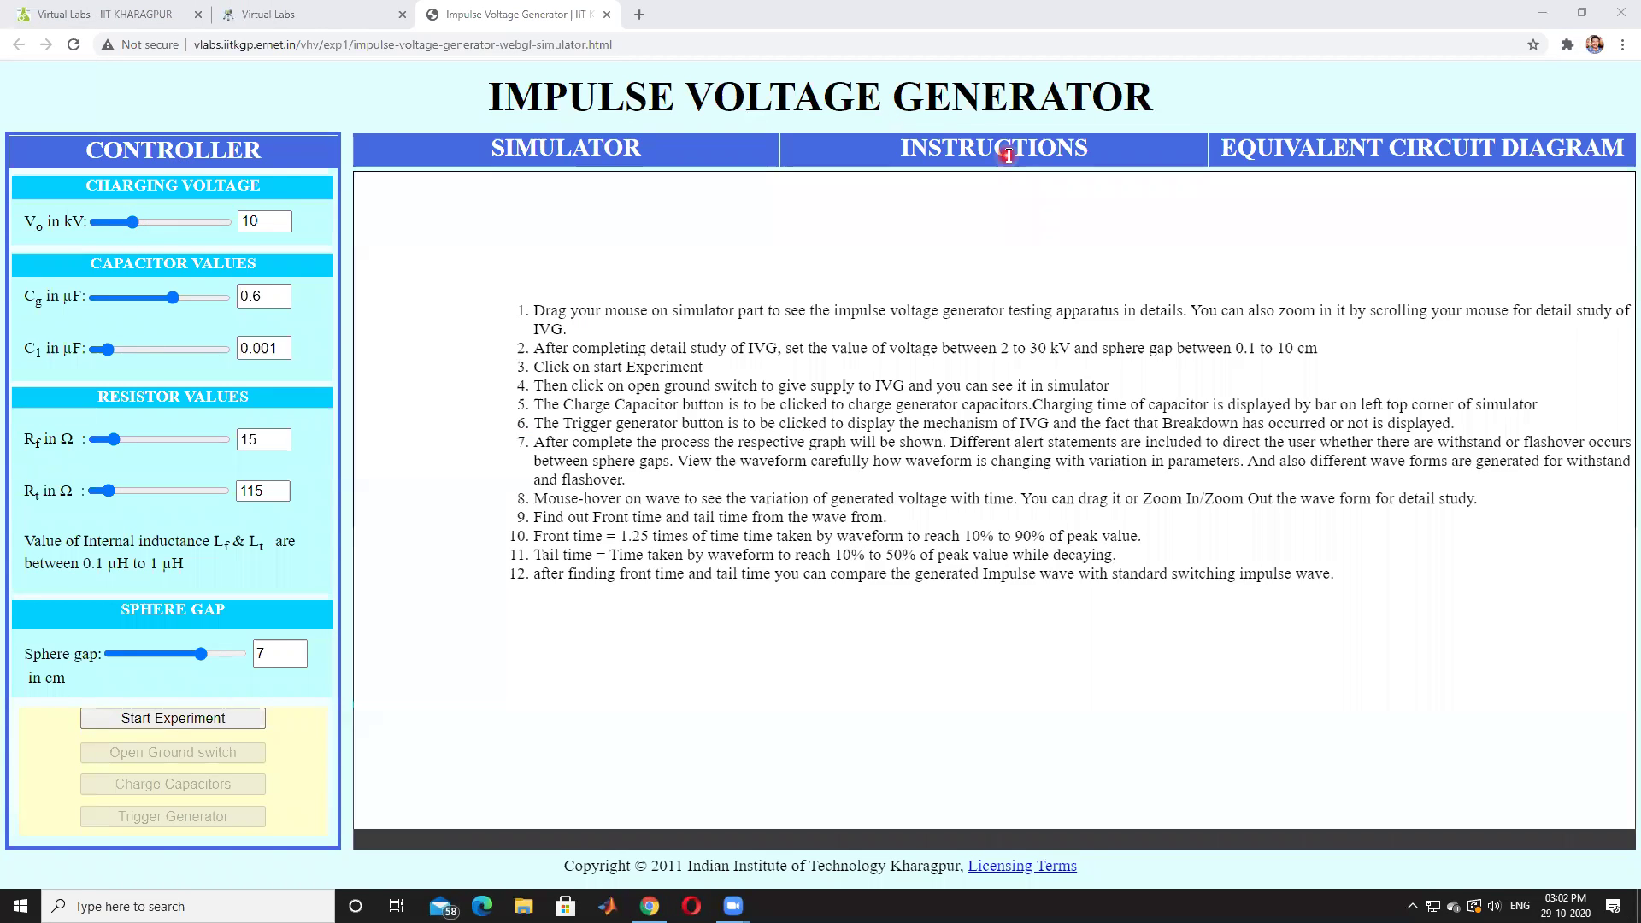
left_click(1302, 147)
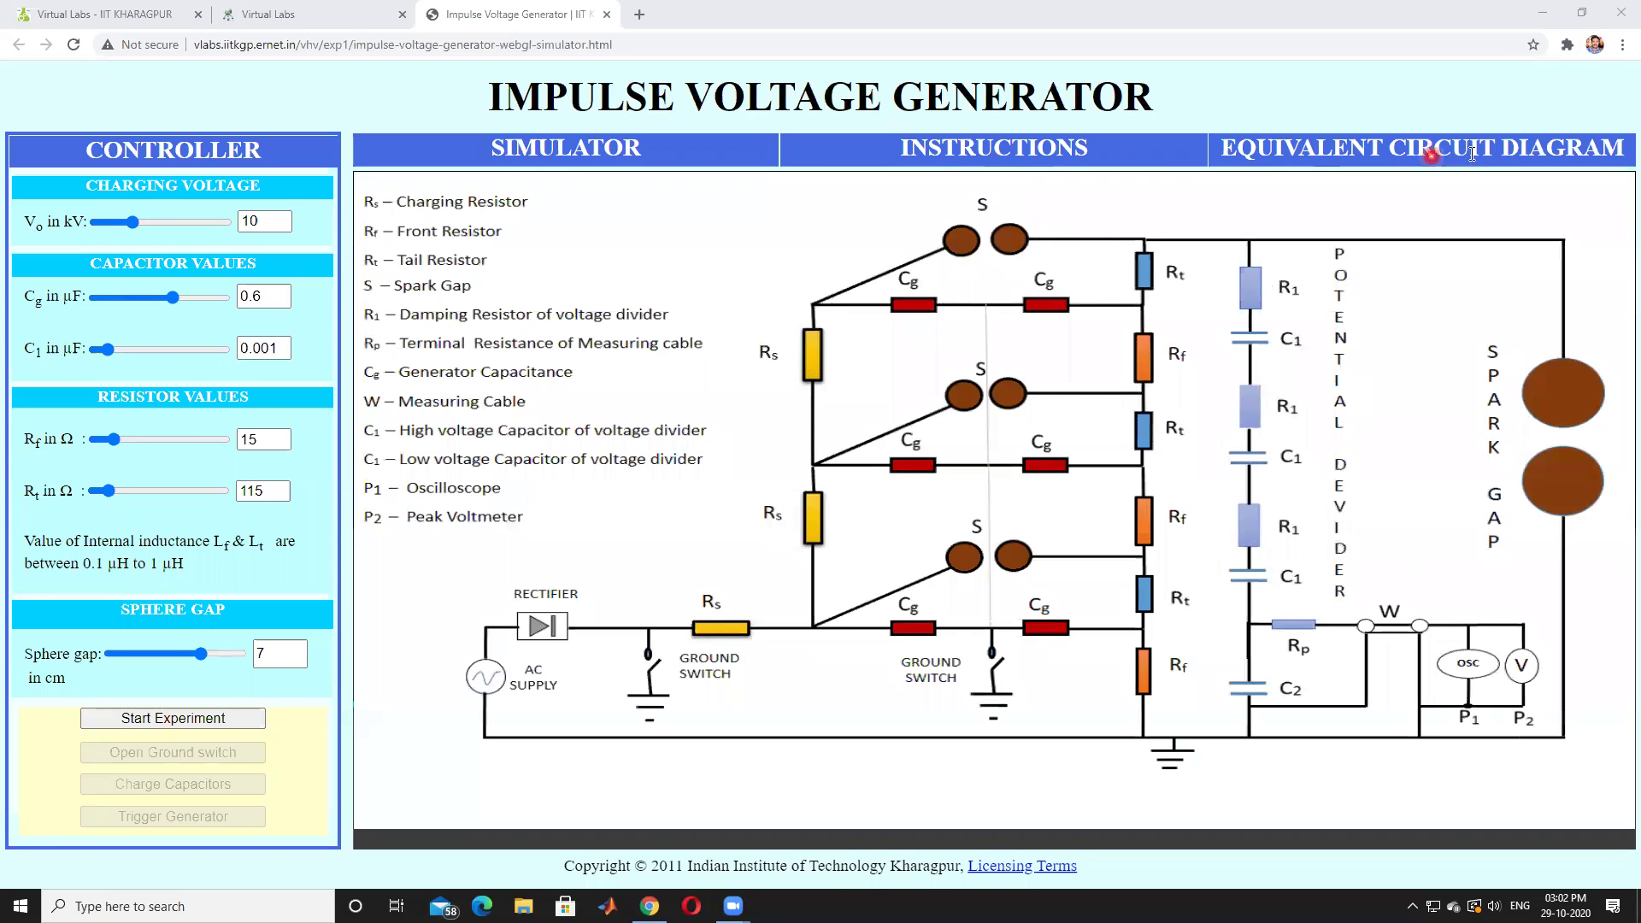
left_click(1254, 158)
left_click(970, 162)
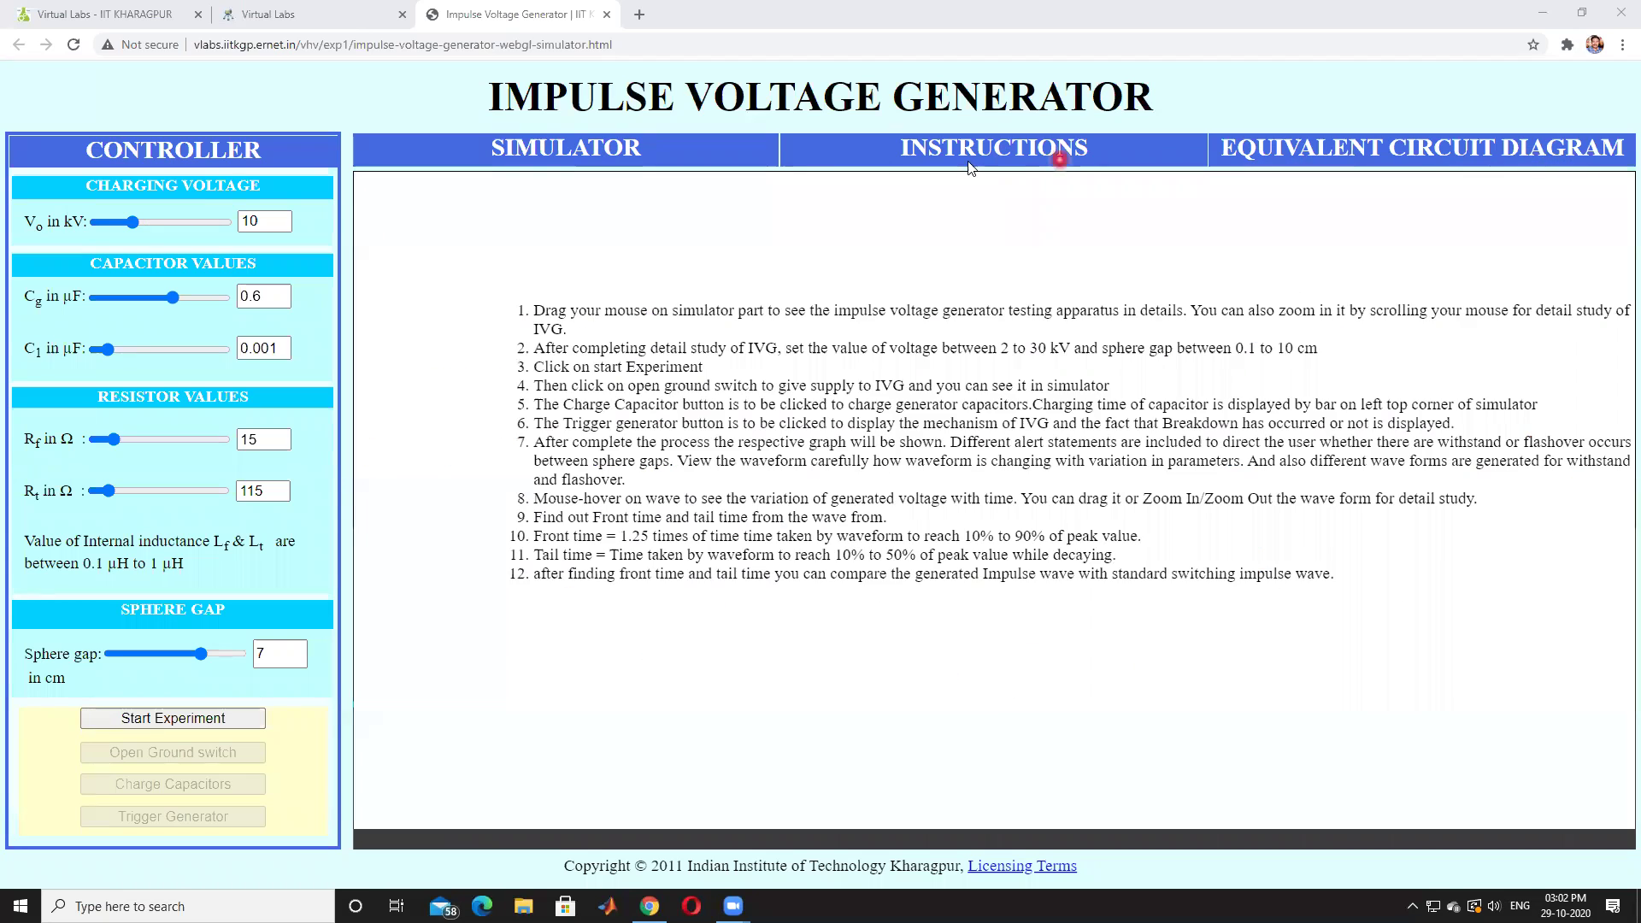
left_click(565, 148)
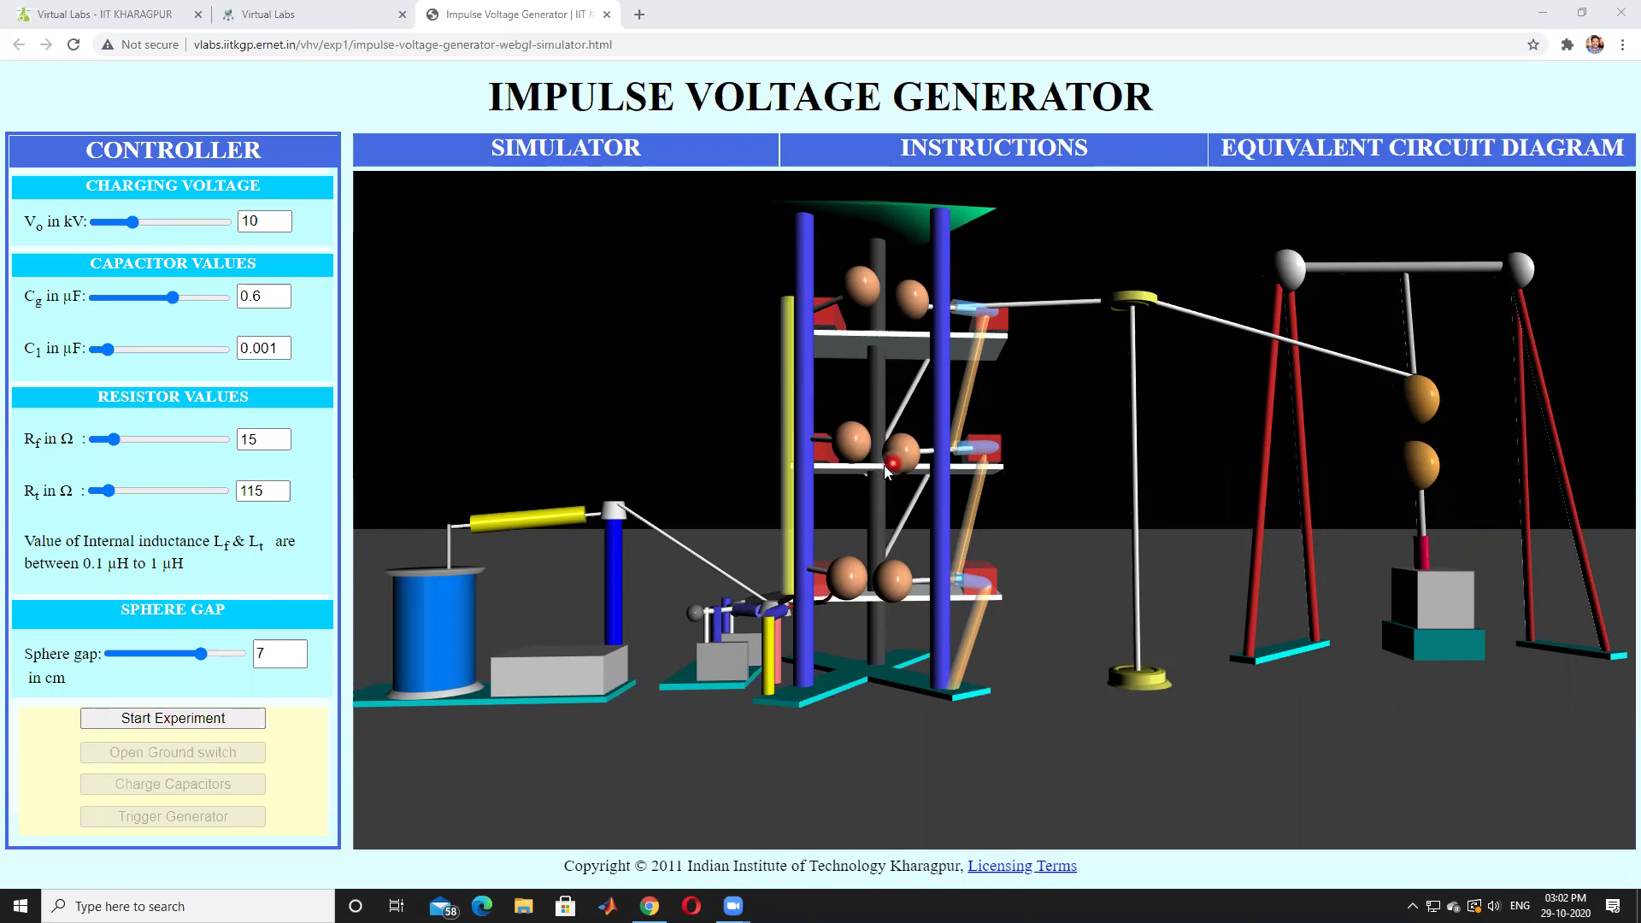
Inspect the 3D impulse voltage generator apparatus from several angles, including the generator stages, the voltage divider and the sphere gap.
left_click(929, 521)
left_click_drag(934, 519, 750, 484)
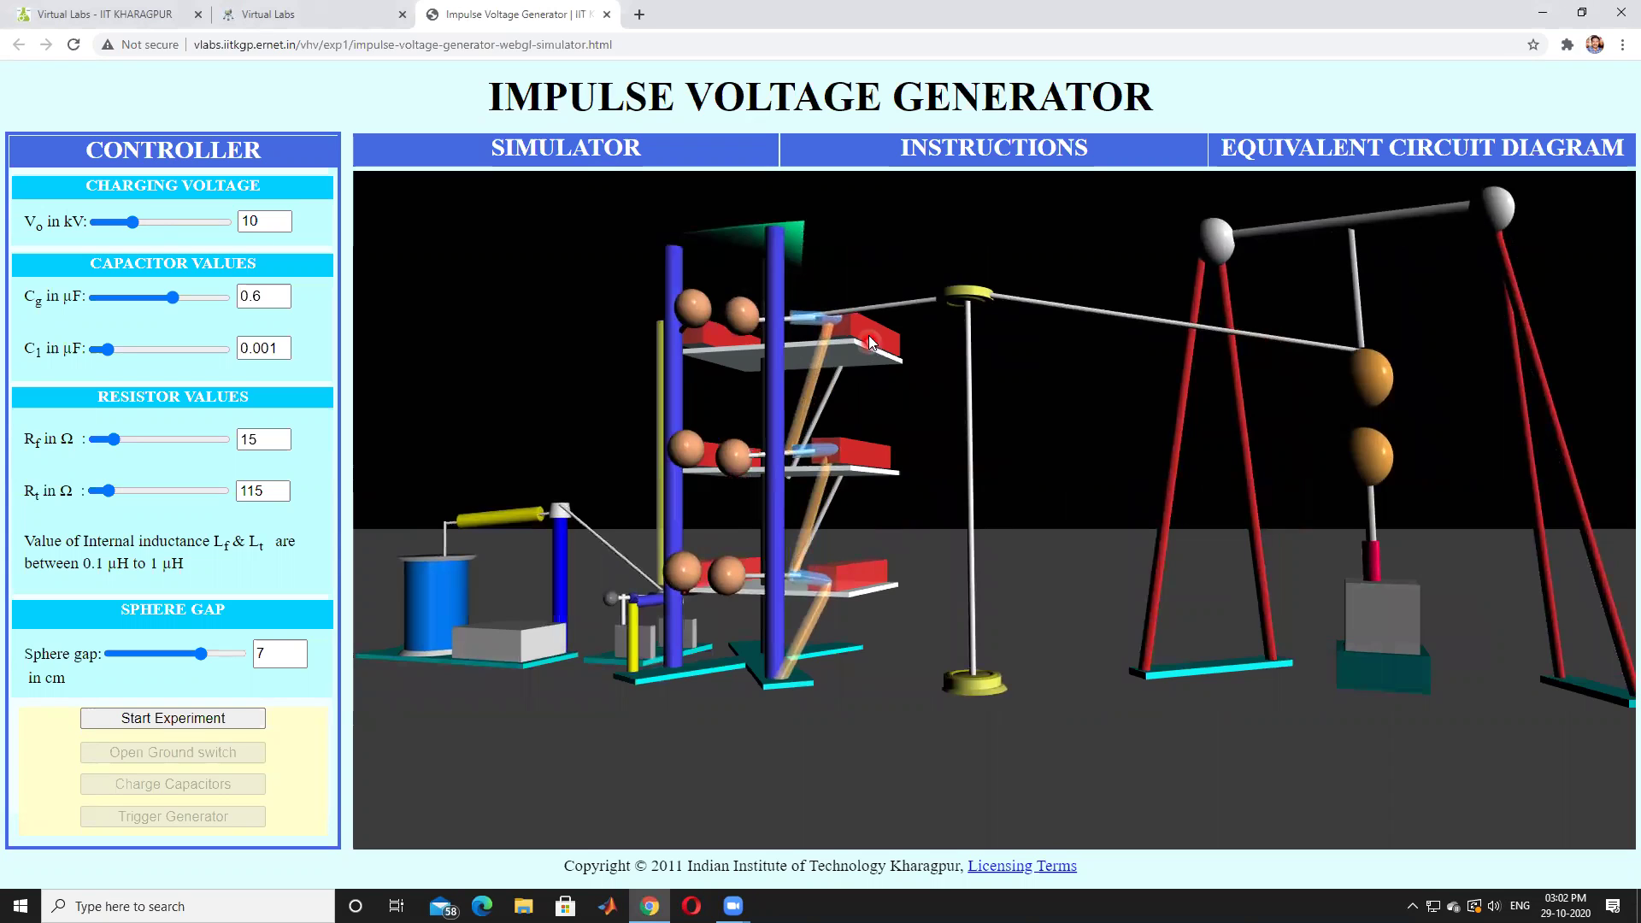
left_click(870, 571)
left_click_drag(863, 478, 942, 483)
left_click(739, 570)
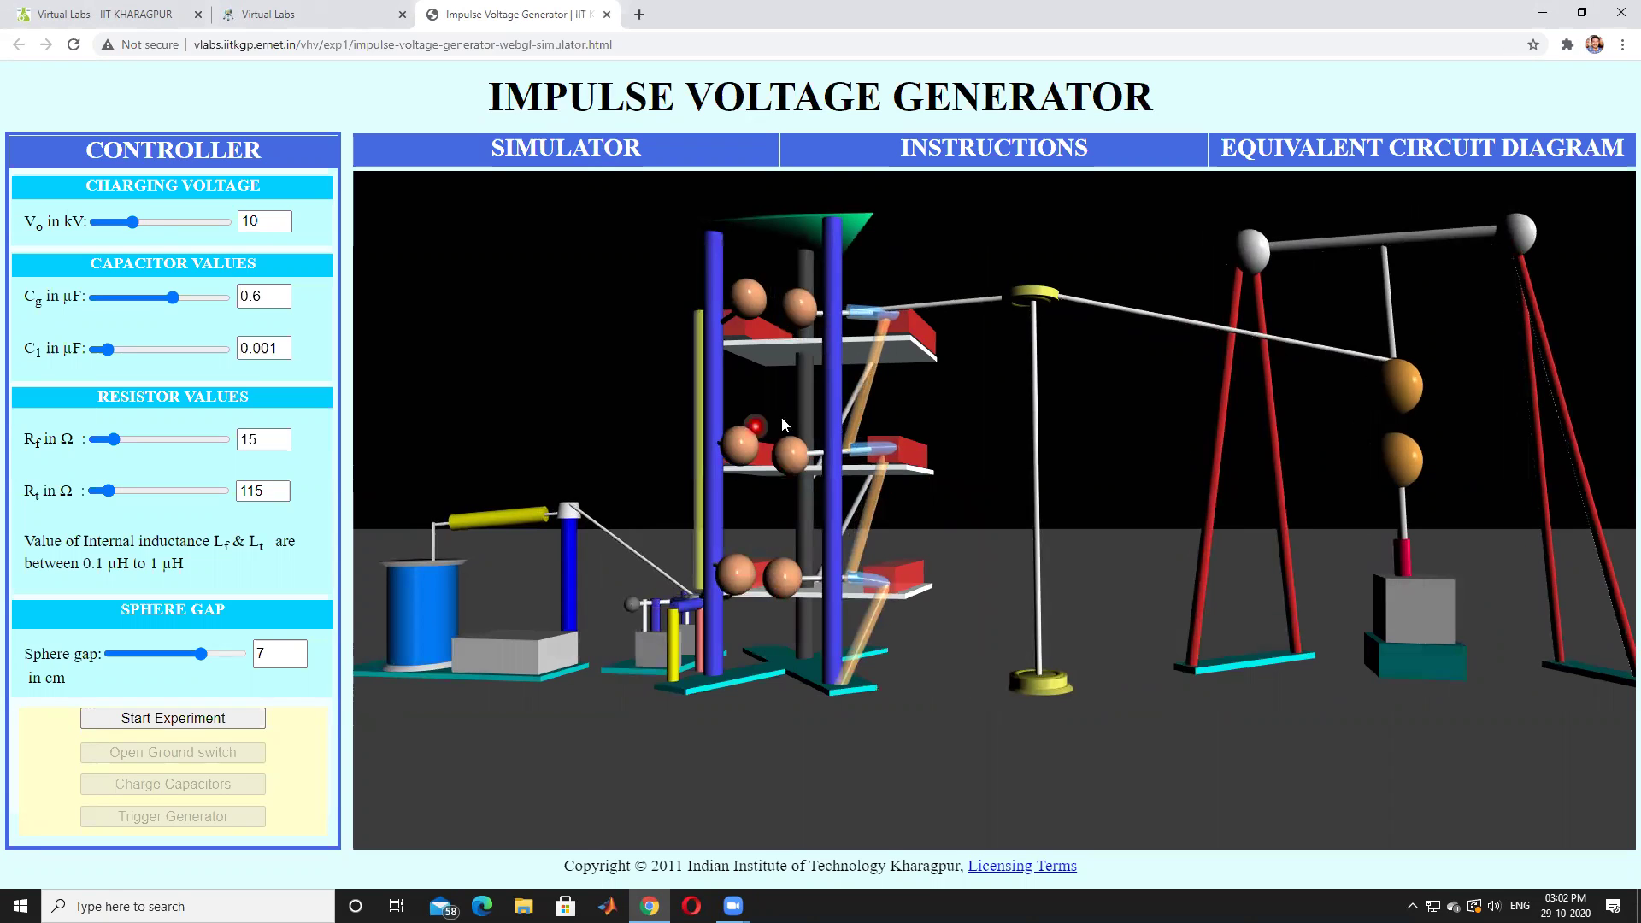
left_click_drag(1053, 512, 1264, 490)
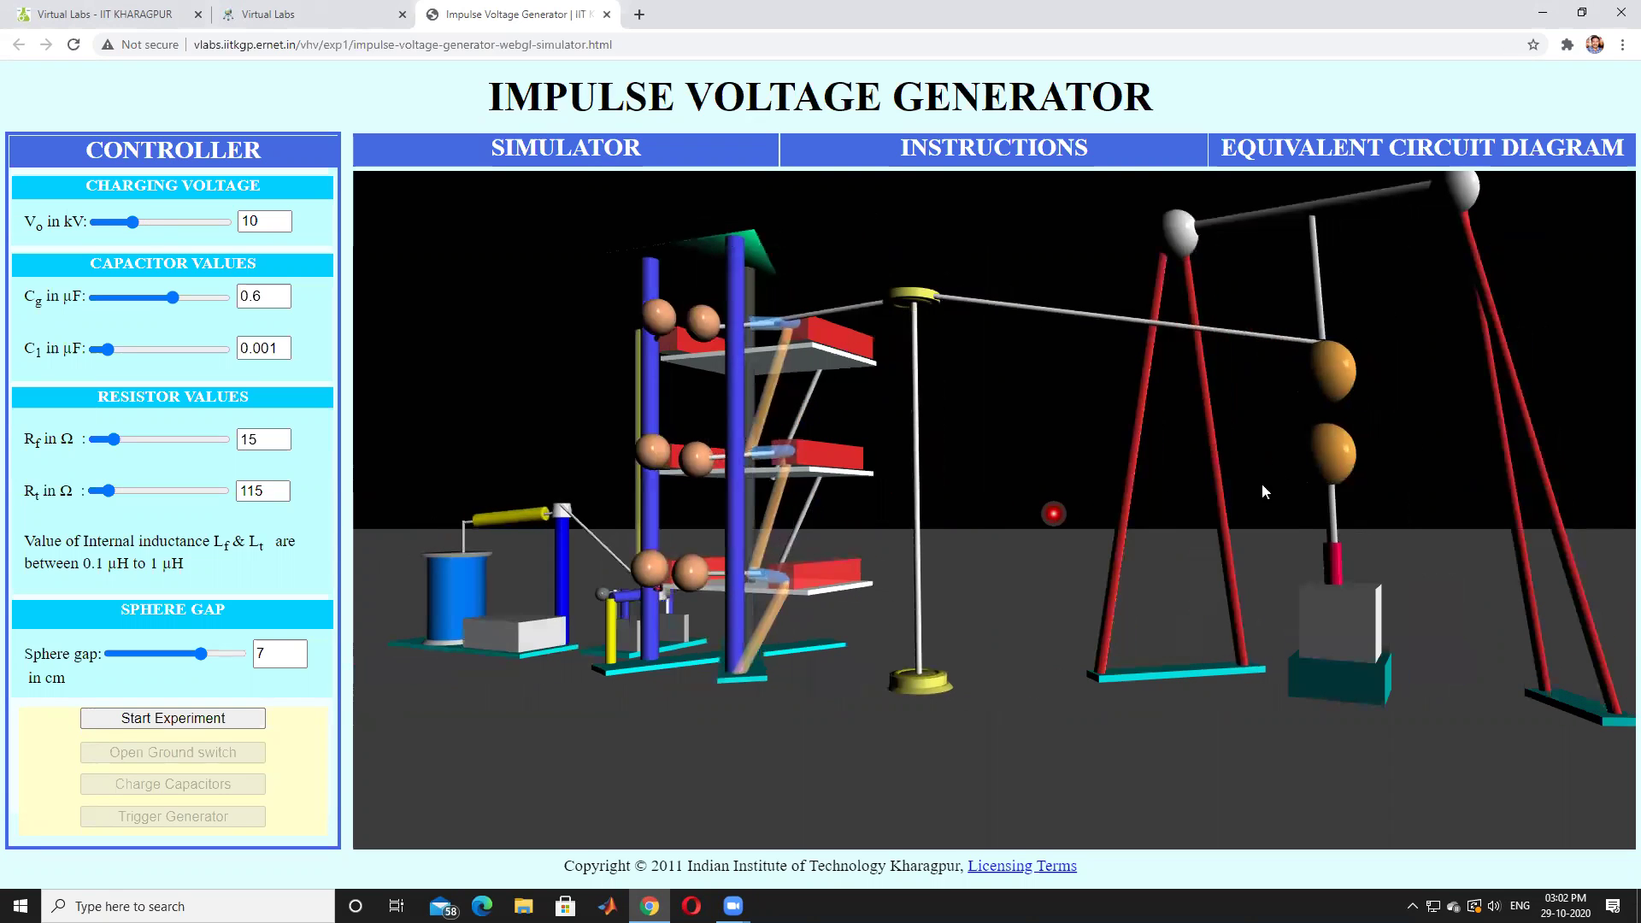
left_click_drag(1041, 501, 867, 536)
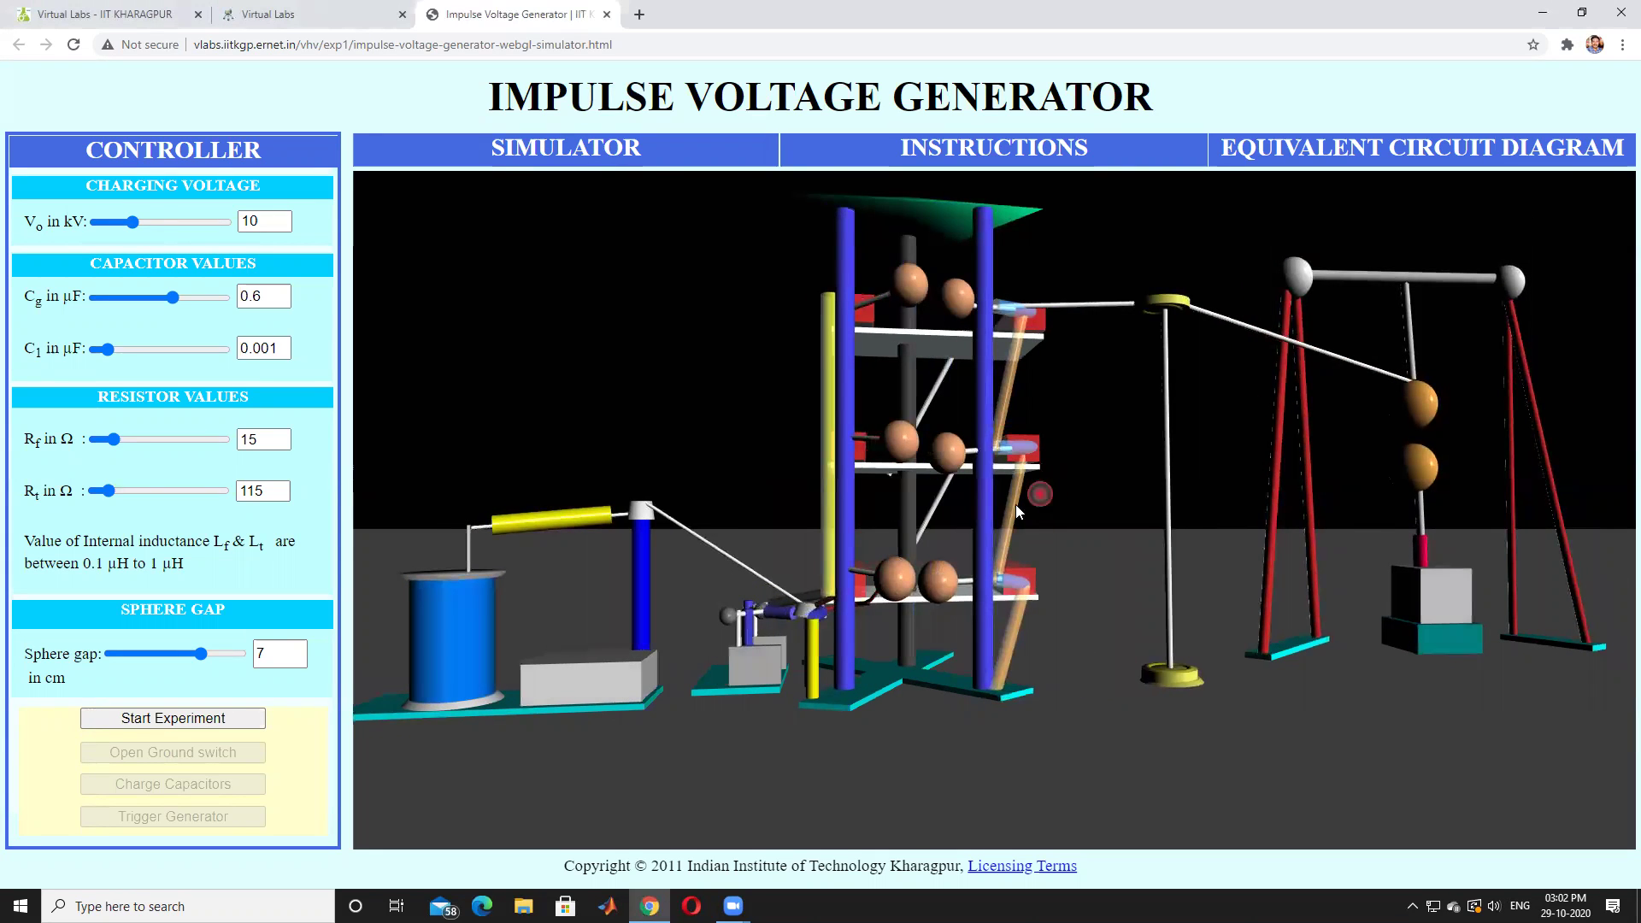
left_click(490, 316)
Study the equivalent circuit diagram, from the AC supply and charging resistors to the potential divider, comparing it with the 3D apparatus.
left_click(1247, 147)
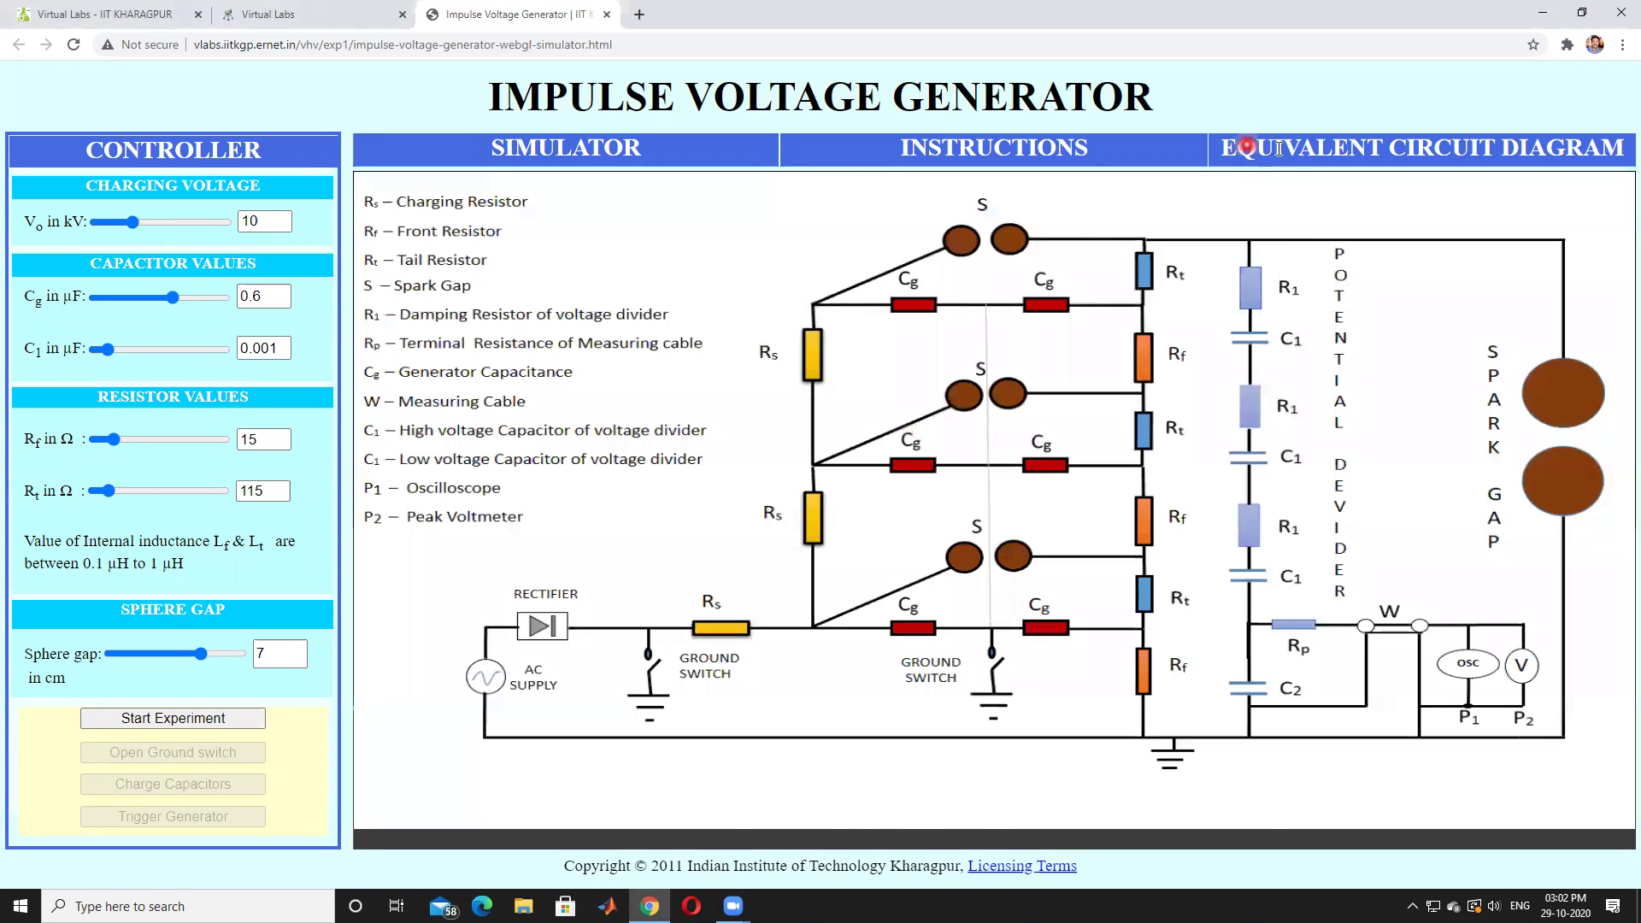
left_click(1298, 151)
left_click(1314, 150)
left_click(1263, 364)
left_click(854, 504)
left_click(484, 677)
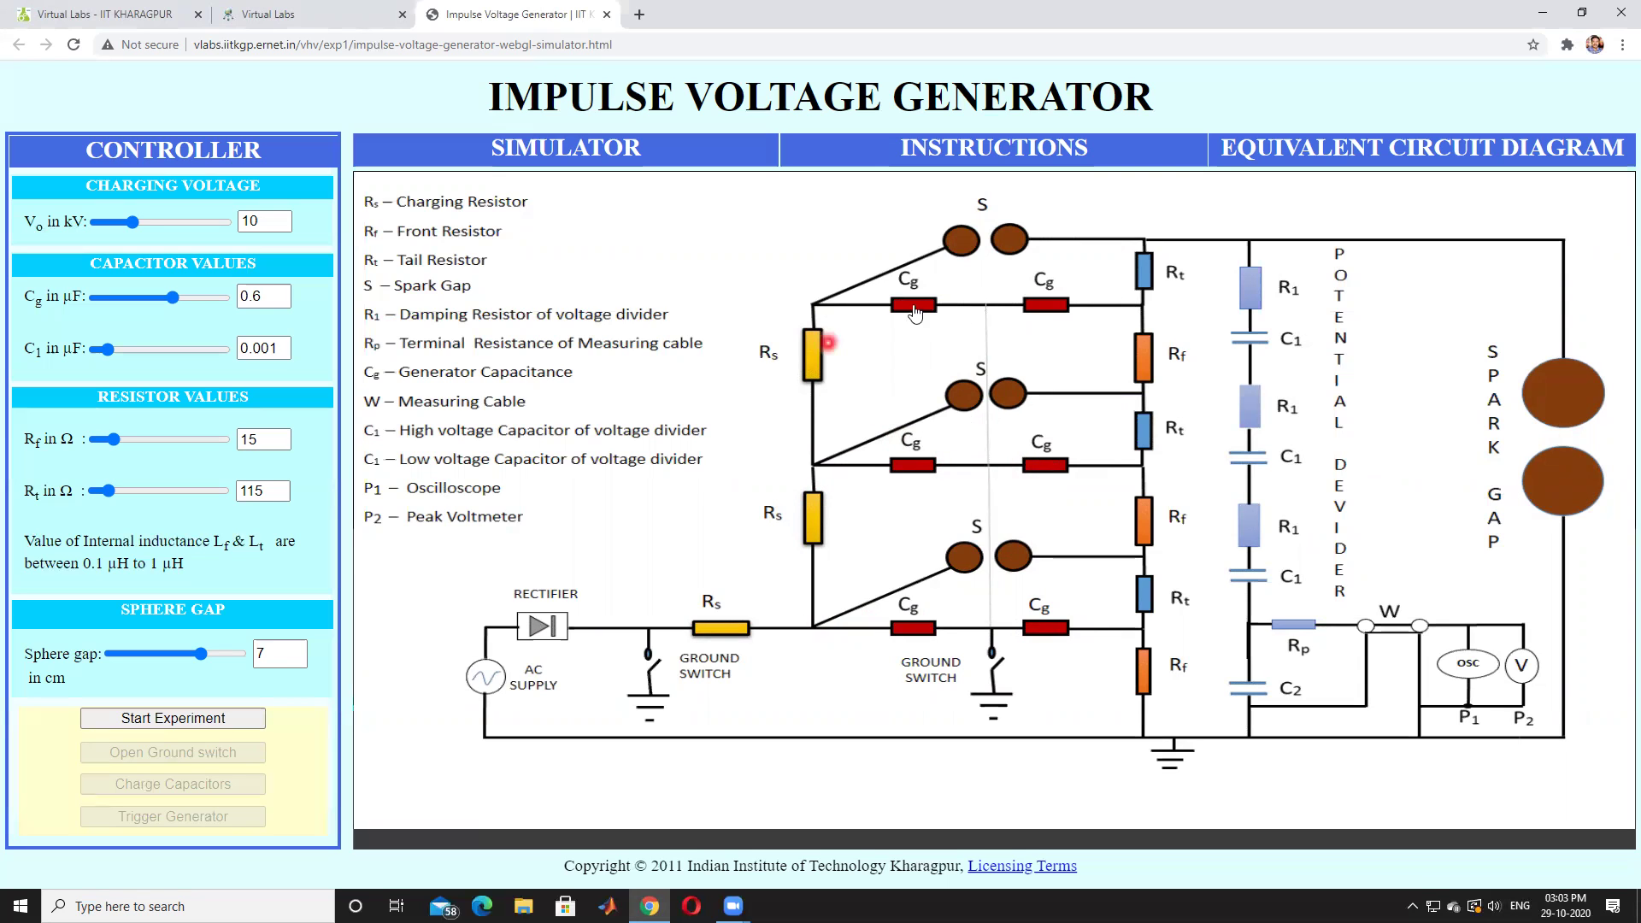
left_click(392, 152)
left_click(1034, 145)
left_click(1260, 156)
left_click(1060, 308)
left_click(1263, 158)
left_click(1057, 143)
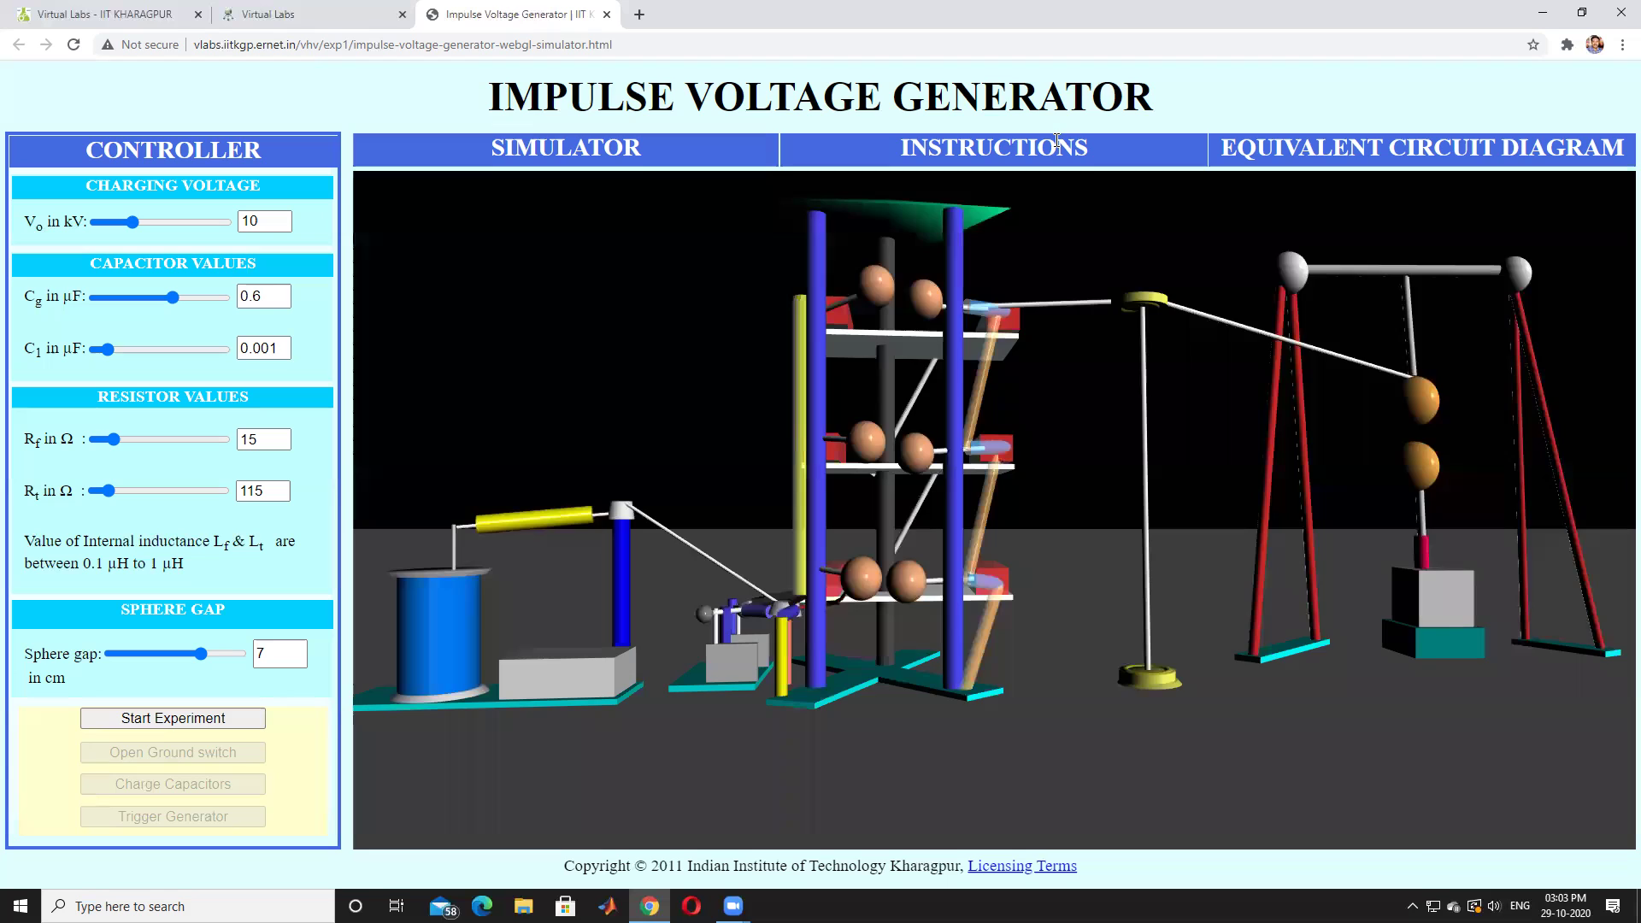
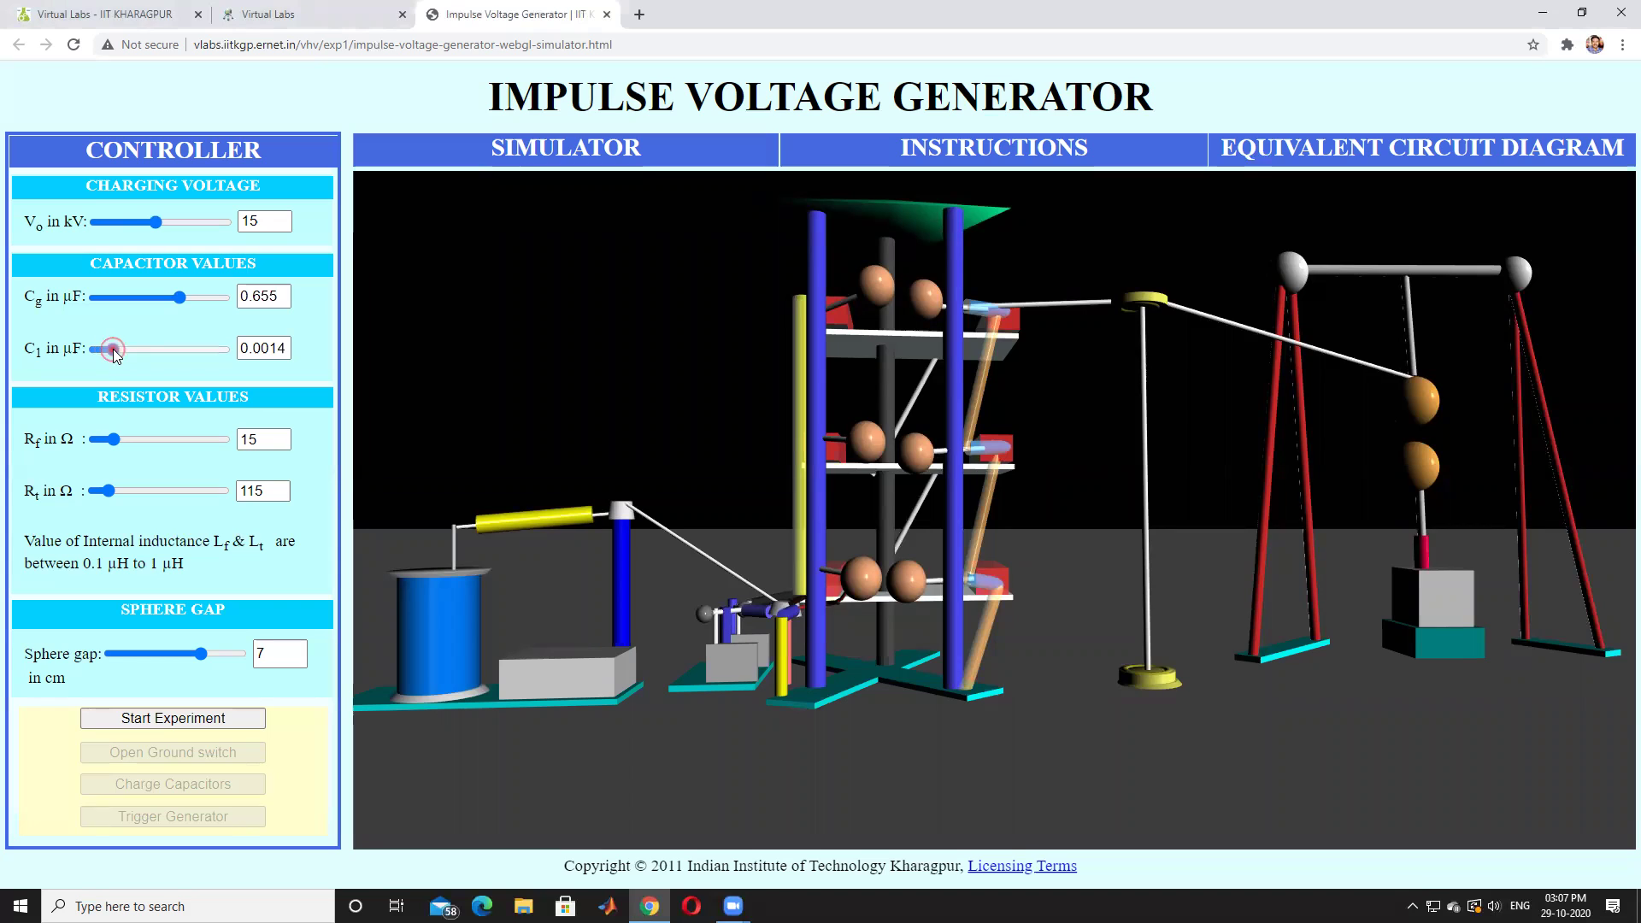
Set capacitor C1 to 0.002 µF and the front resistor Rf to 40 Ω.
left_click(281, 357)
left_click(92, 434)
left_click_drag(114, 448, 147, 446)
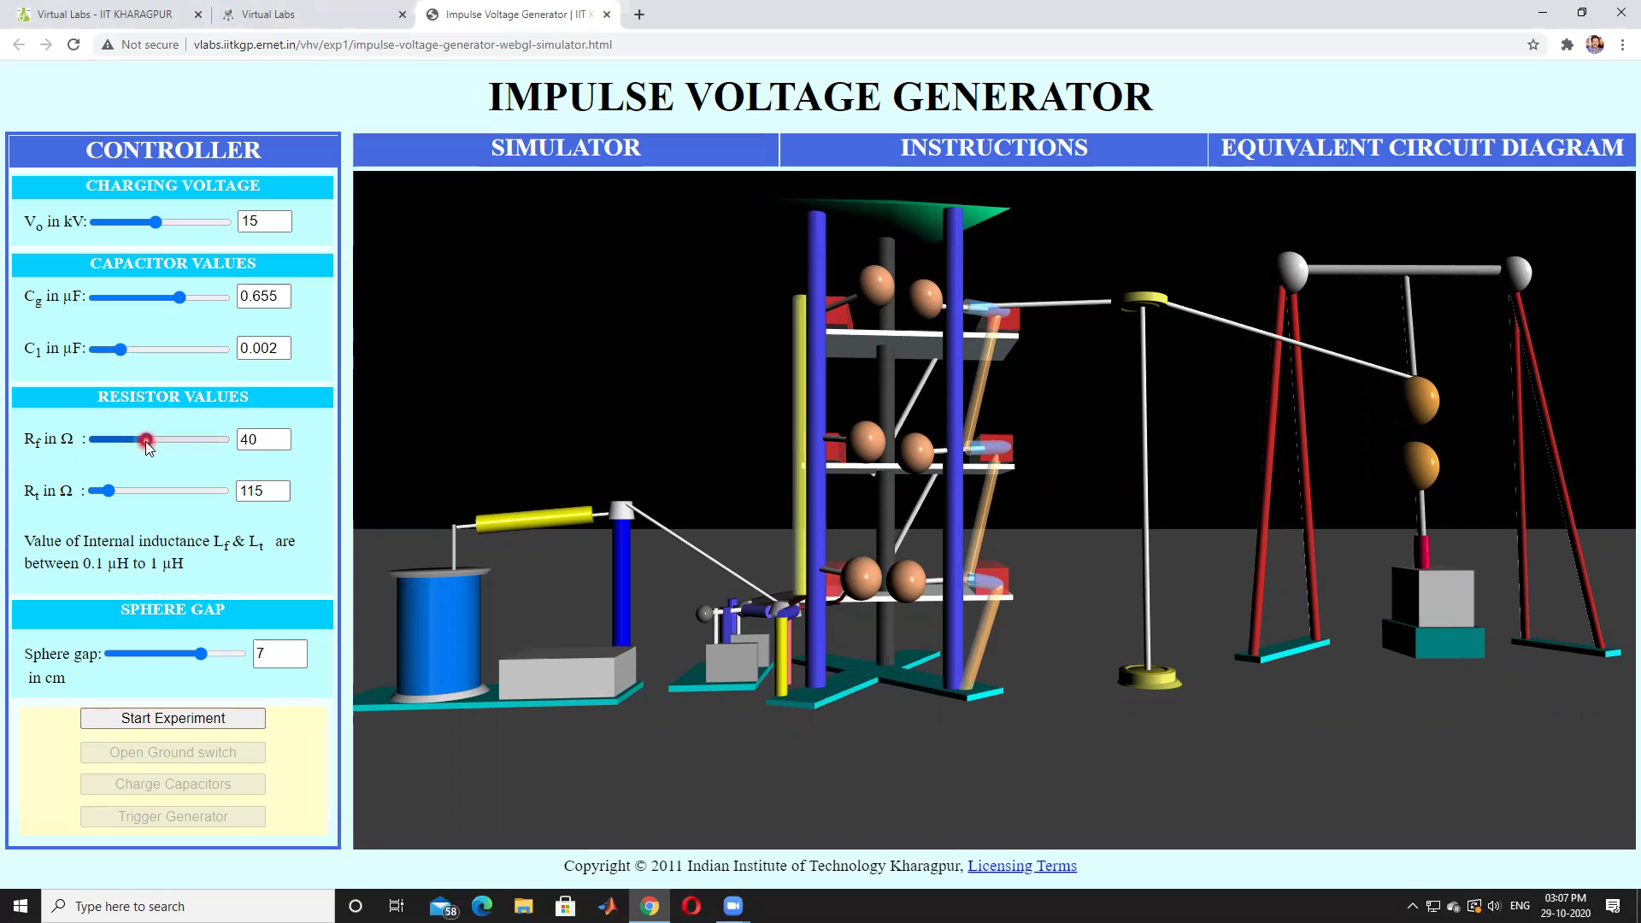
Set the tail resistor Rt to 350 Ω and the sphere gap to 8 cm.
left_click(108, 492)
left_click_drag(106, 493, 140, 494)
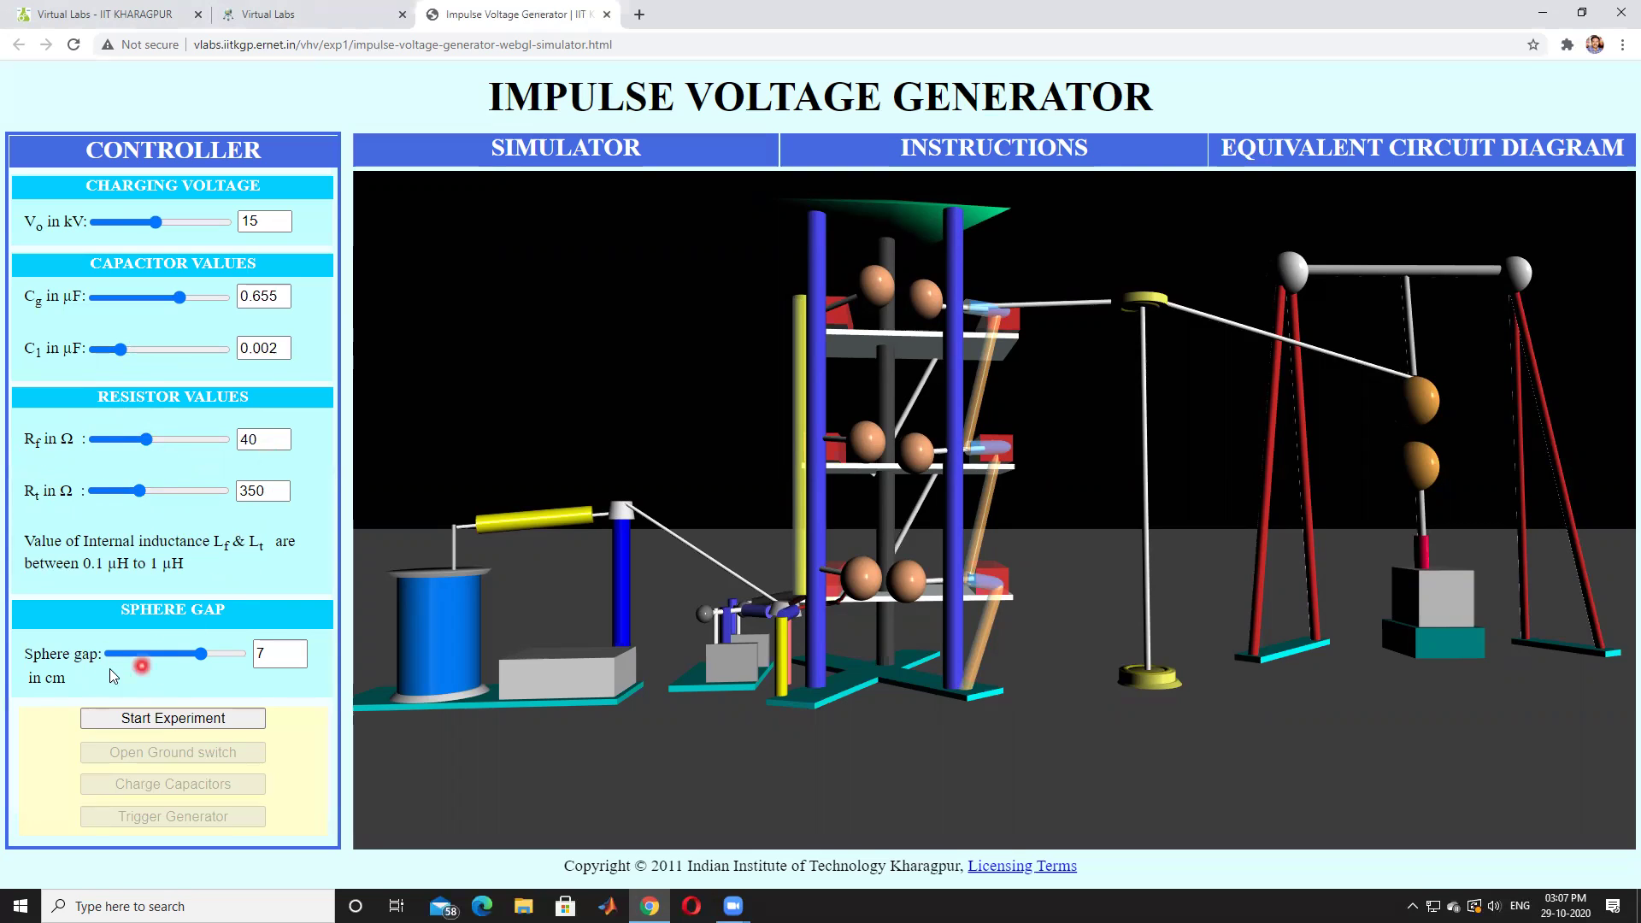
left_click(206, 658)
left_click_drag(206, 658, 214, 656)
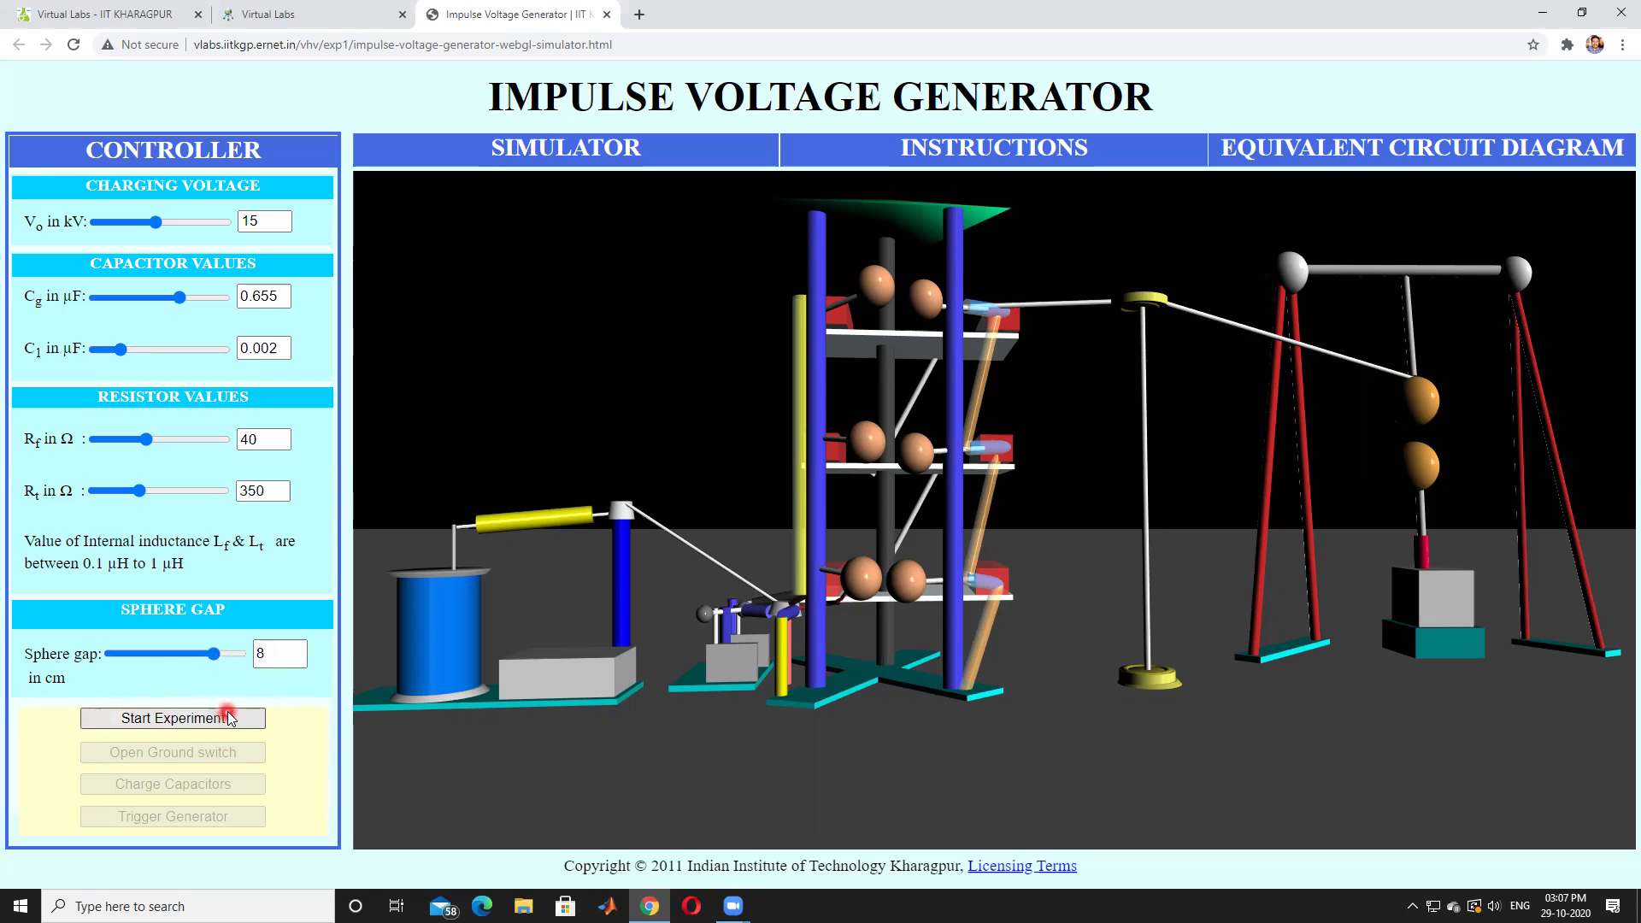
Run the experiment with the 15 kV settings through ground switch opening, capacitor charging and generator triggering, and examine the V-T curve.
left_click(178, 721)
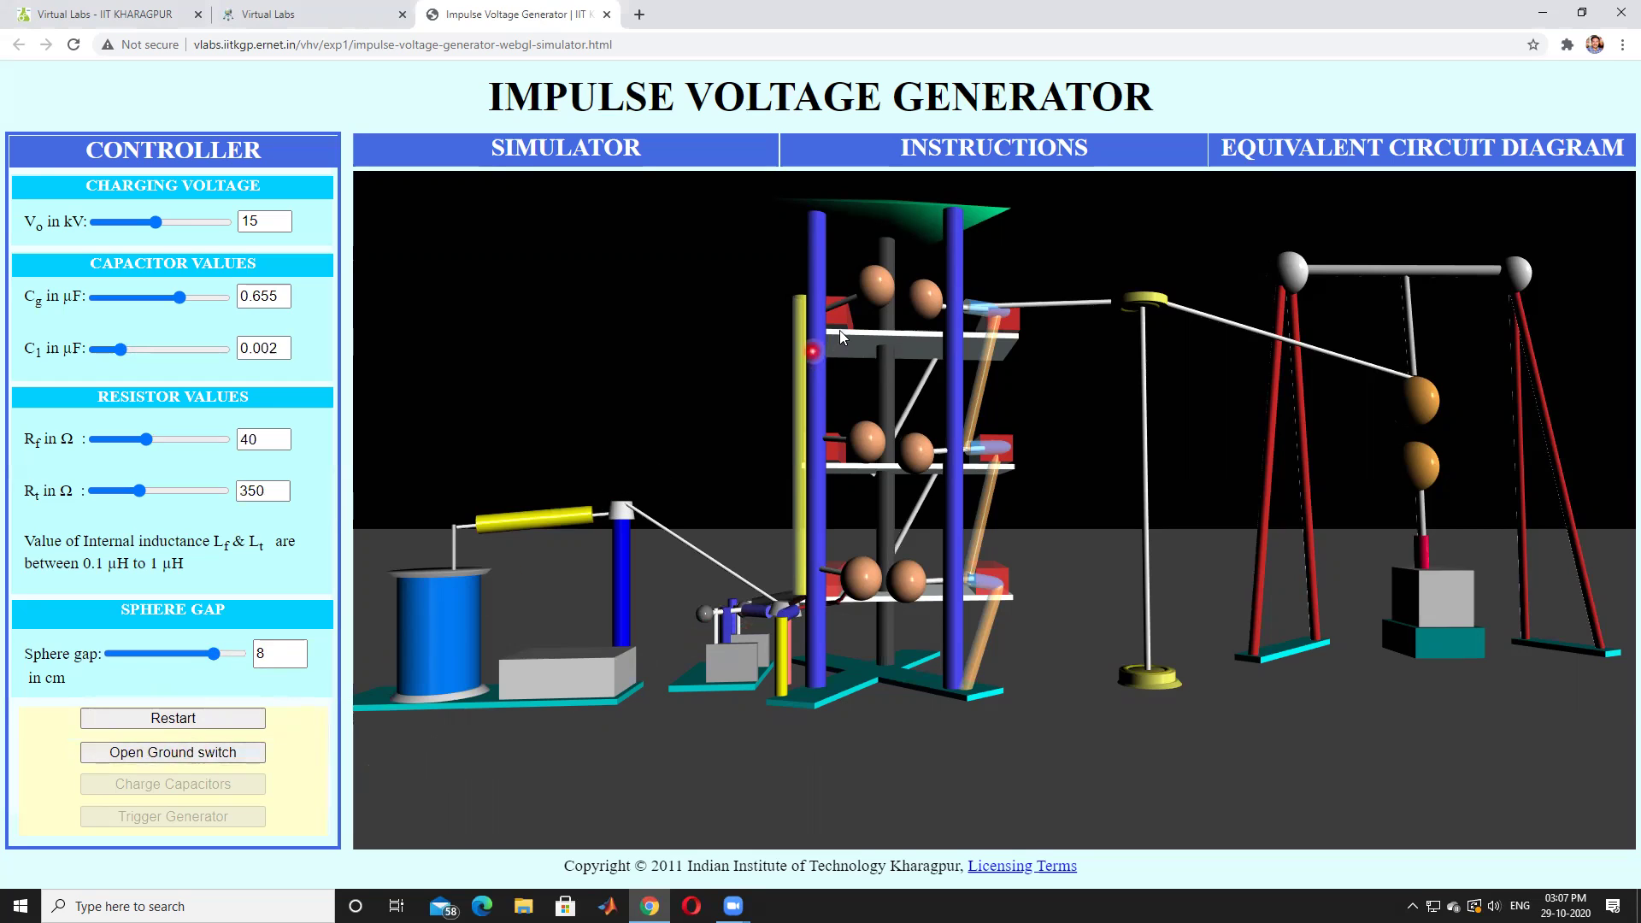
left_click(185, 754)
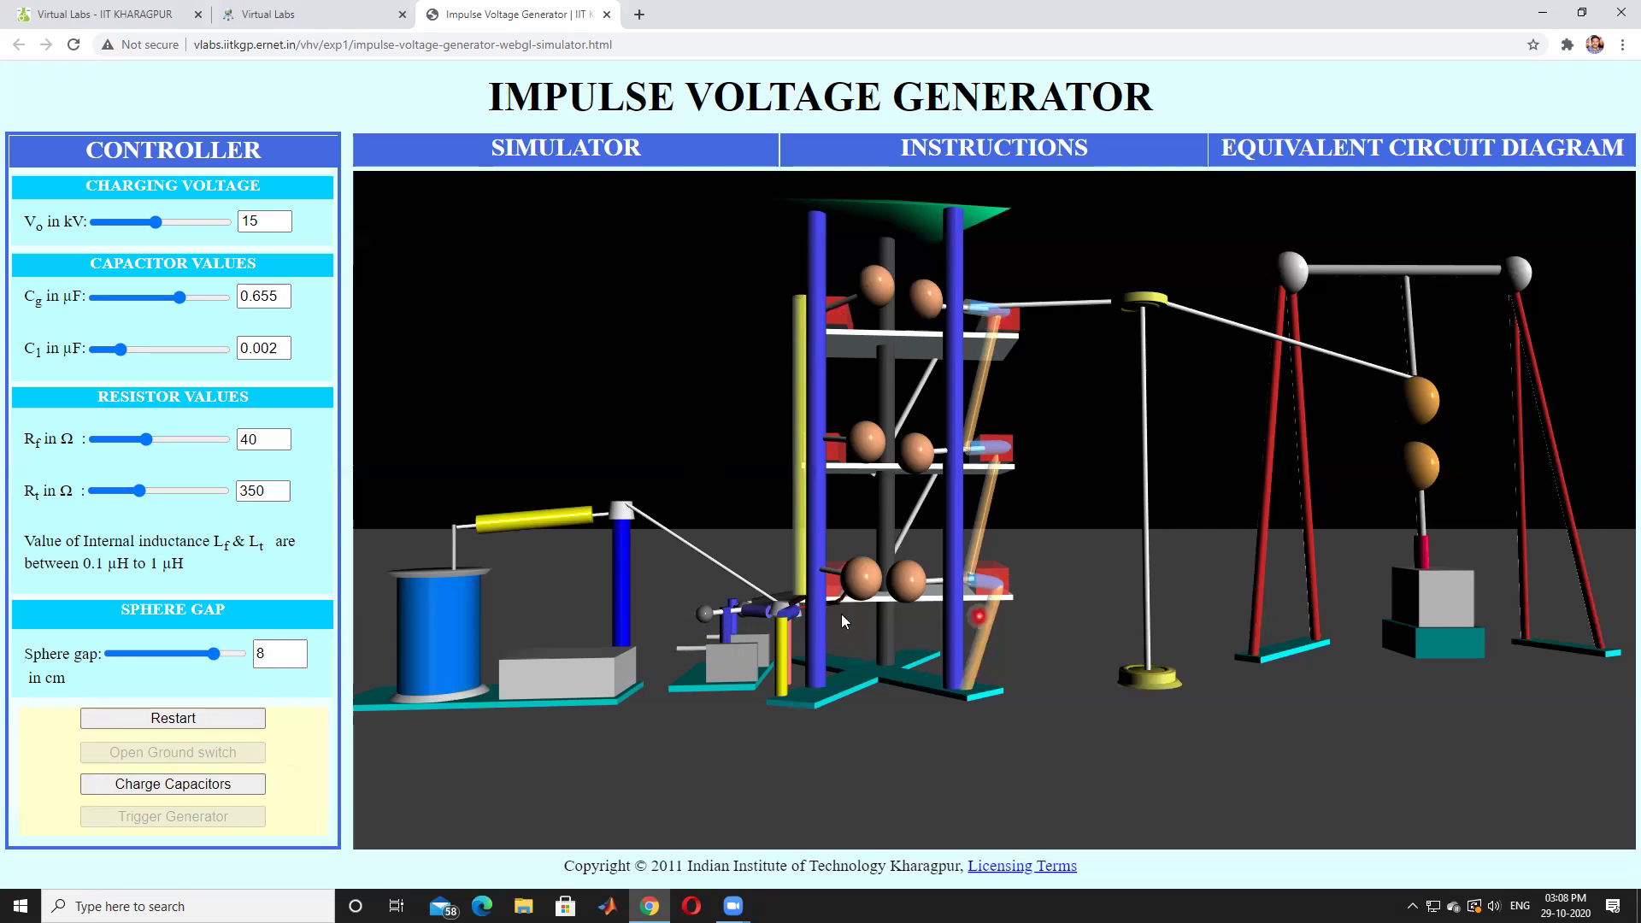
left_click(147, 784)
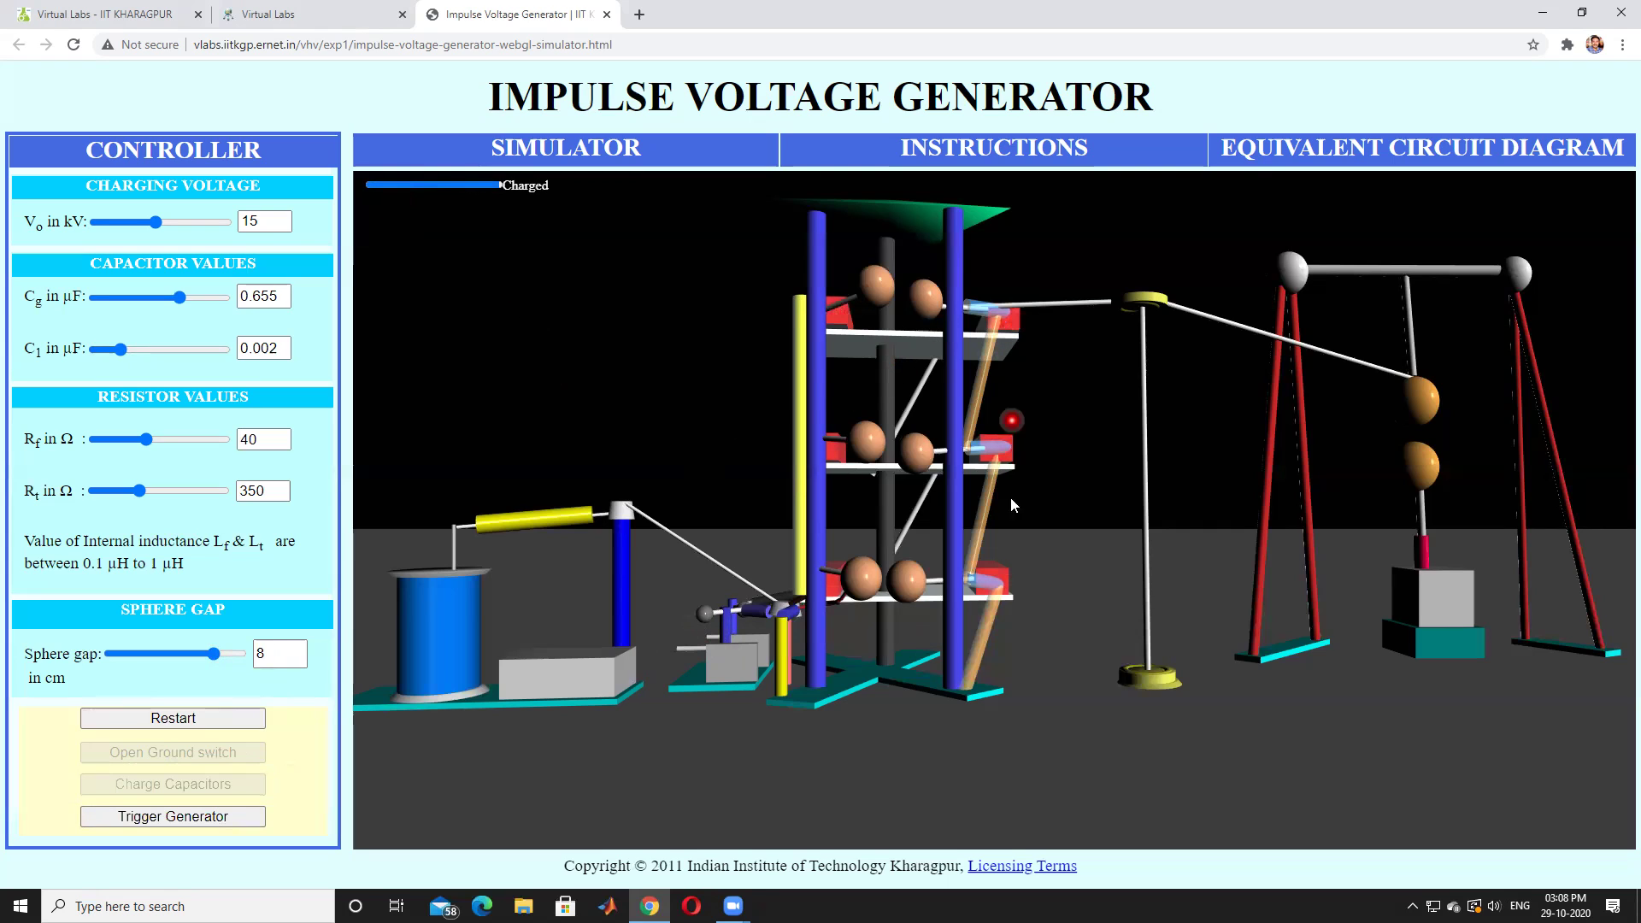
left_click(159, 815)
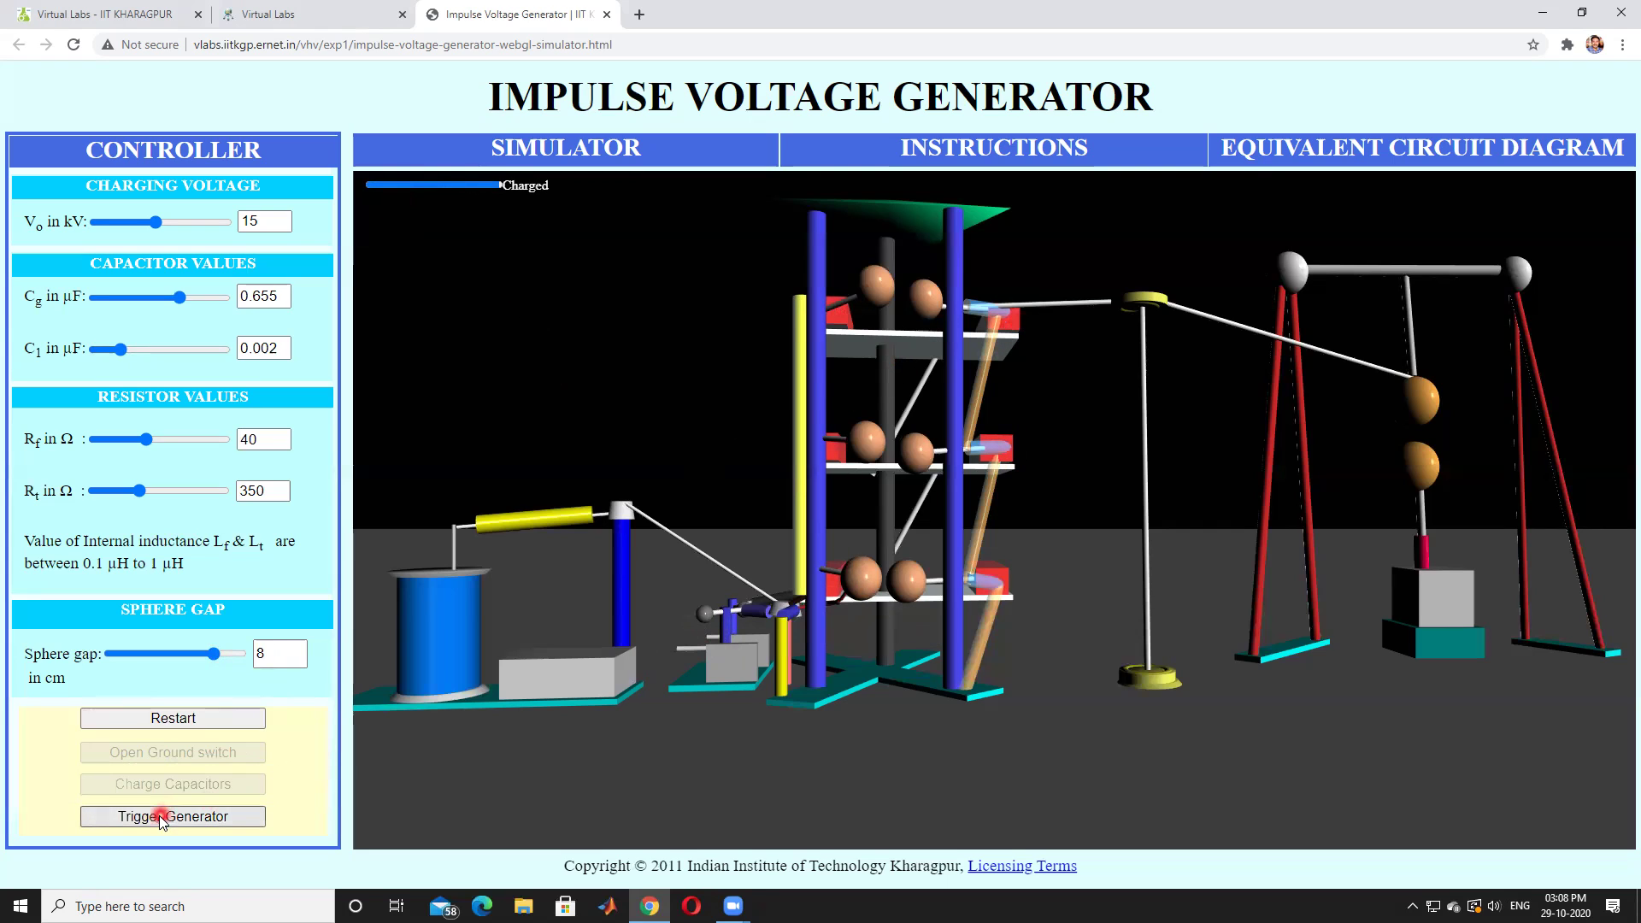
left_click(165, 822)
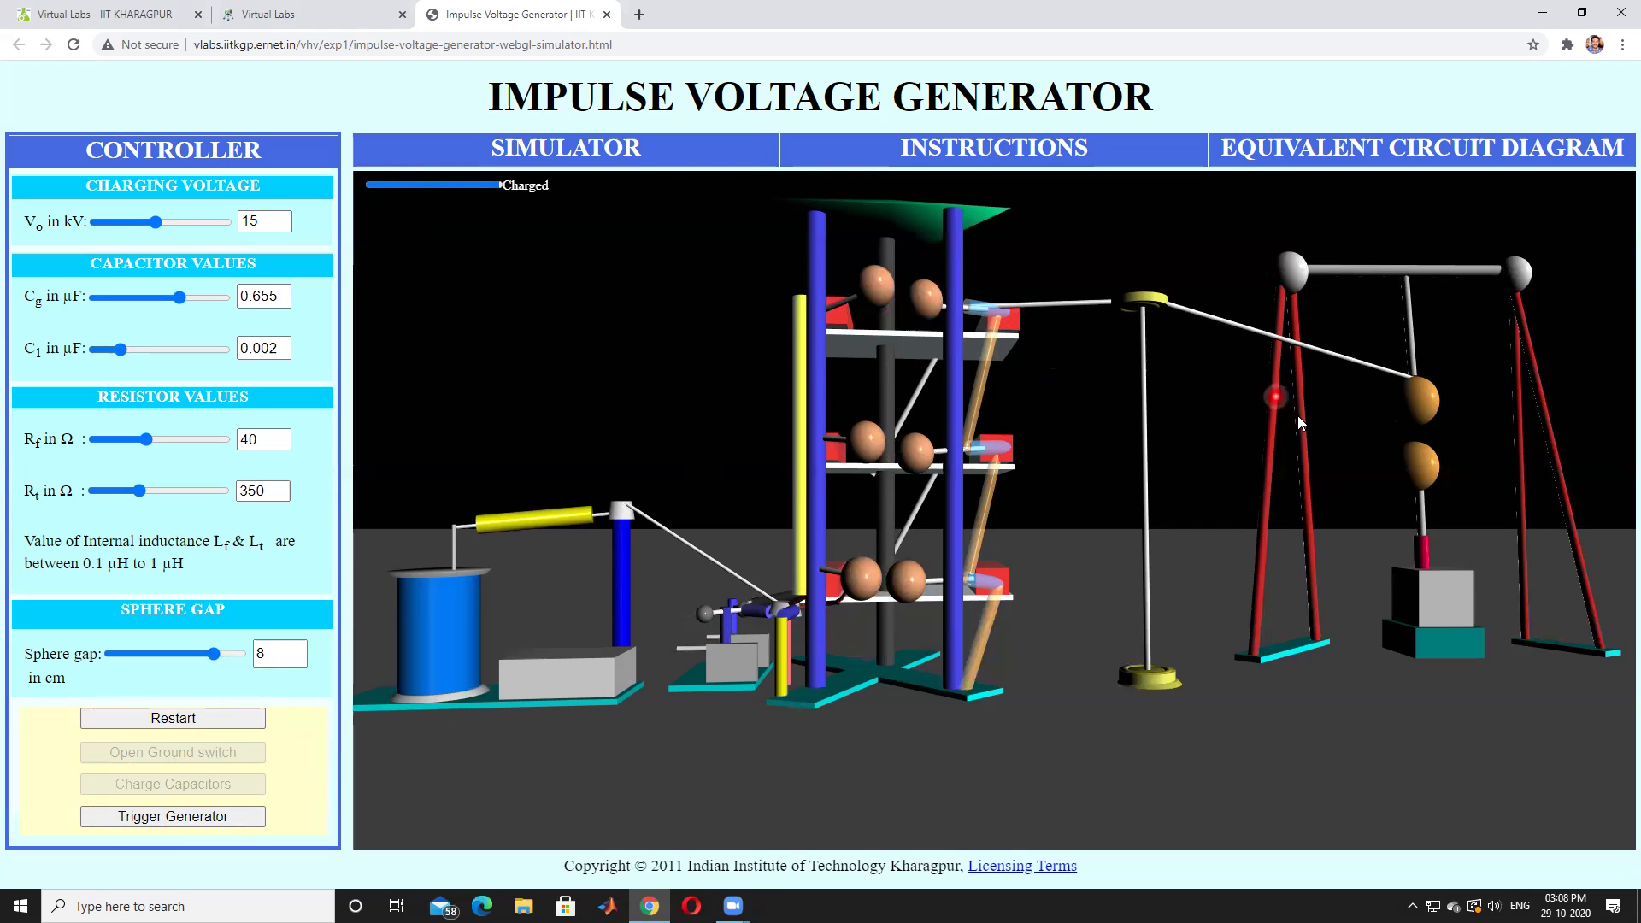
left_click(162, 819)
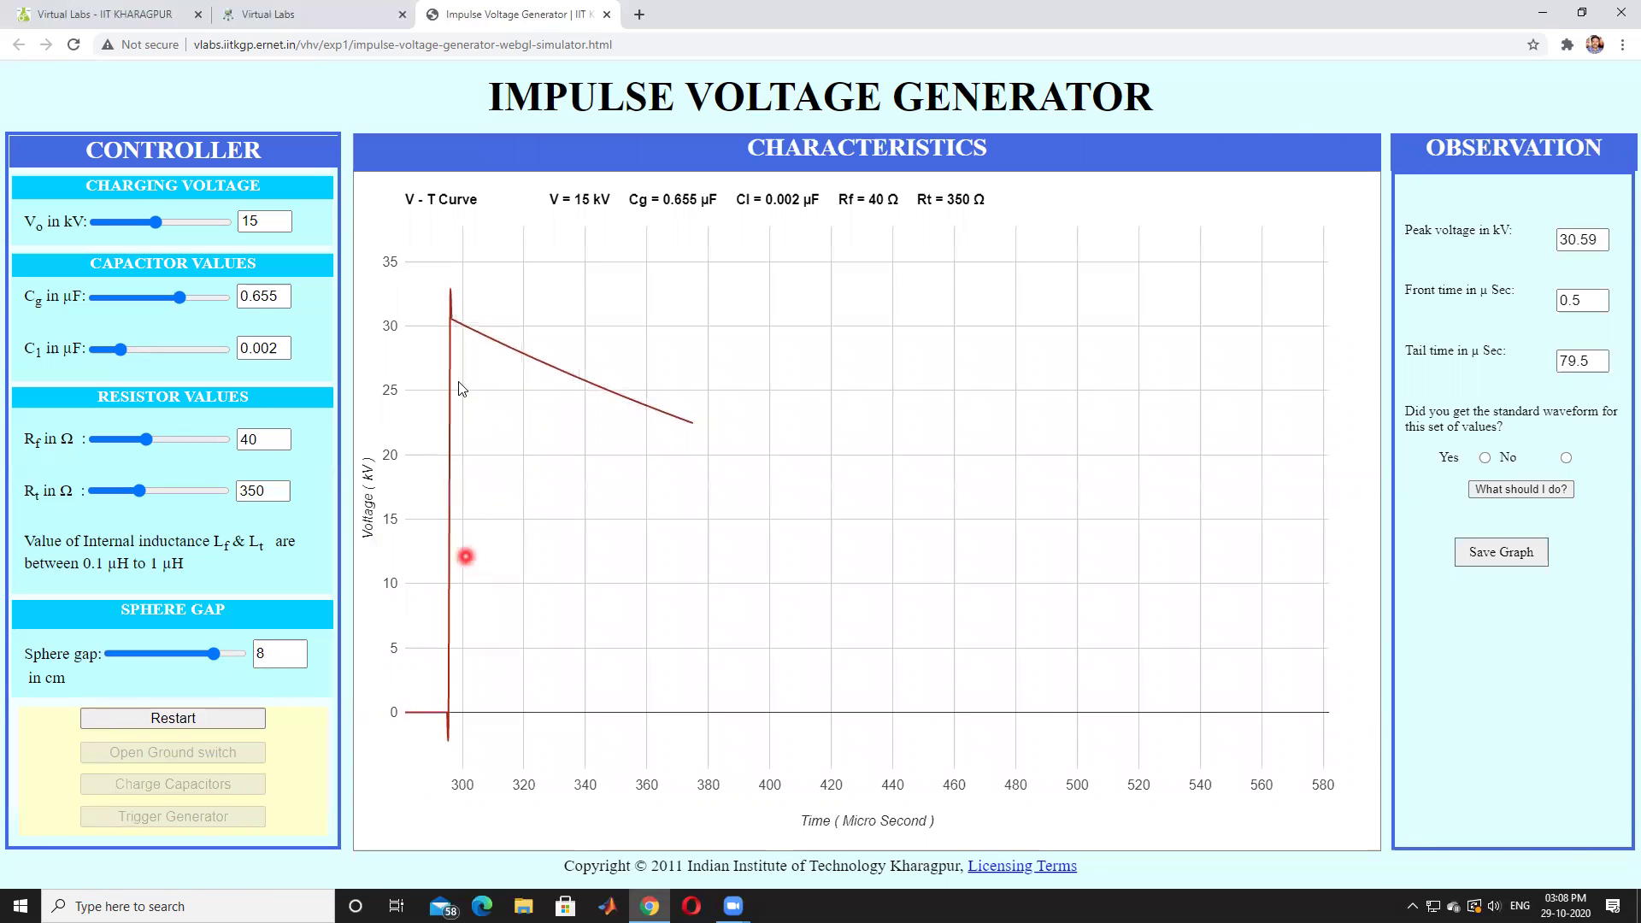
mouse_move(448, 325)
mouse_move(459, 720)
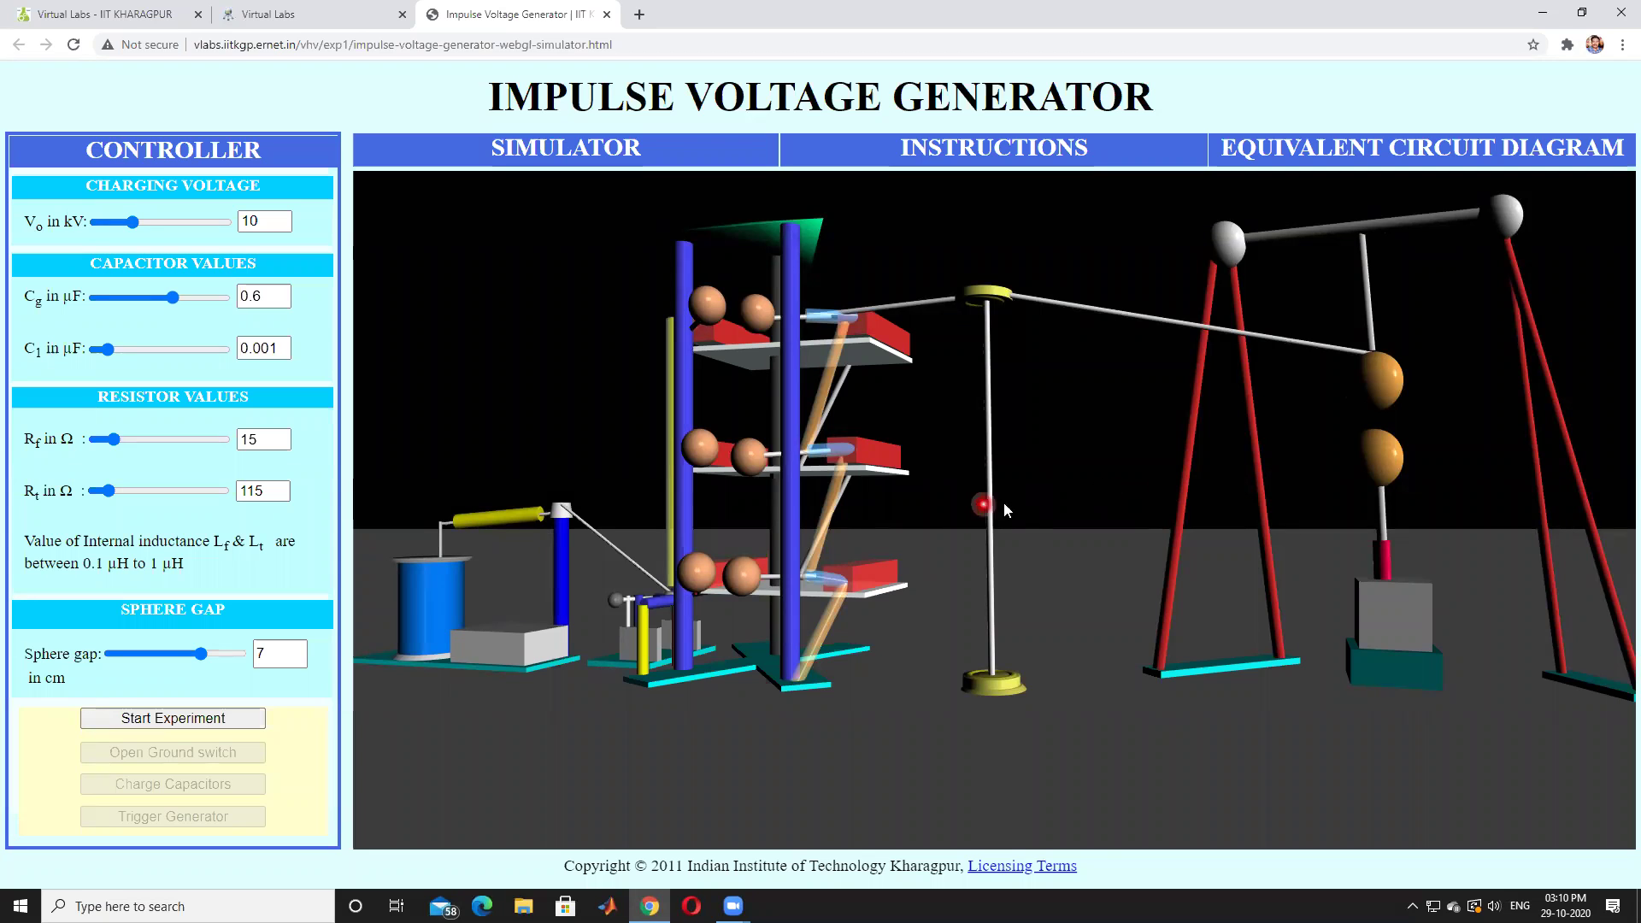
Run the experiment with the default 10 kV and 7 cm gap settings up to triggering the generator, and read the V-T curve near its peak.
mouse_move(1038, 524)
left_mouse_down()
mouse_move(1283, 534)
mouse_move(1256, 487)
mouse_move(1408, 484)
mouse_move(1132, 527)
mouse_move(1398, 482)
mouse_move(1040, 518)
mouse_move(1339, 483)
mouse_move(1122, 501)
mouse_move(920, 545)
mouse_move(681, 467)
left_mouse_up()
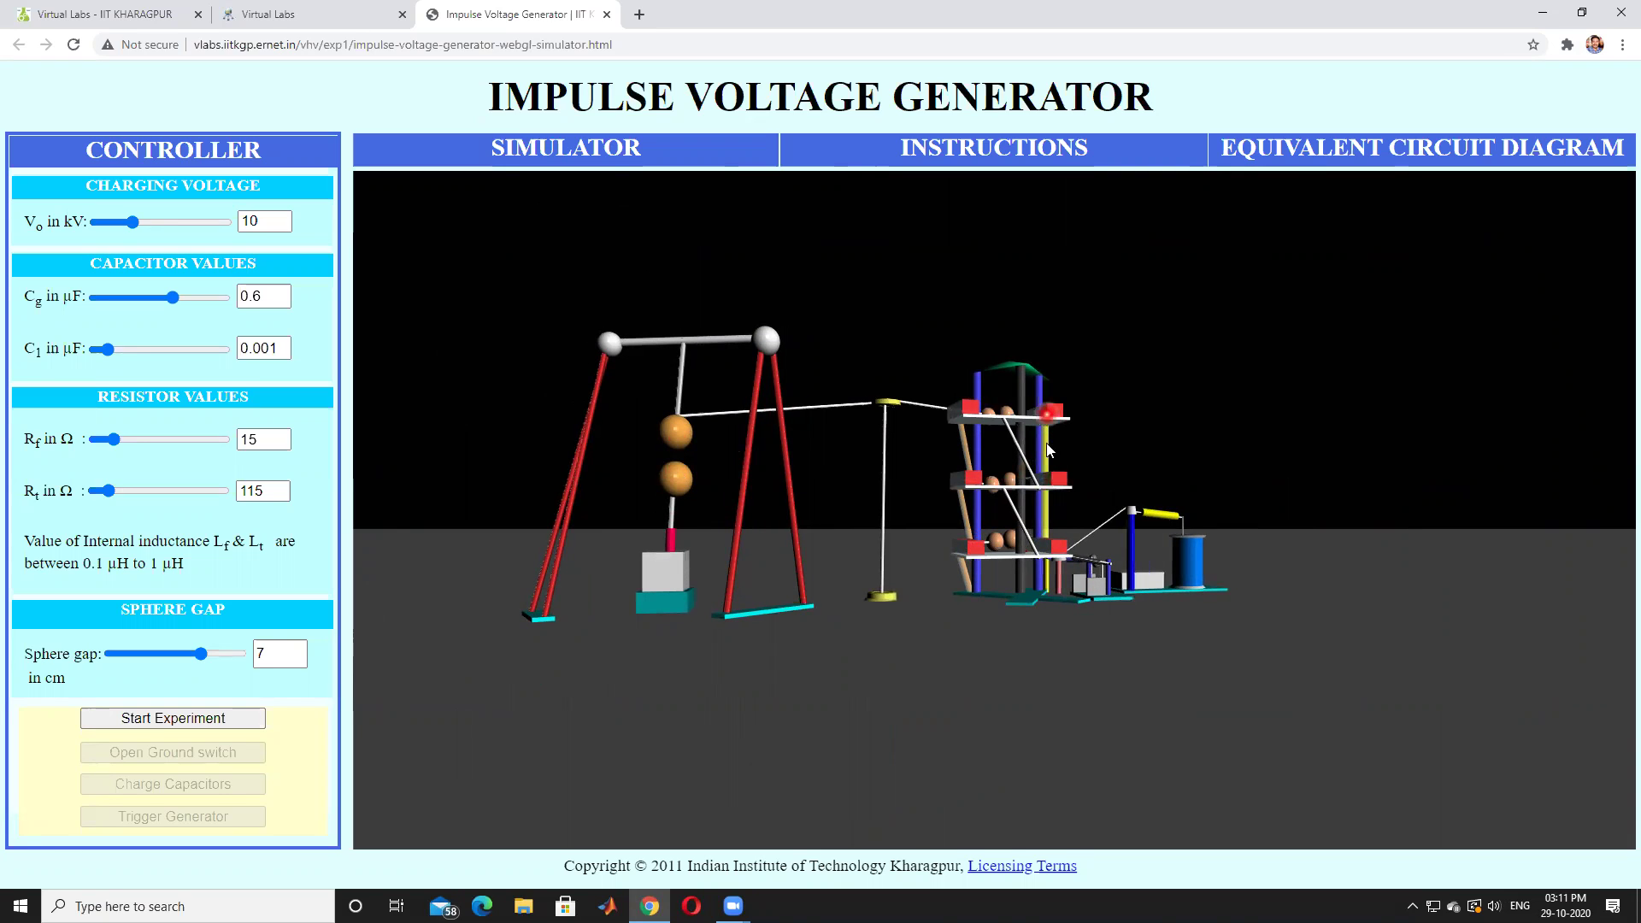
mouse_move(837, 497)
left_mouse_down()
mouse_move(1012, 520)
mouse_move(796, 528)
mouse_move(1236, 576)
mouse_move(957, 573)
mouse_move(978, 591)
mouse_move(735, 618)
left_mouse_up()
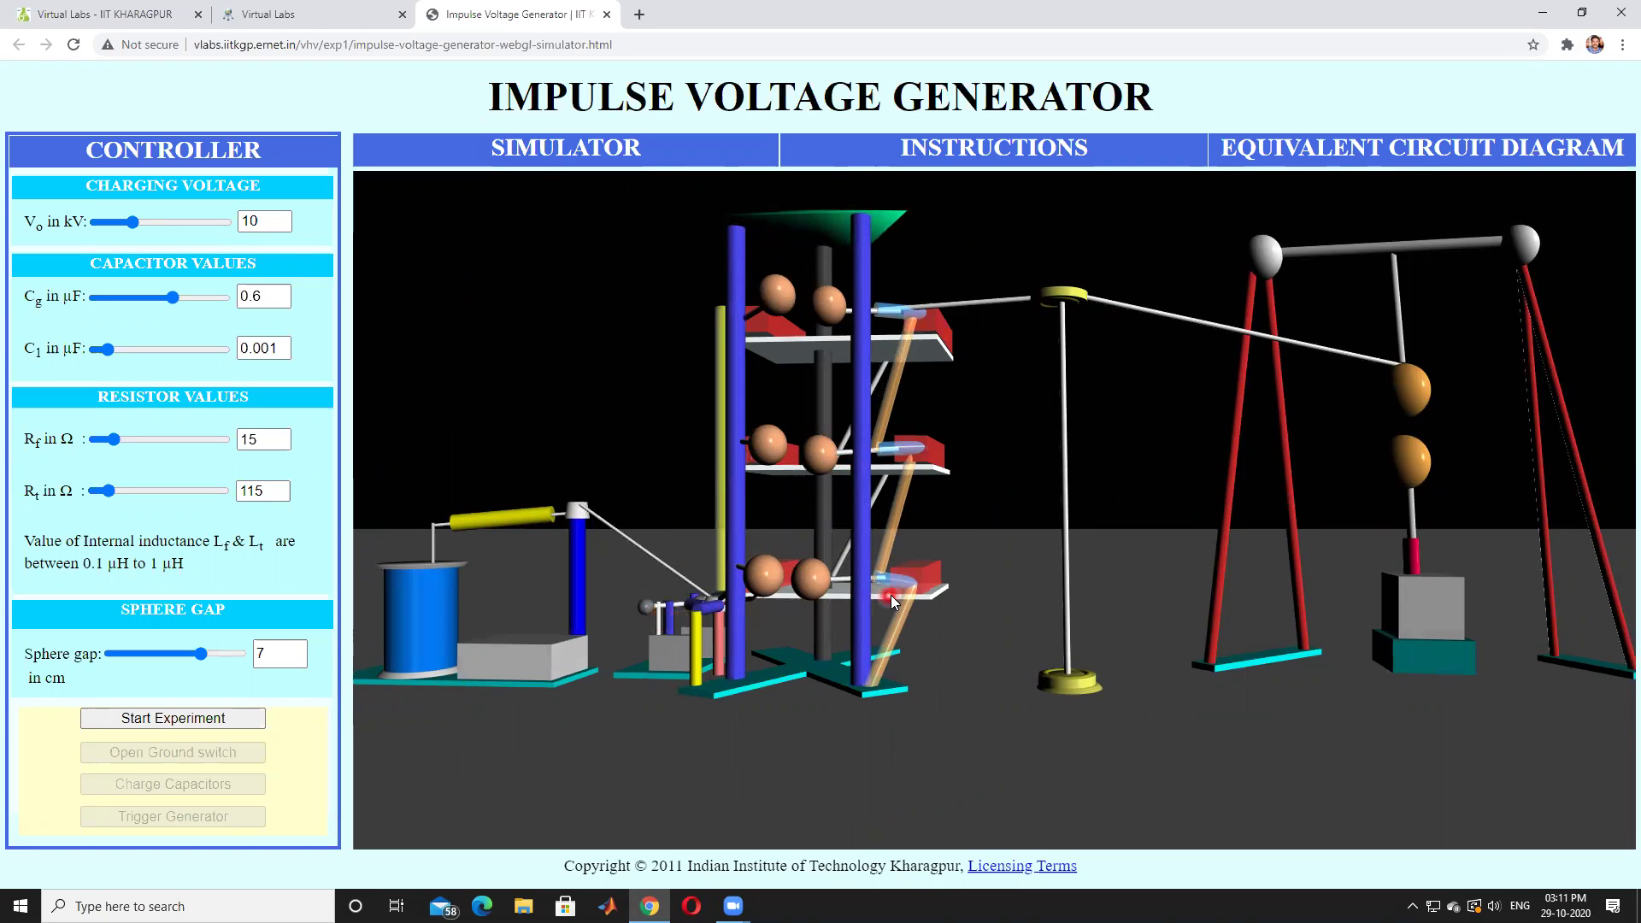
left_click_drag(664, 621, 675, 617)
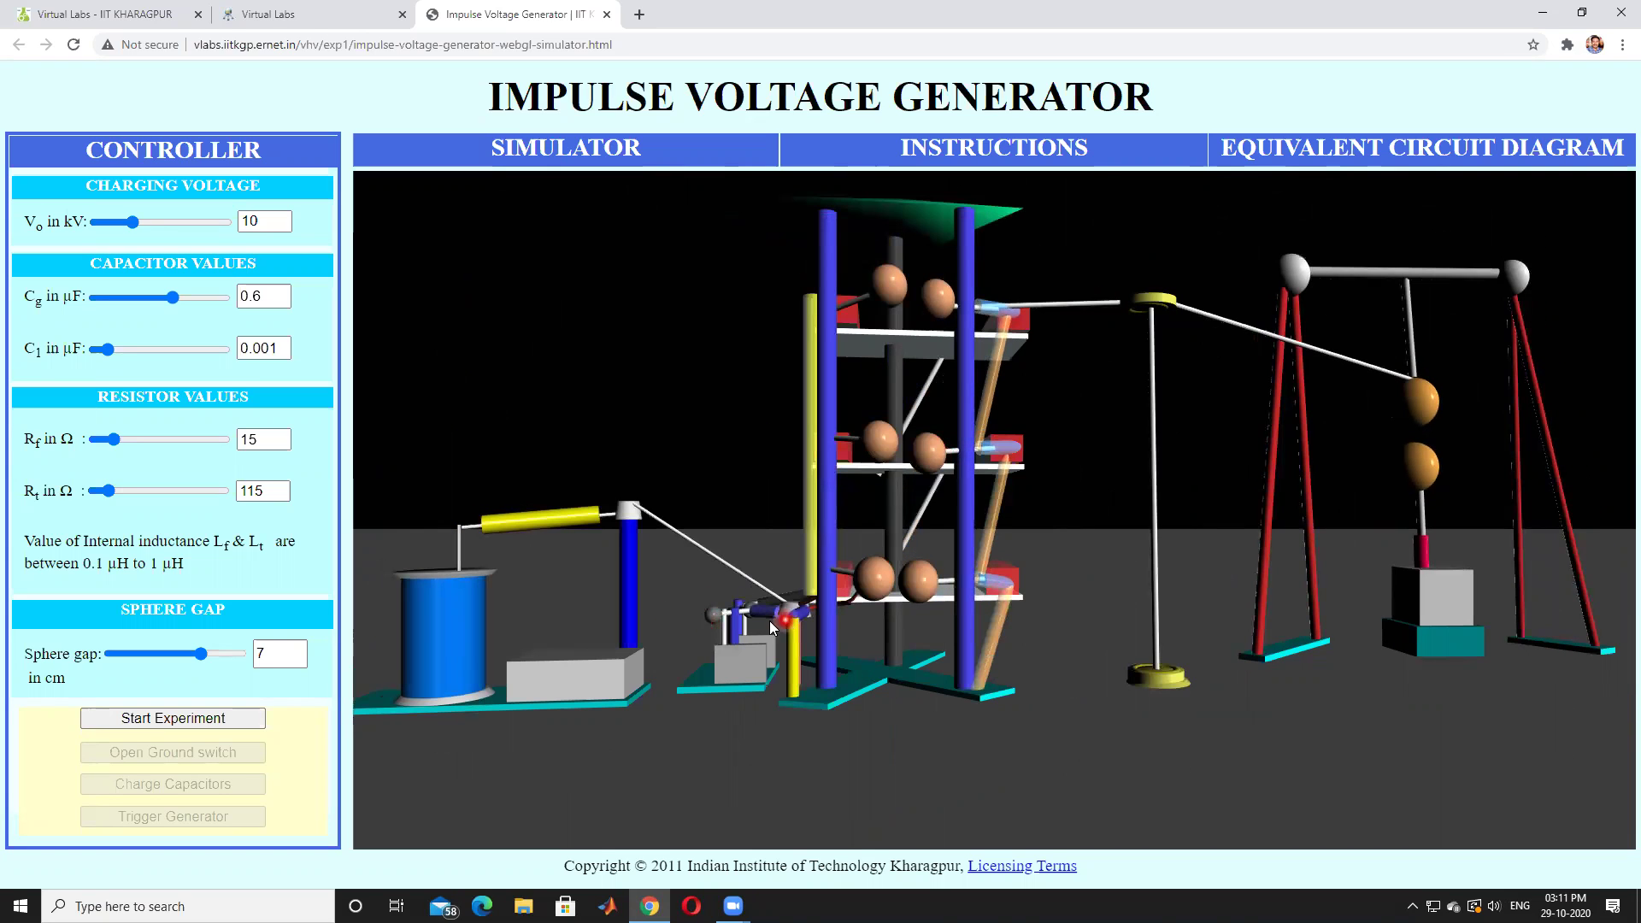
left_click(183, 720)
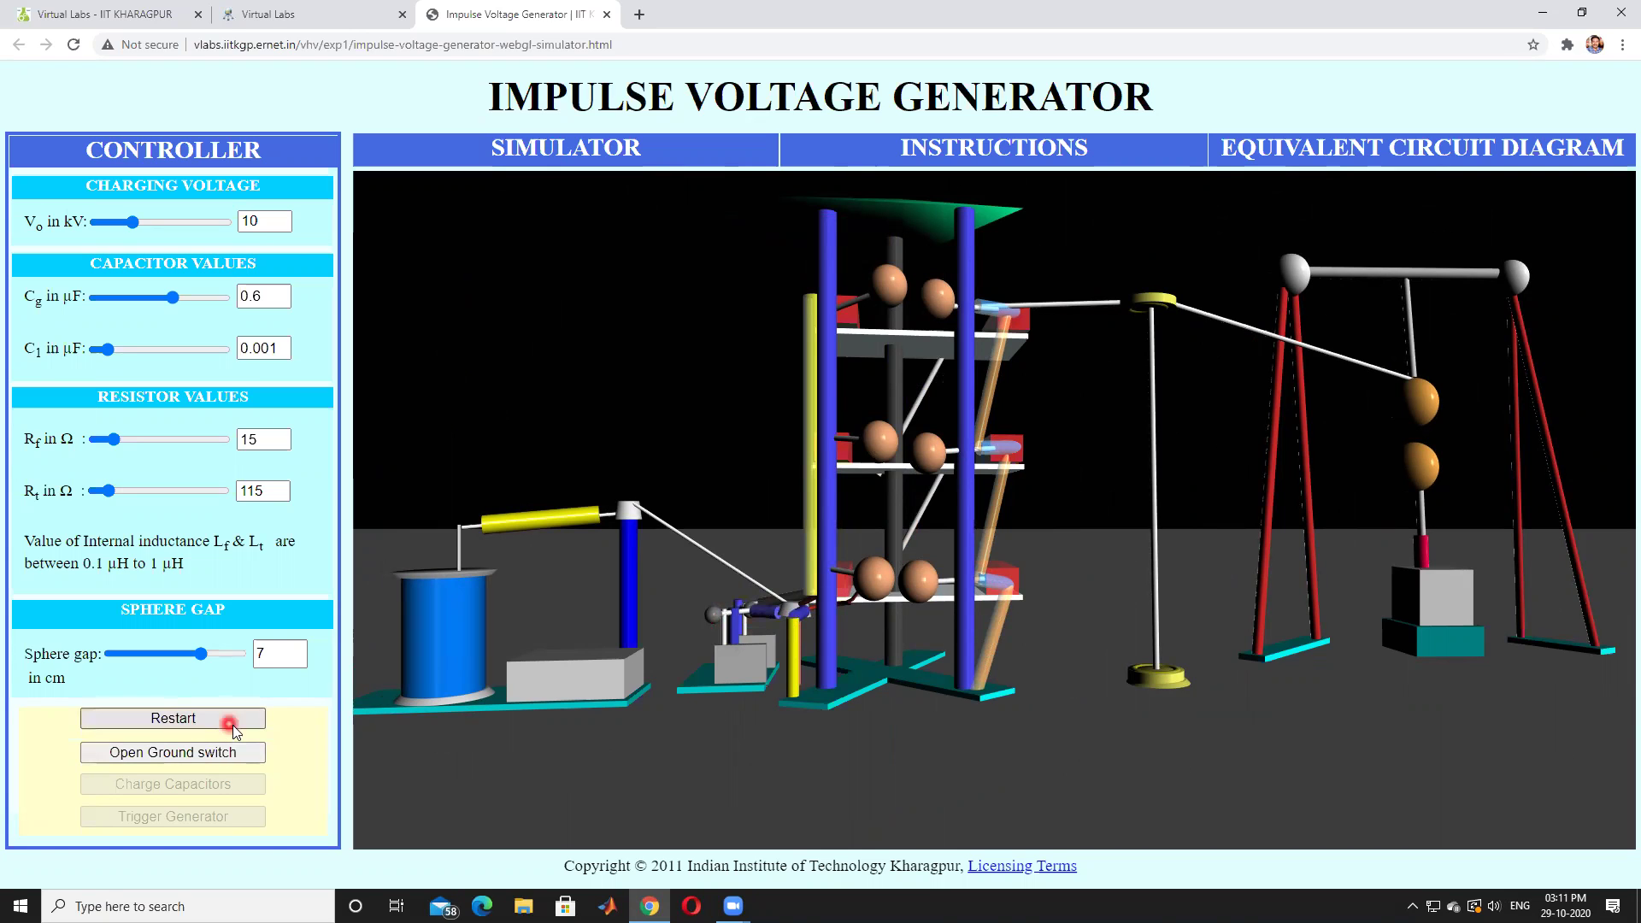
left_click(169, 754)
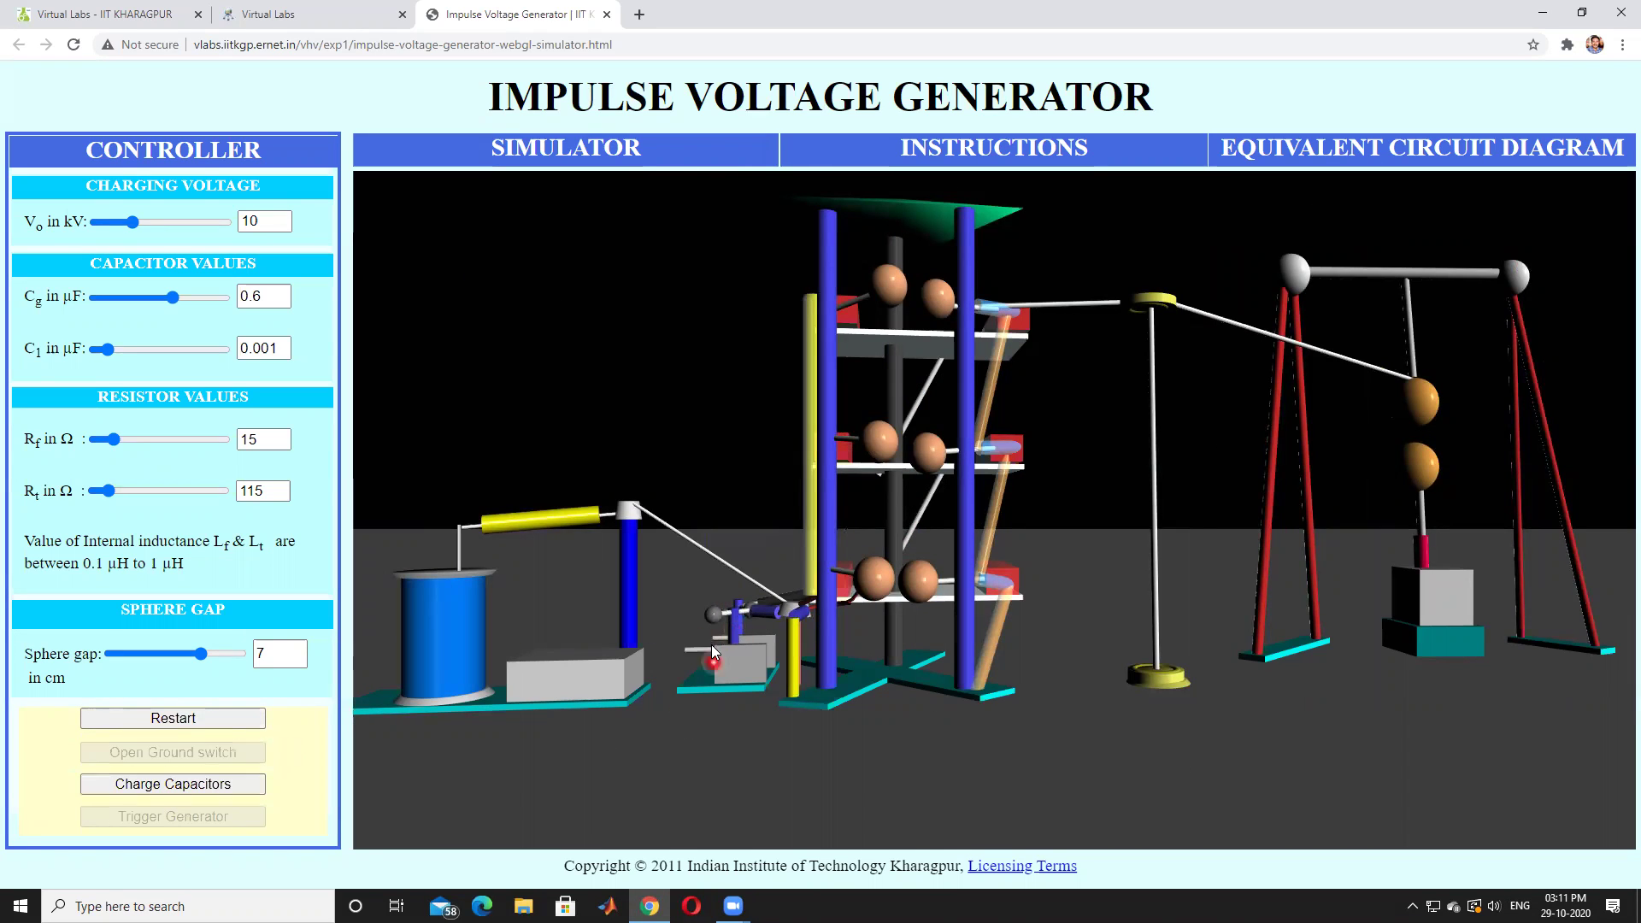
left_click(147, 790)
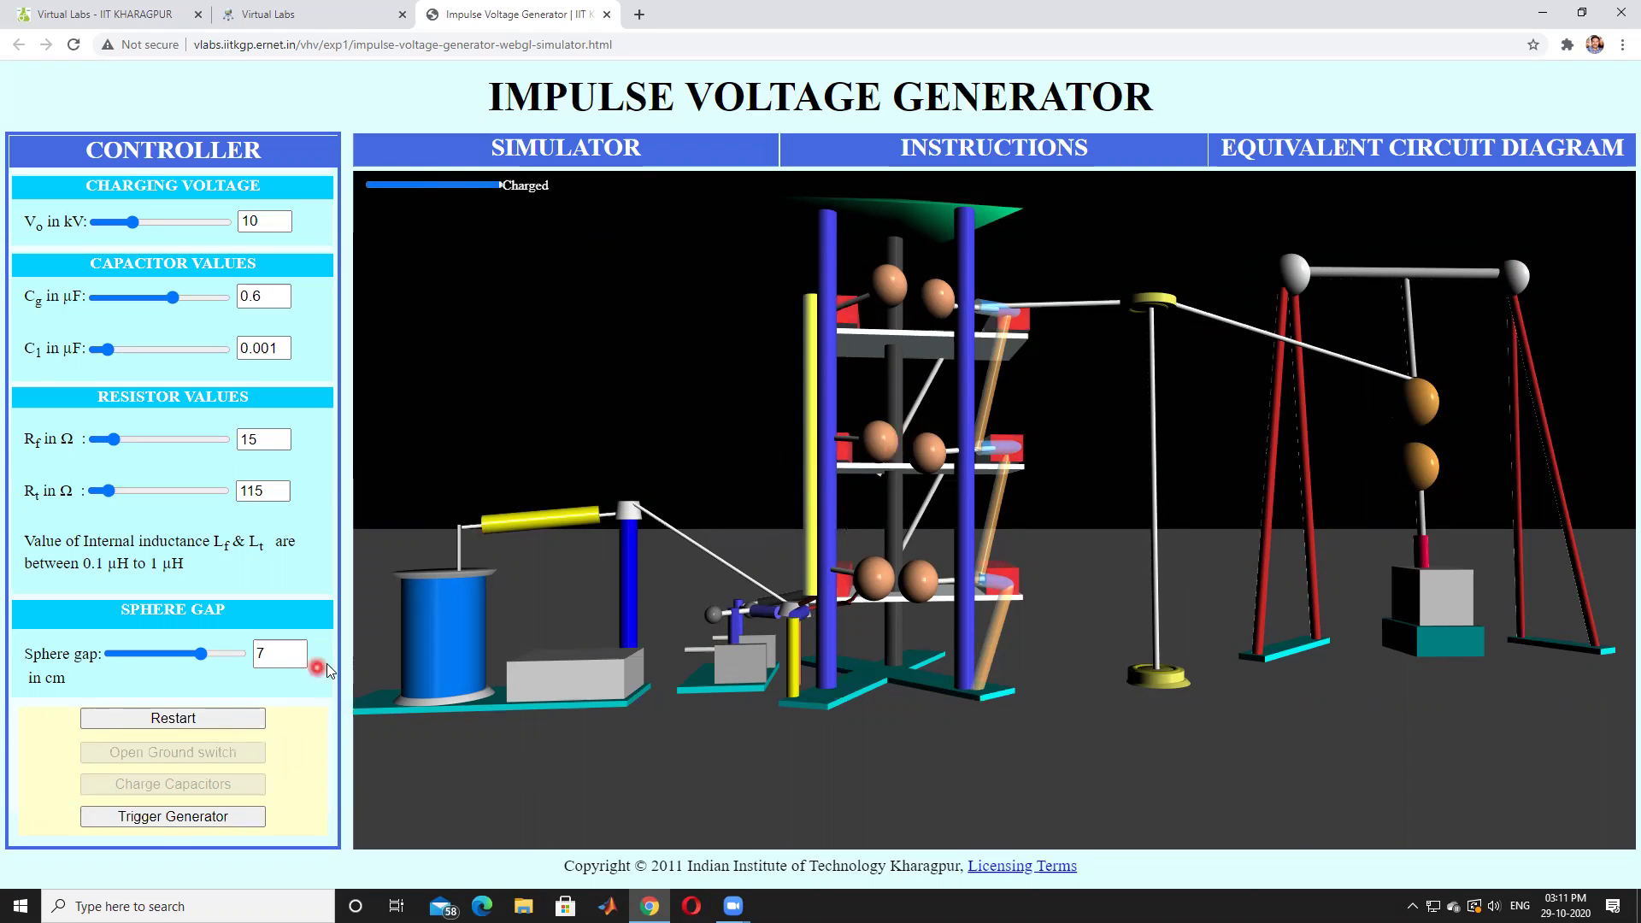
left_click(159, 814)
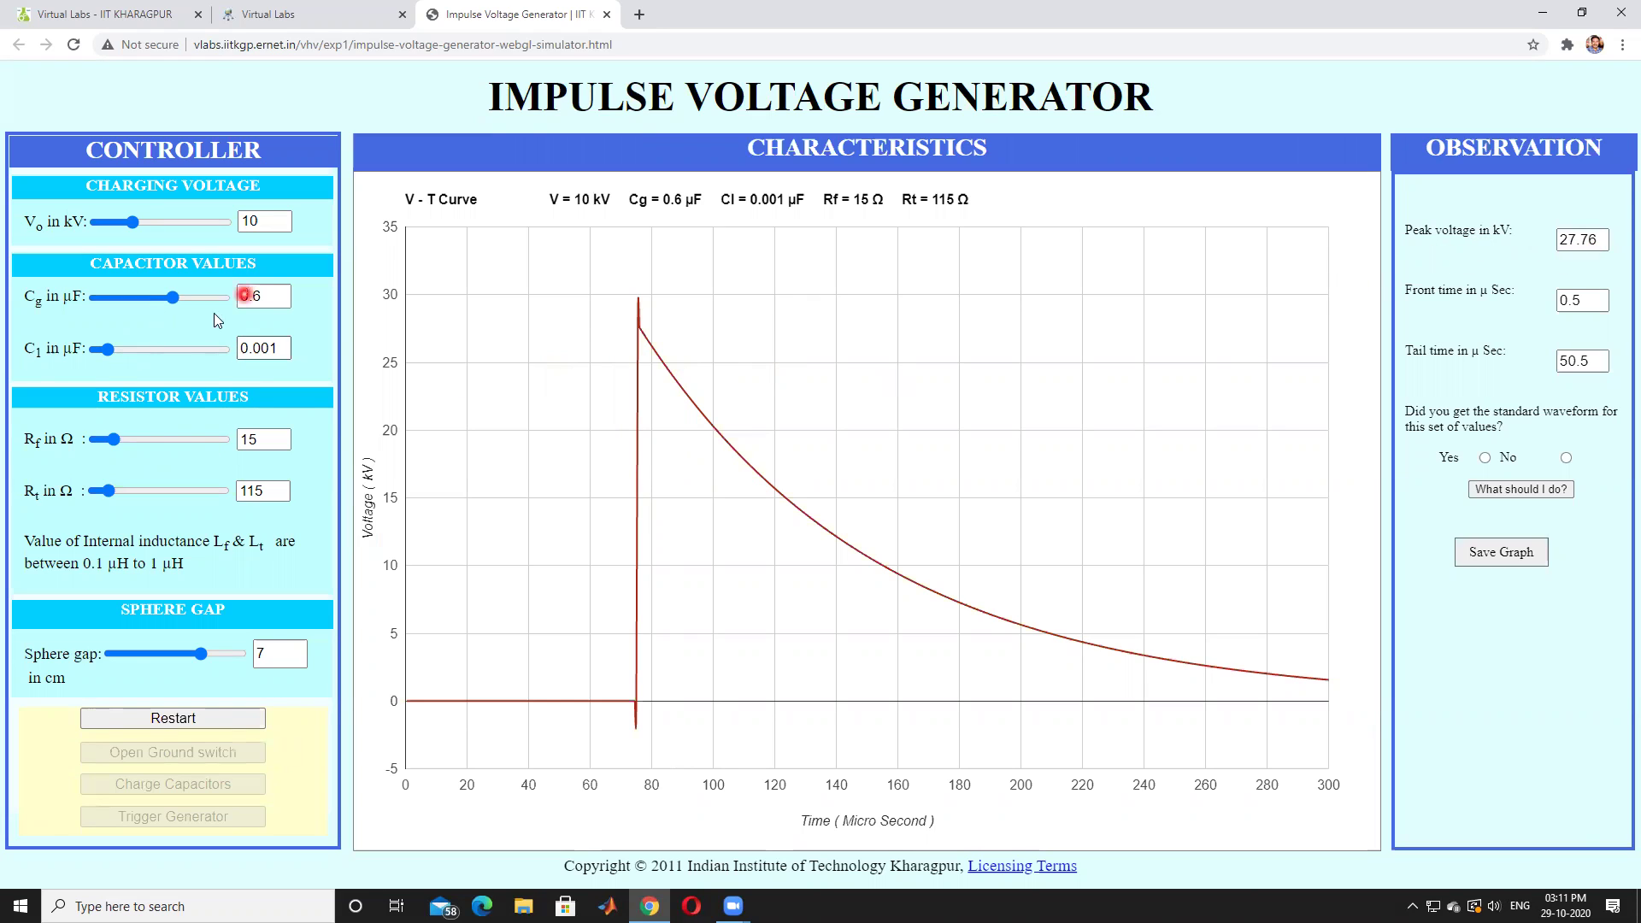
mouse_move(645, 339)
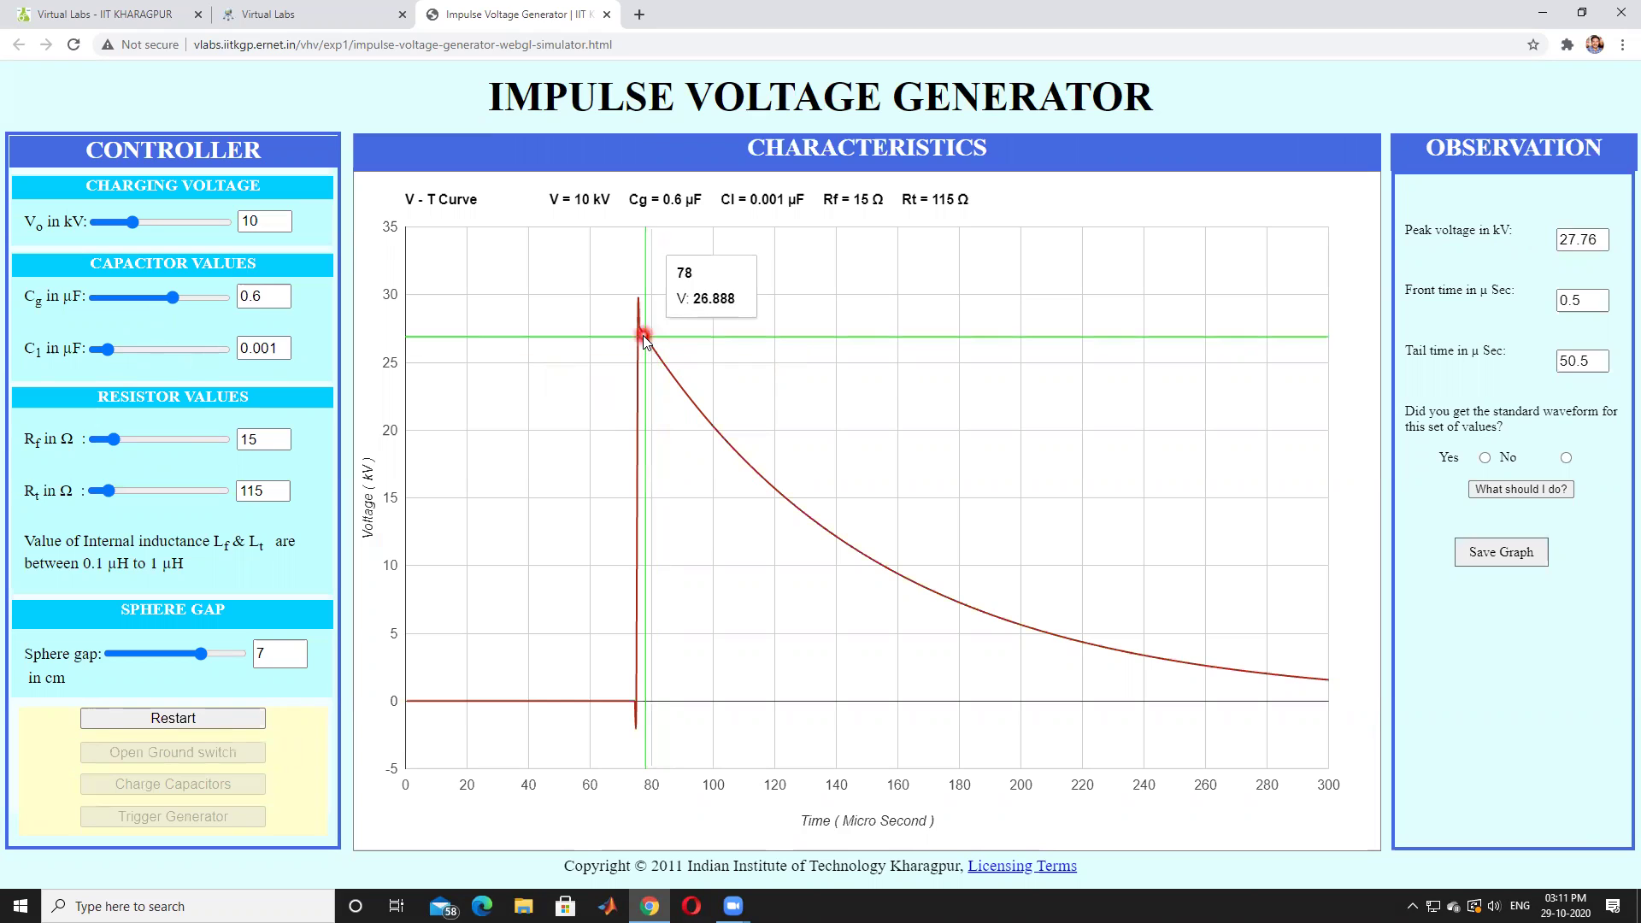